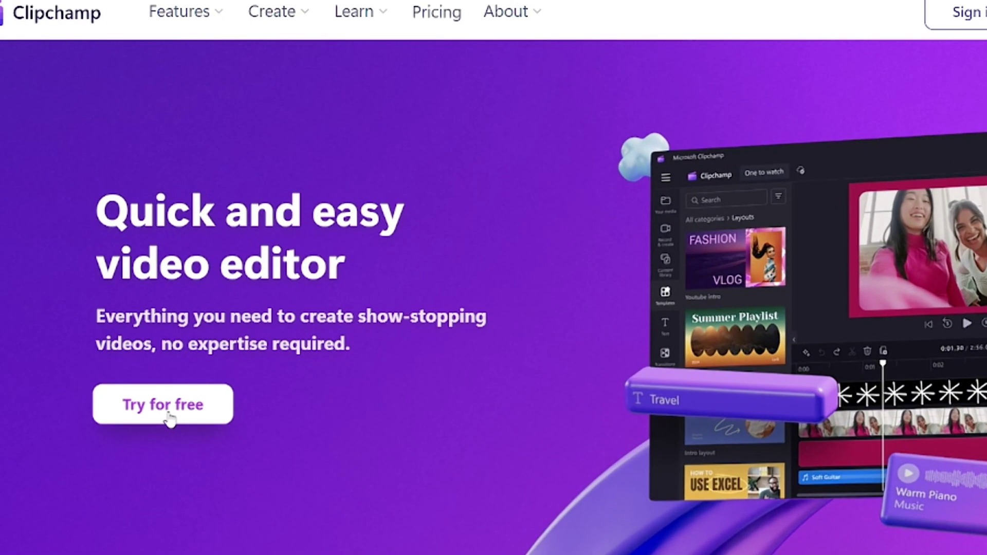
# - Start the free Clipchamp sign-up and get the desktop app from the store
pyautogui.click(170, 417)
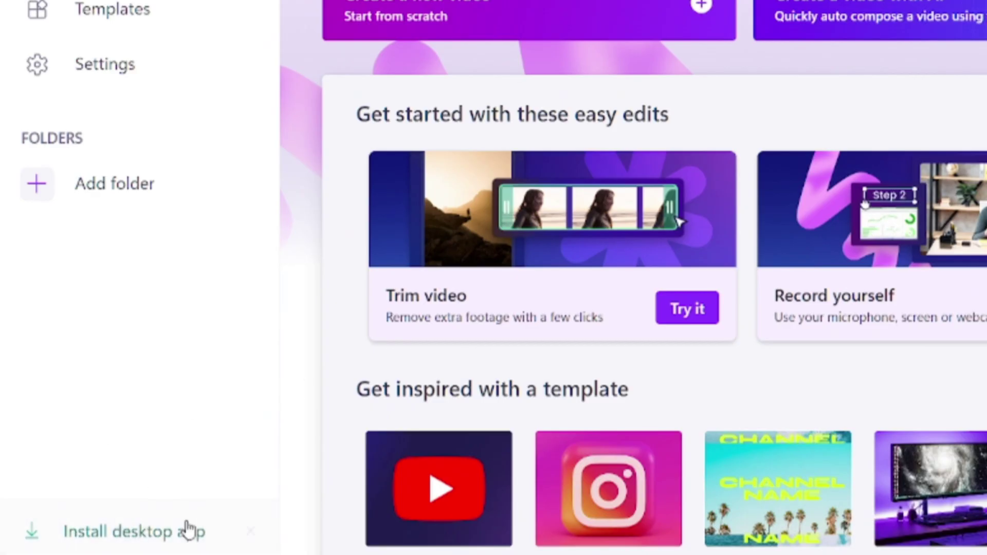
pyautogui.click(140, 539)
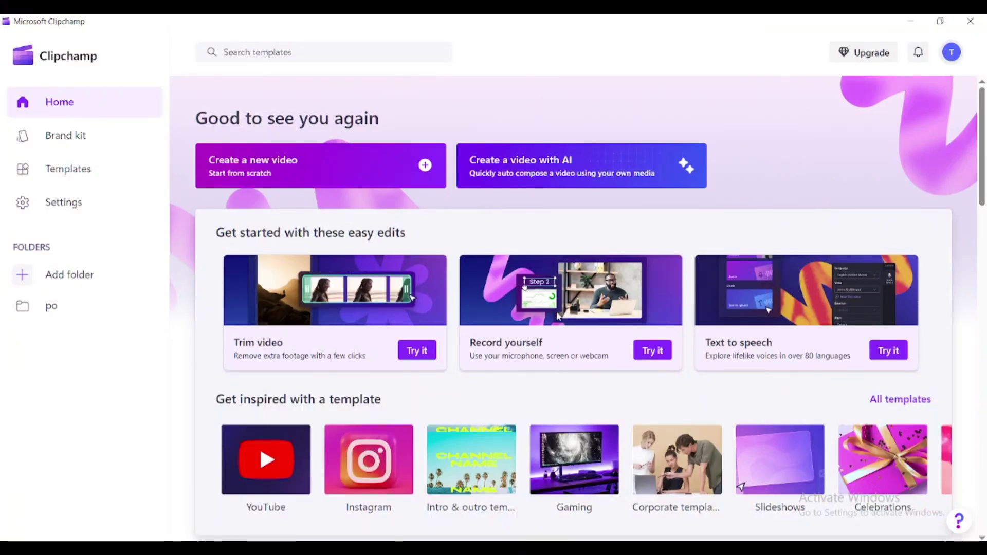
pyautogui.scroll(-3, 532, 316)
pyautogui.scroll(-2, 532, 317)
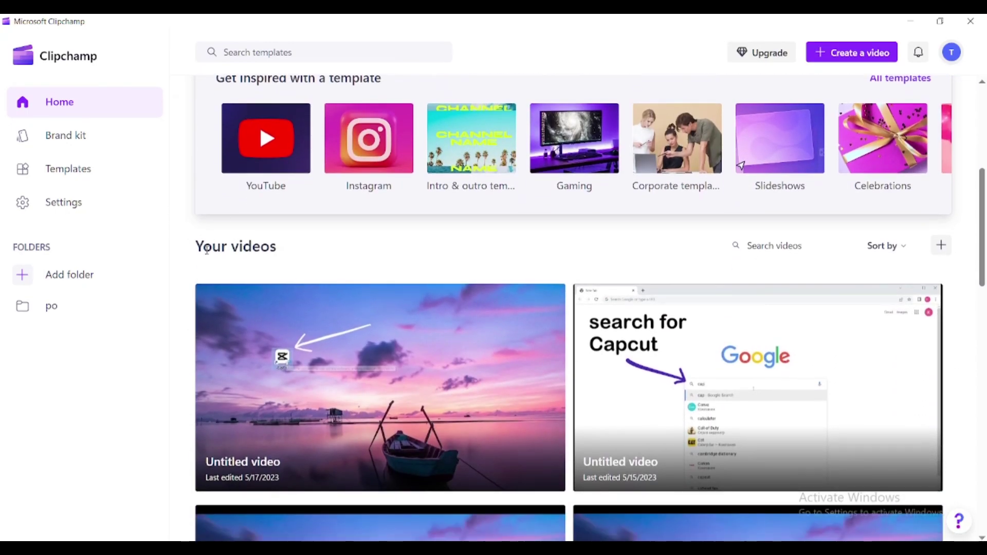
pyautogui.scroll(2, 408, 382)
pyautogui.scroll(1, 409, 382)
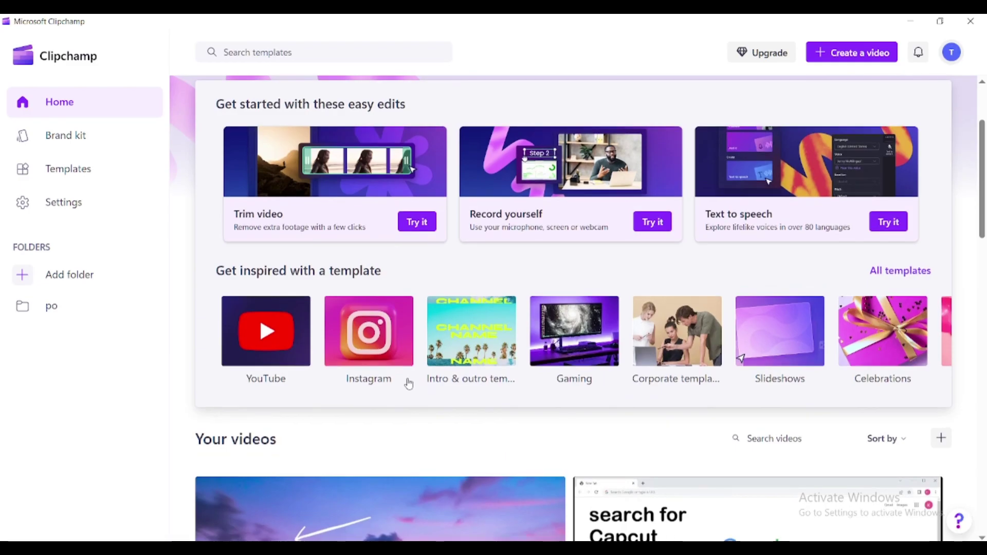
# - Confirm the account language stays English (US) in settings, then return to Home
pyautogui.click(76, 207)
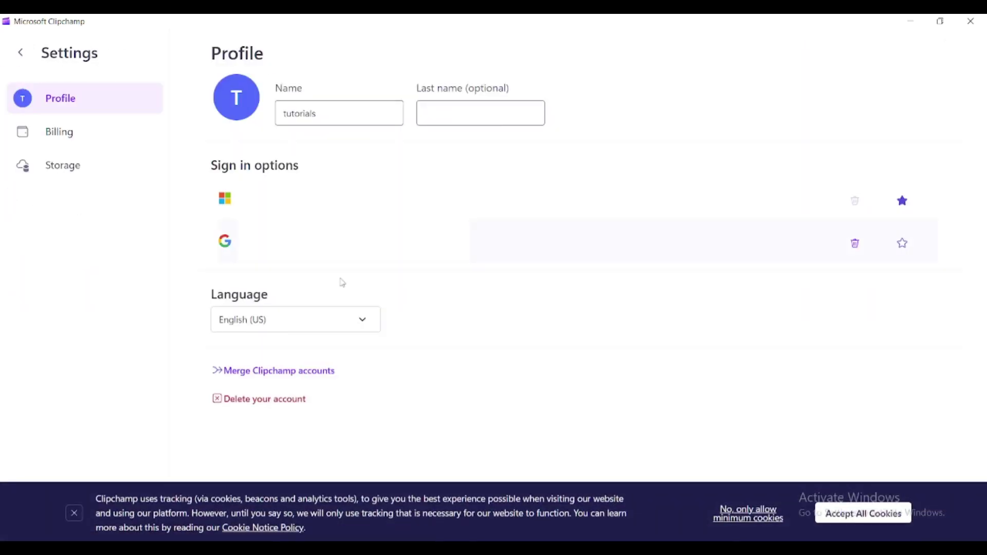
pyautogui.click(362, 329)
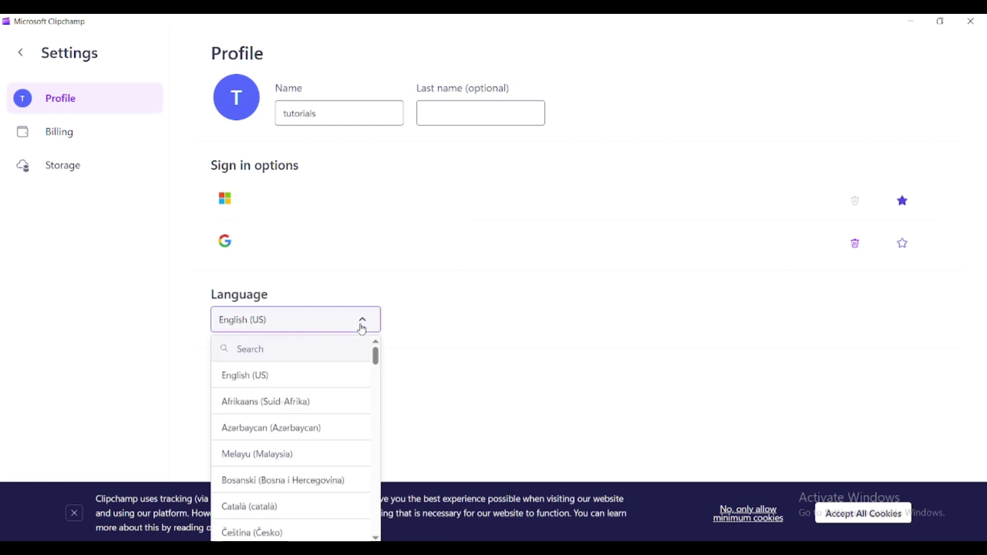
pyautogui.scroll(-3, 341, 402)
pyautogui.click(209, 199)
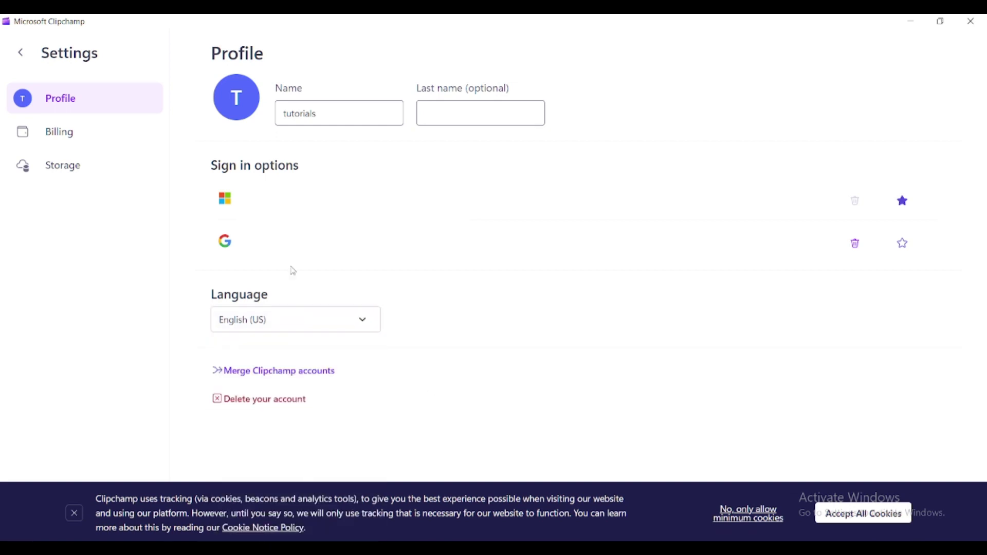
pyautogui.click(28, 55)
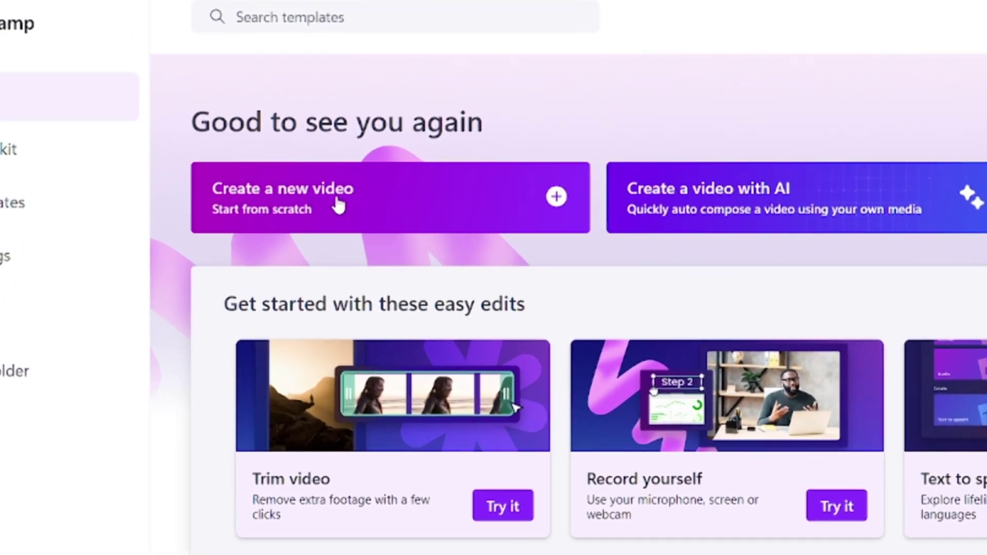
# - Start a new video from scratch and dismiss the cookie notice
pyautogui.click(309, 169)
pyautogui.click(53, 498)
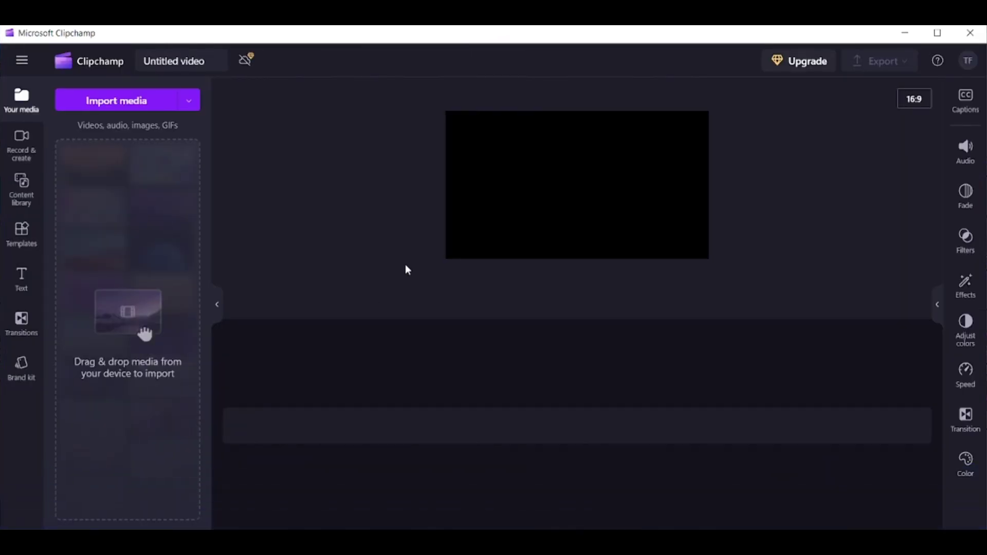
pyautogui.click(250, 77)
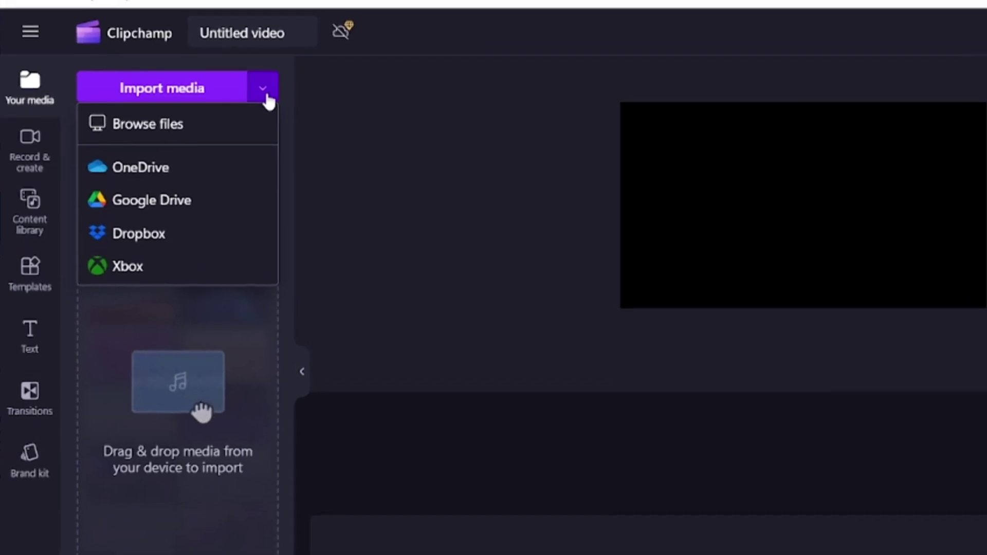
pyautogui.click(265, 98)
# - Import 5723847-hd_1920_1080_30fps.mp4 into the project and drag it onto the timeline
pyautogui.hotkey('alt', 'Tab')
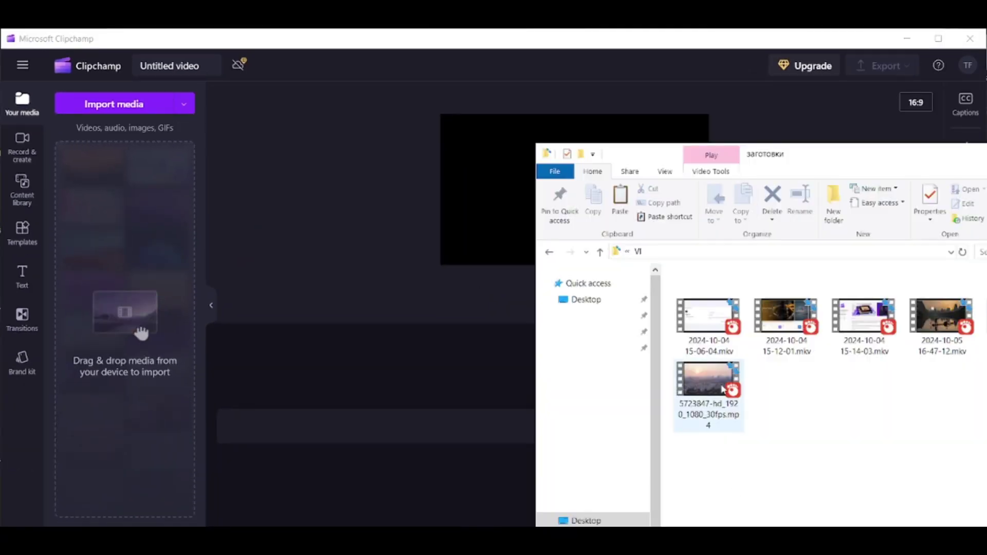
pyautogui.moveTo(720, 390); pyautogui.dragTo(131, 259)
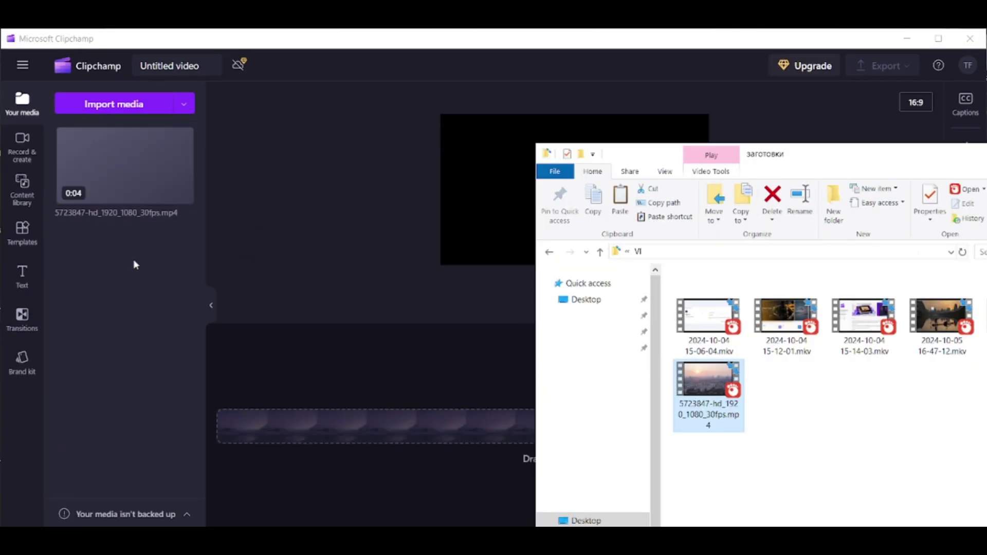
pyautogui.click(289, 236)
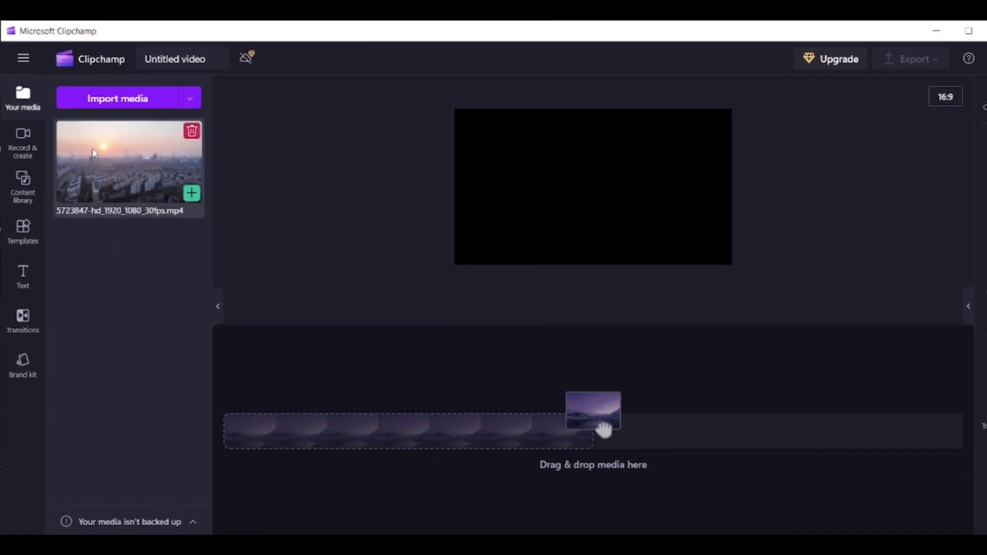
pyautogui.moveTo(604, 430); pyautogui.dragTo(293, 425)
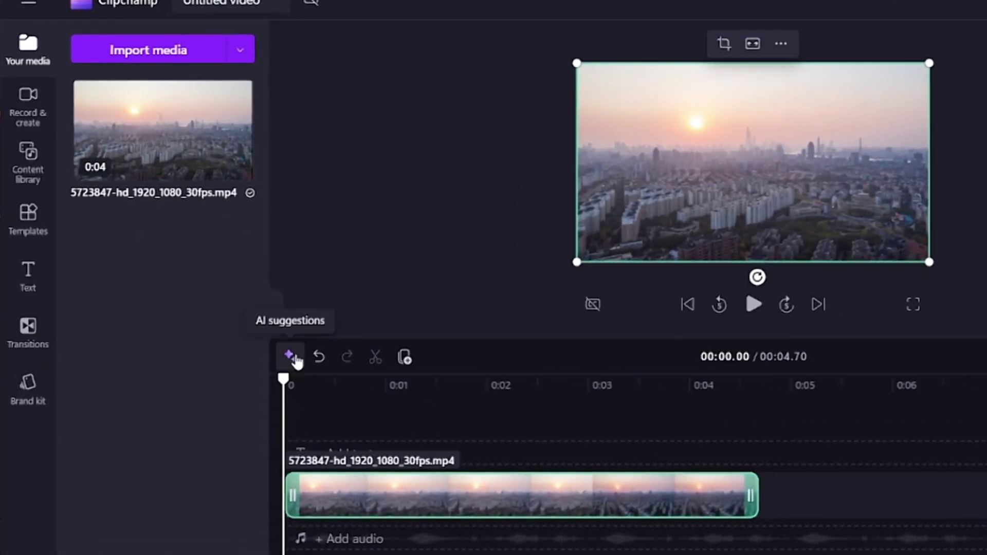
# - Check the AI suggestions, then split the sunset clip and reposition its second part
pyautogui.click(294, 357)
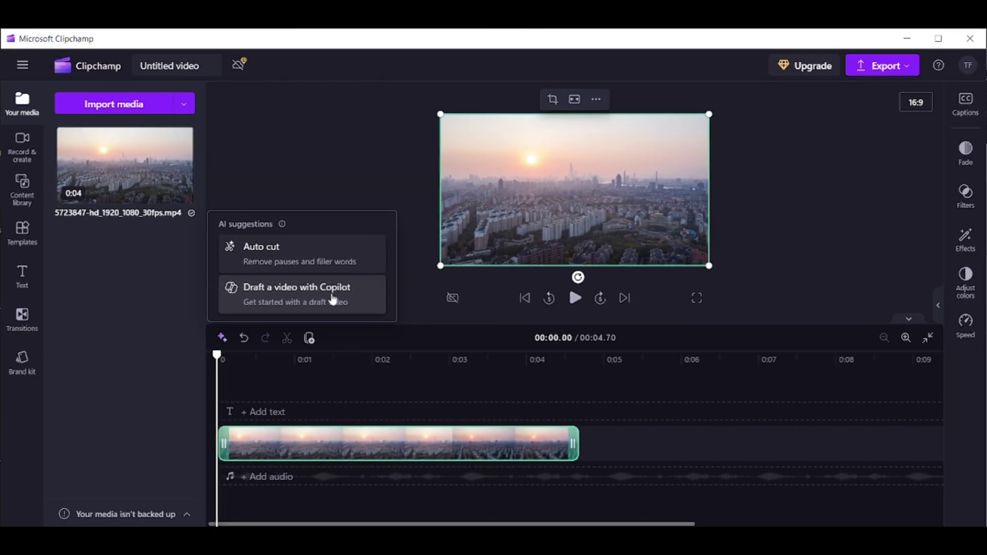
pyautogui.click(248, 226)
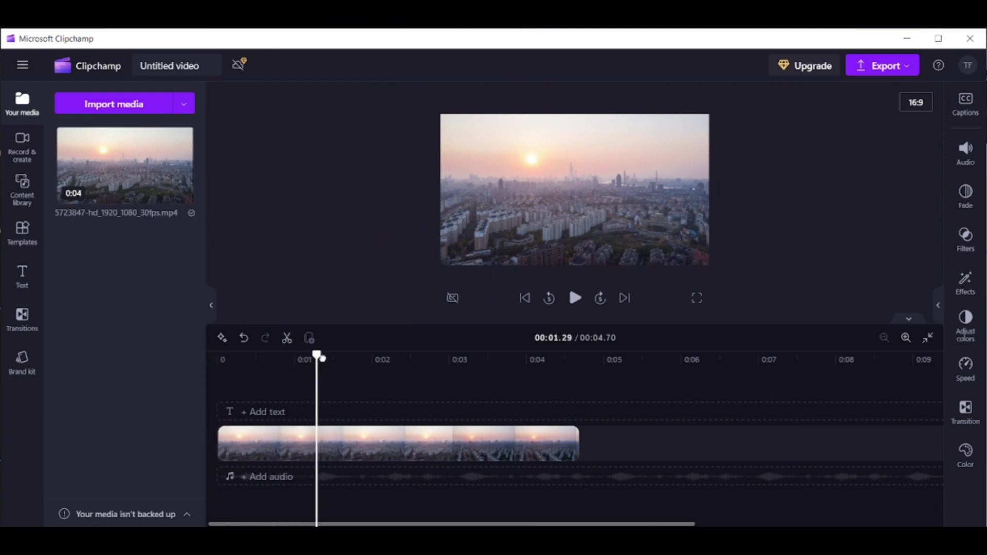
pyautogui.click(346, 359)
pyautogui.click(324, 449)
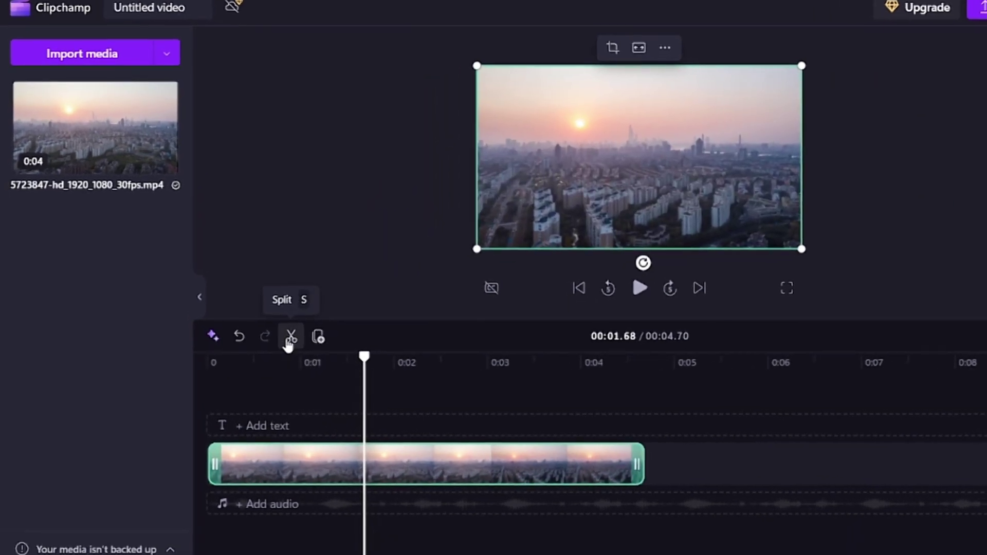
pyautogui.click(289, 341)
pyautogui.moveTo(419, 457); pyautogui.dragTo(371, 406)
pyautogui.moveTo(376, 439); pyautogui.dragTo(432, 487)
# - Undo the moves and the split to restore one clip, with the playhead at about 1.09 s
pyautogui.click(254, 332)
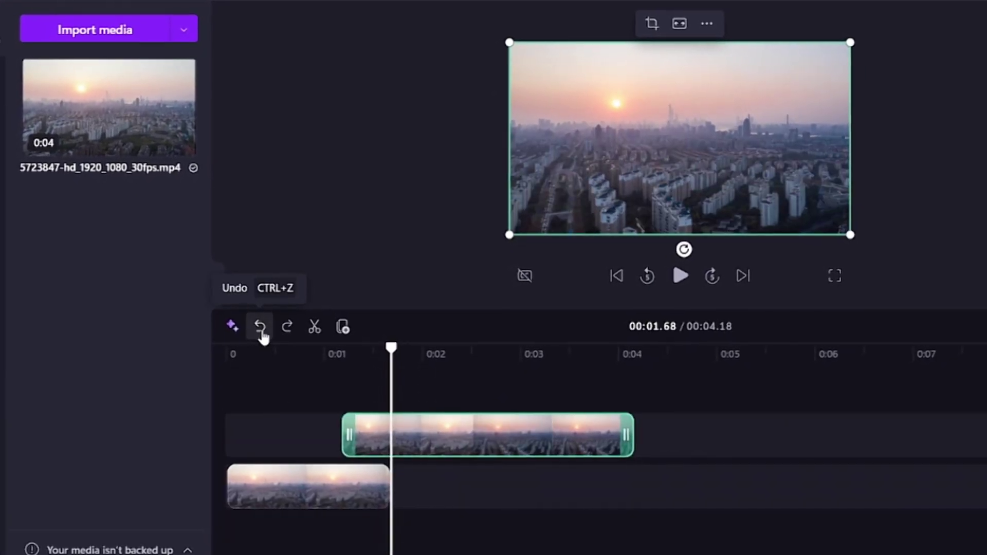
pyautogui.click(261, 333)
pyautogui.click(262, 333)
pyautogui.moveTo(389, 360); pyautogui.dragTo(334, 378)
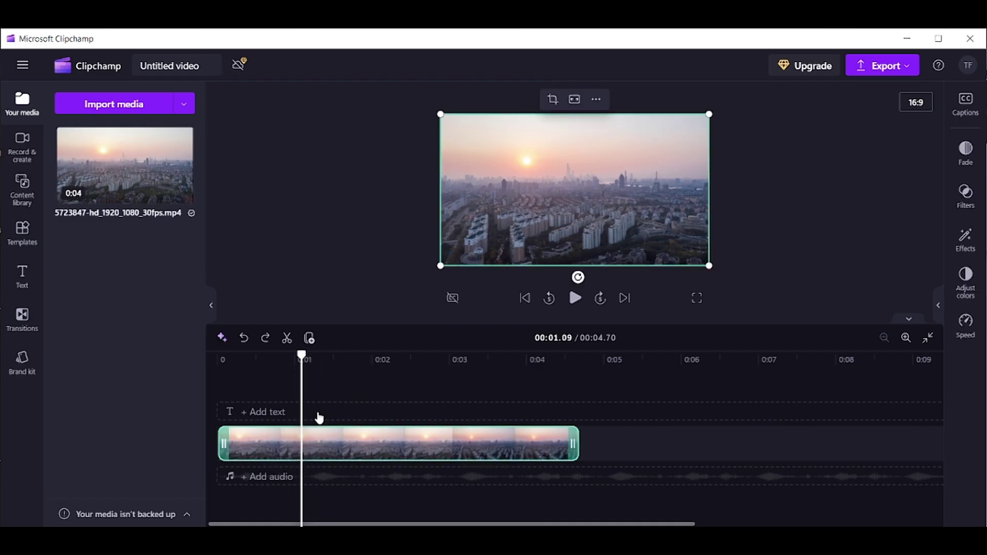
# - Duplicate the sunset clip, then delete the duplicate
pyautogui.click(309, 338)
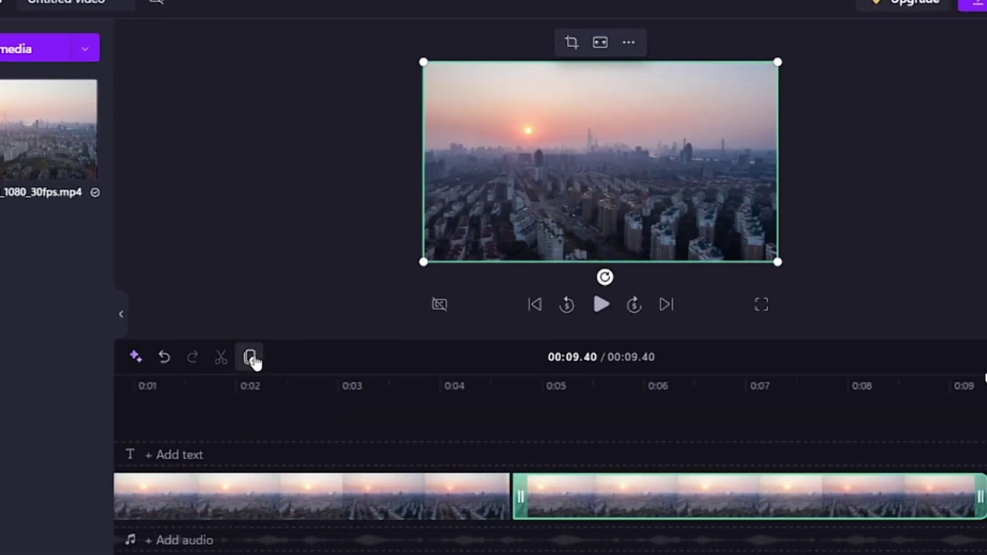
pyautogui.moveTo(568, 495)
pyautogui.mouseDown()
pyautogui.moveTo(502, 456)
pyautogui.moveTo(573, 485)
pyautogui.mouseUp()
pyautogui.rightClick(571, 485)
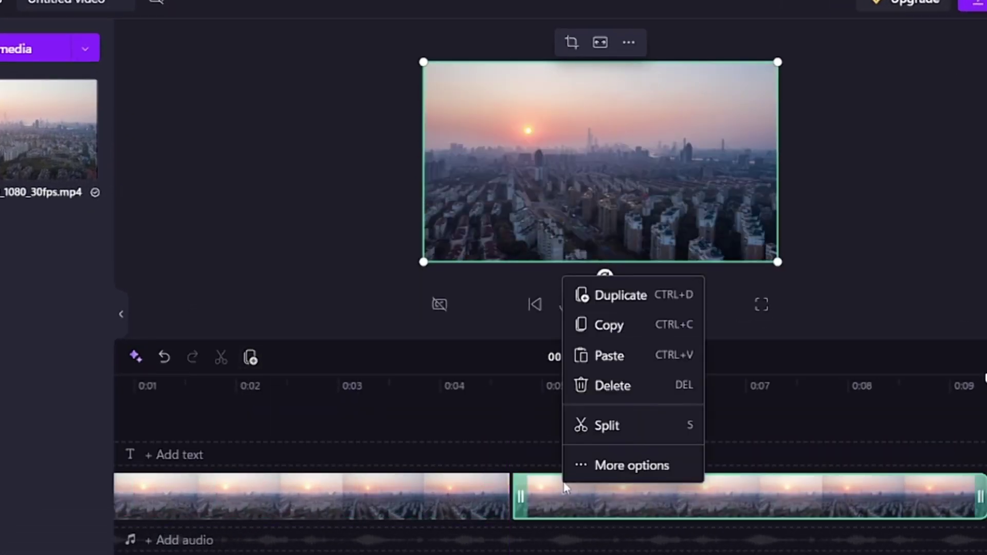
pyautogui.click(623, 392)
# - Return the playhead to the start and bring up the sunset clip's actions
pyautogui.moveTo(509, 393); pyautogui.dragTo(133, 400)
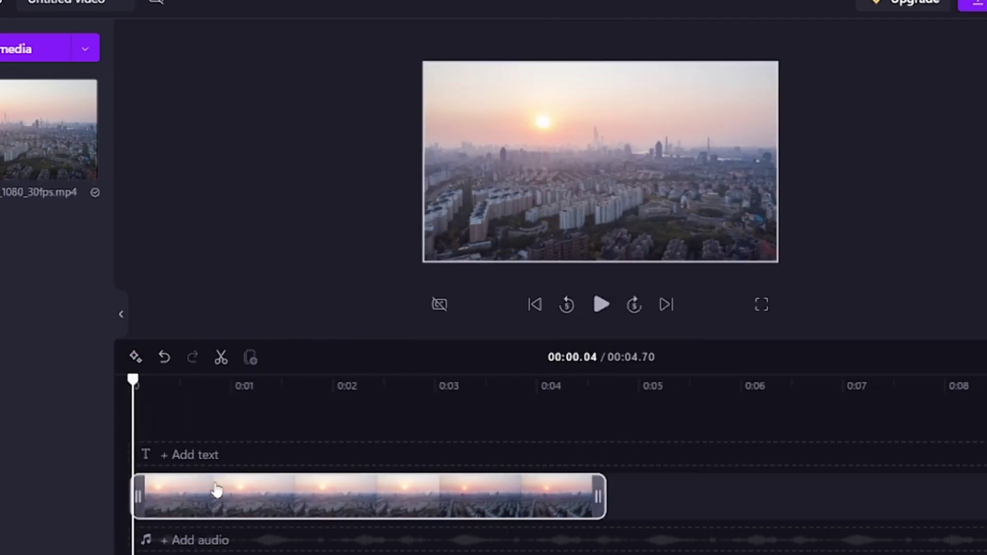
pyautogui.click(220, 501)
pyautogui.rightClick(226, 496)
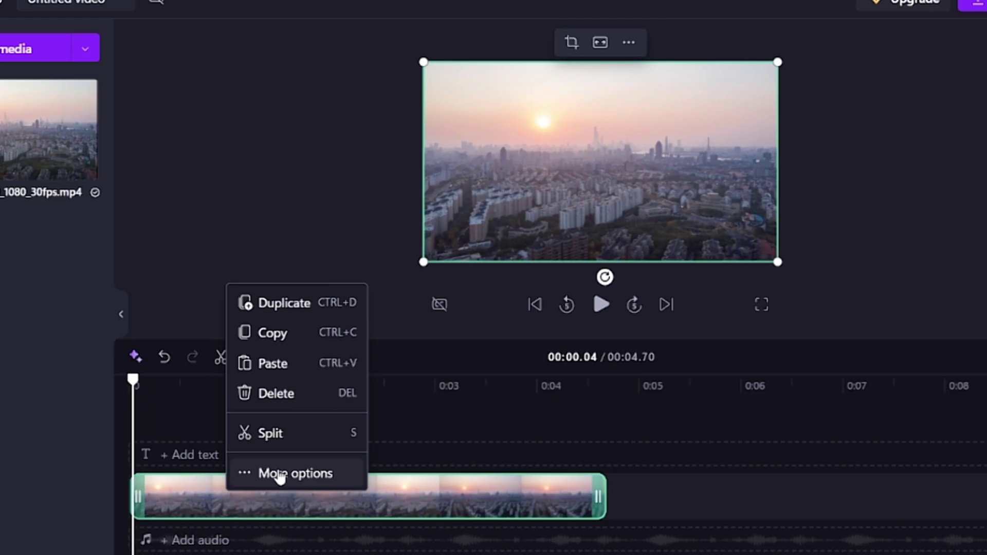
# - Give the clip a 0.8-second fade in and preview the fades
pyautogui.click(278, 473)
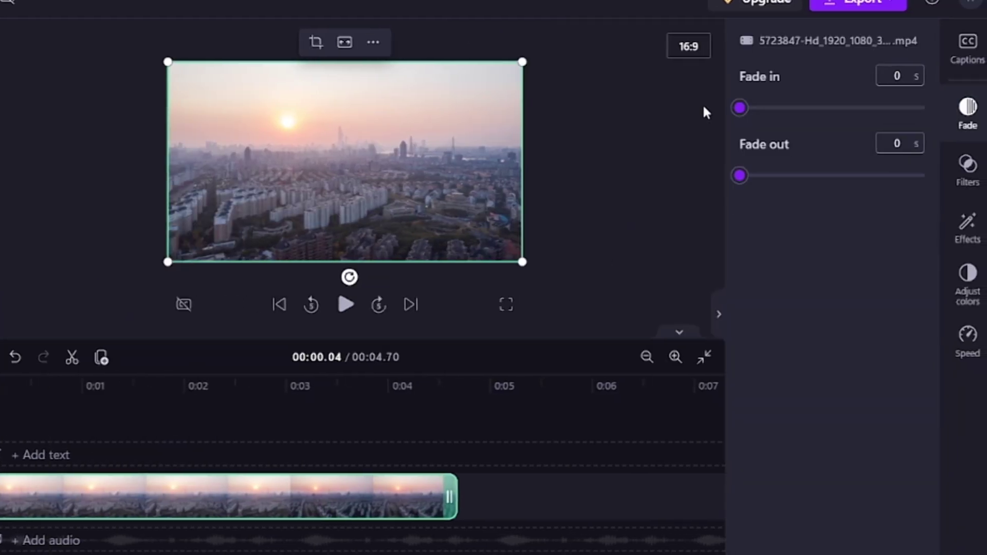
pyautogui.moveTo(740, 108); pyautogui.dragTo(813, 108)
pyautogui.click(334, 304)
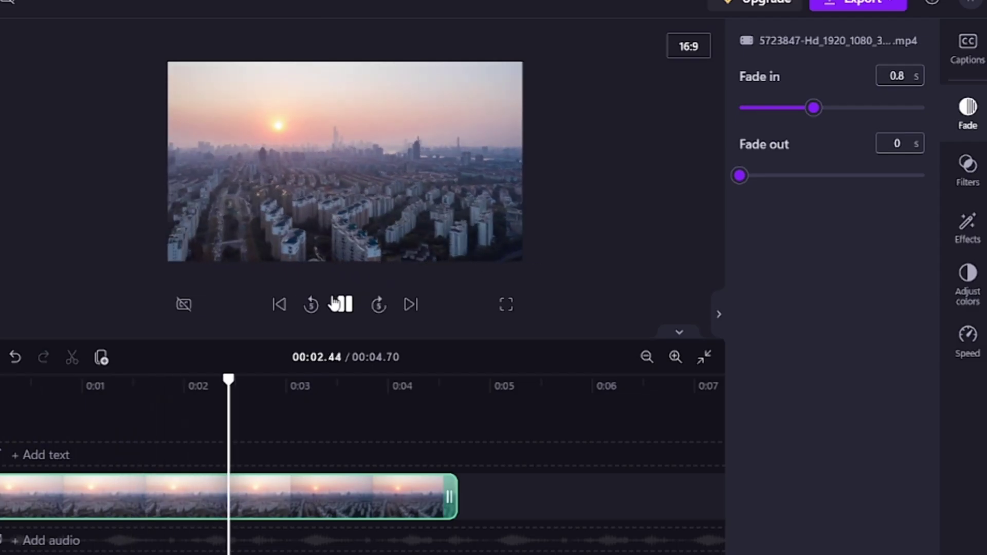
pyautogui.click(335, 304)
pyautogui.click(353, 305)
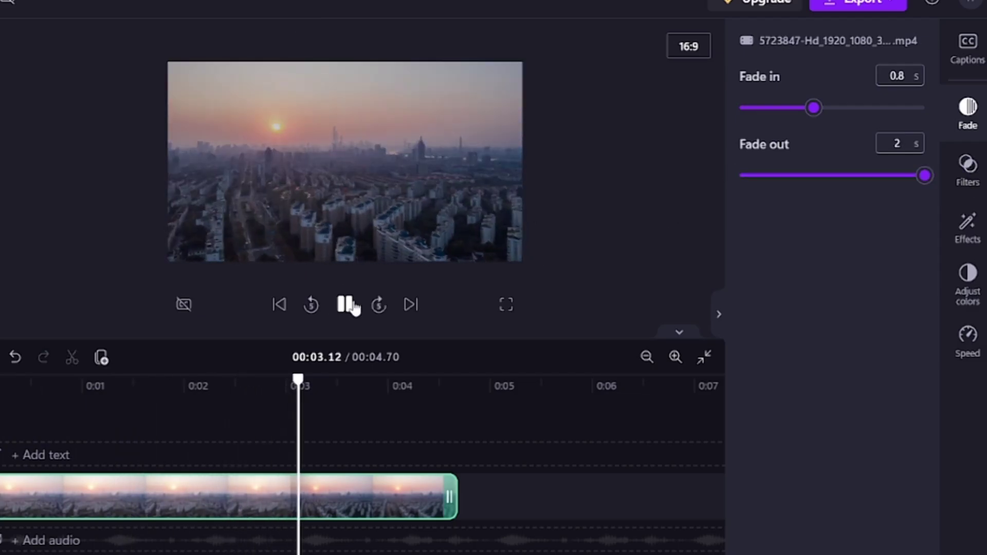
pyautogui.click(354, 306)
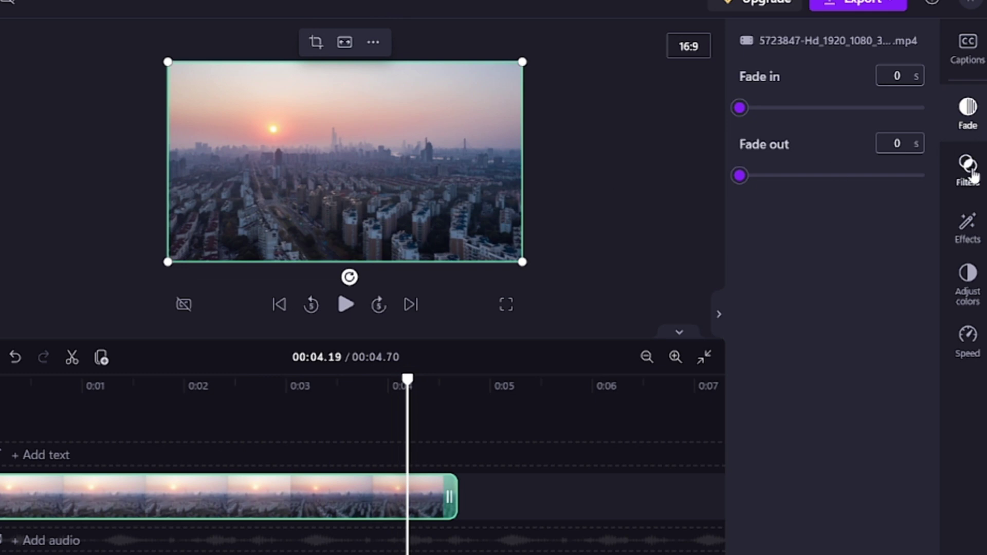
# - Apply the Winter colour filter and play the clip back to preview it
pyautogui.click(973, 175)
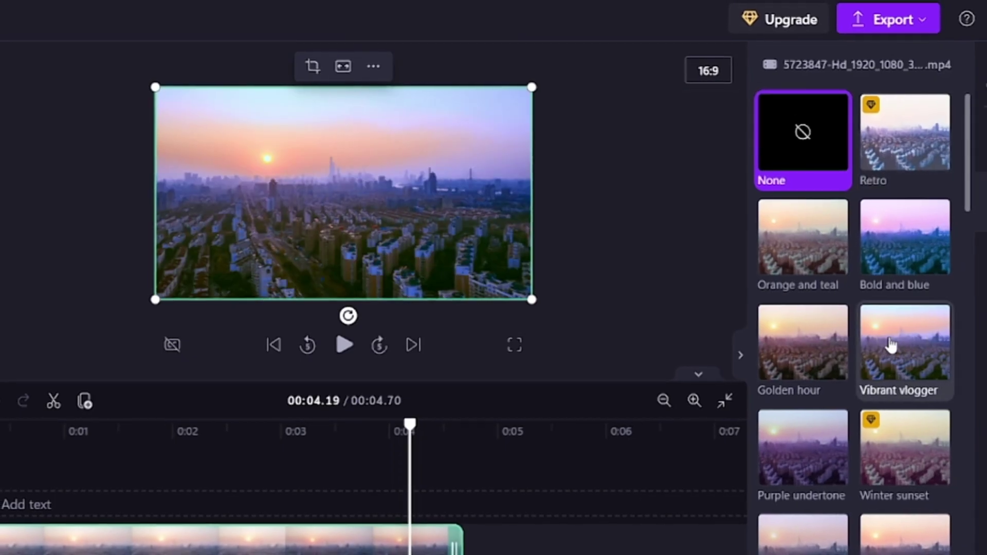
pyautogui.scroll(-4, 894, 344)
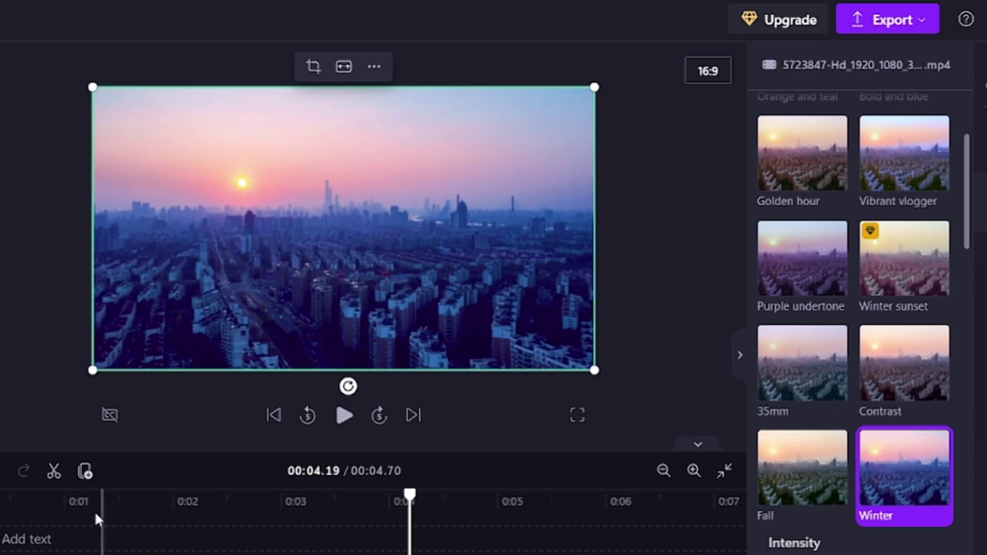
pyautogui.click(41, 501)
pyautogui.click(344, 413)
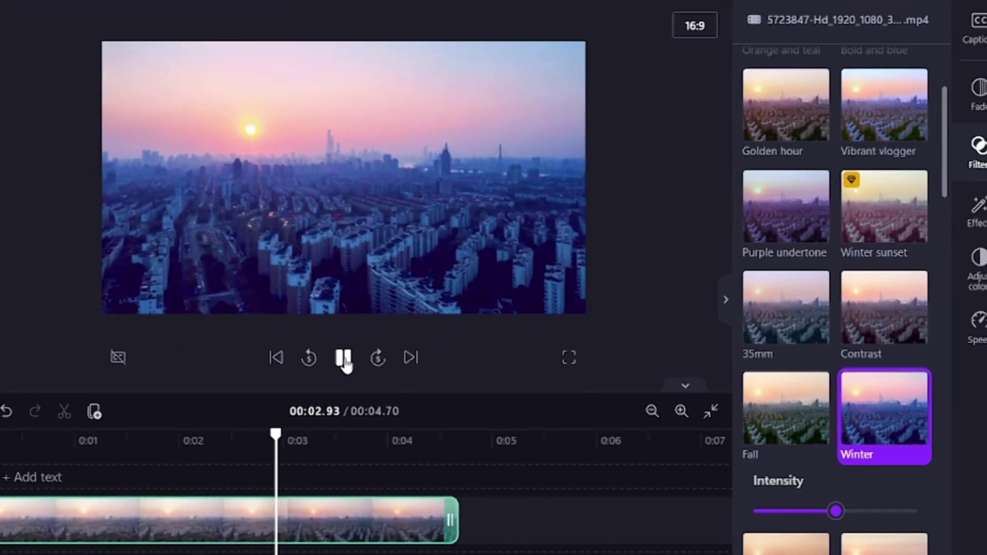
pyautogui.click(345, 358)
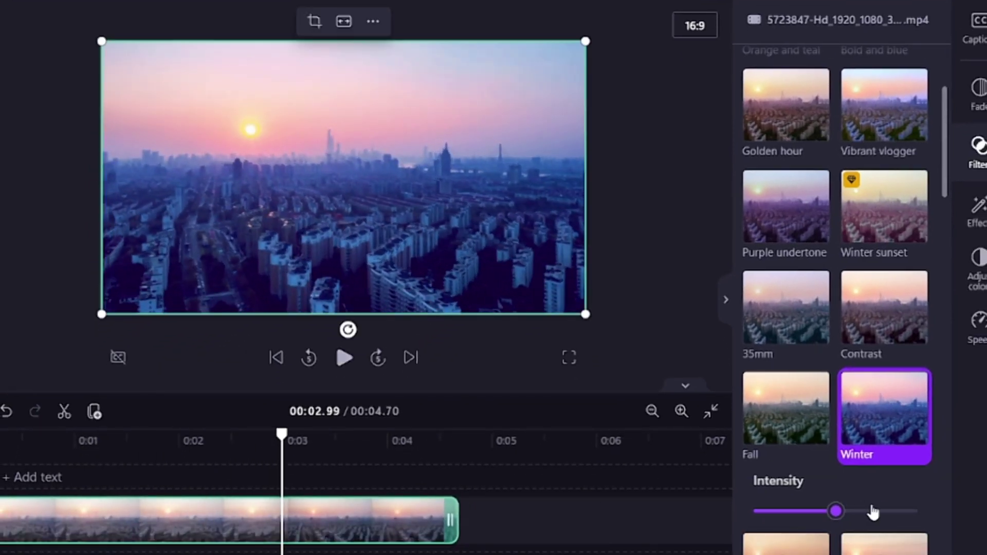
pyautogui.moveTo(836, 511)
pyautogui.mouseDown()
pyautogui.moveTo(903, 511)
pyautogui.moveTo(818, 512)
pyautogui.mouseUp()
pyautogui.scroll(-3, 808, 321)
pyautogui.scroll(-5, 806, 320)
# - Apply the Pulse effect to the clip and preview it from the beginning
pyautogui.click(951, 201)
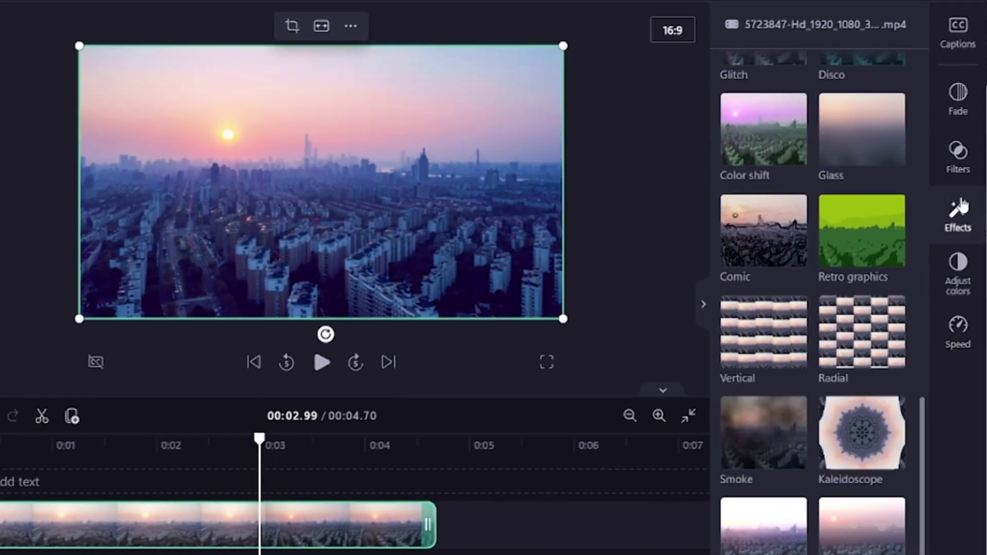
pyautogui.scroll(10, 863, 165)
pyautogui.click(784, 191)
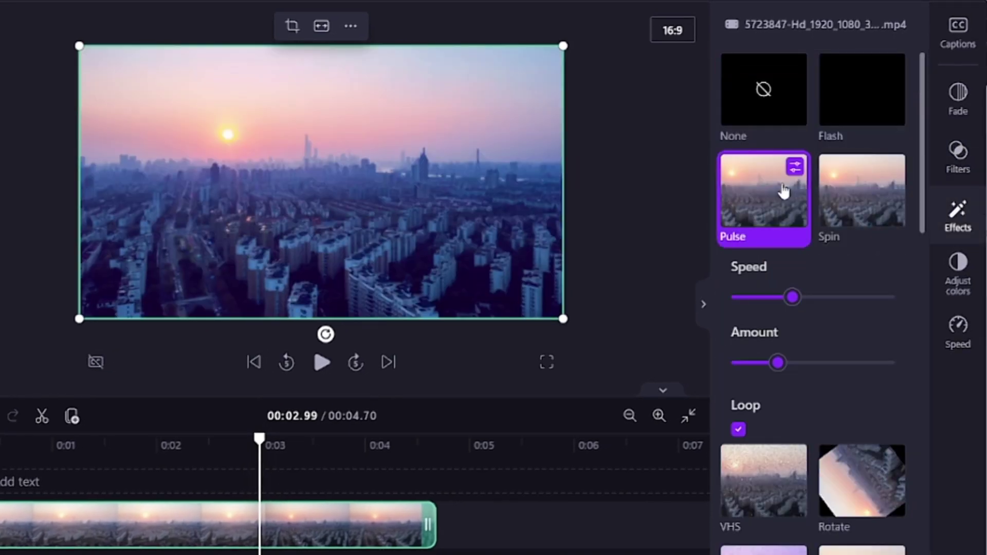
pyautogui.click(19, 454)
pyautogui.click(322, 362)
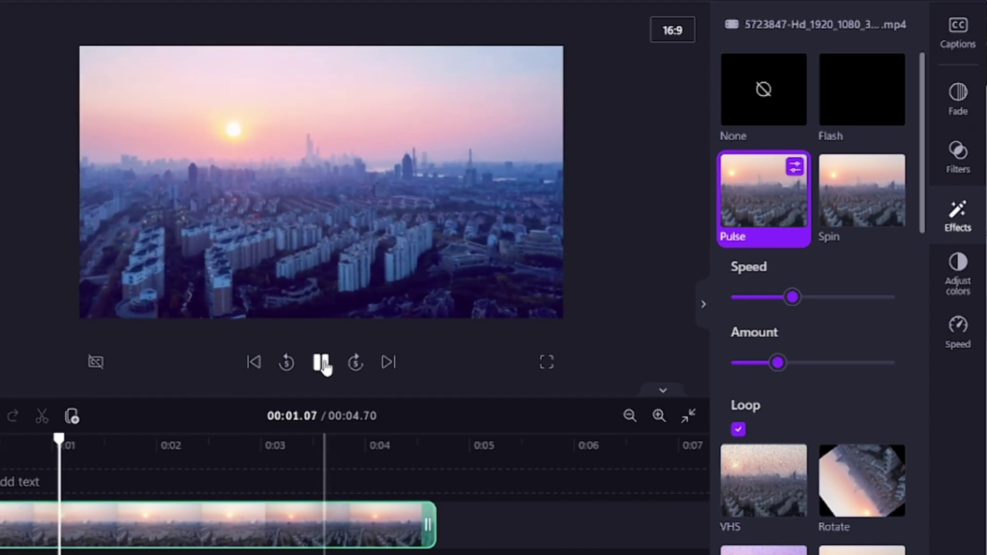
pyautogui.click(323, 364)
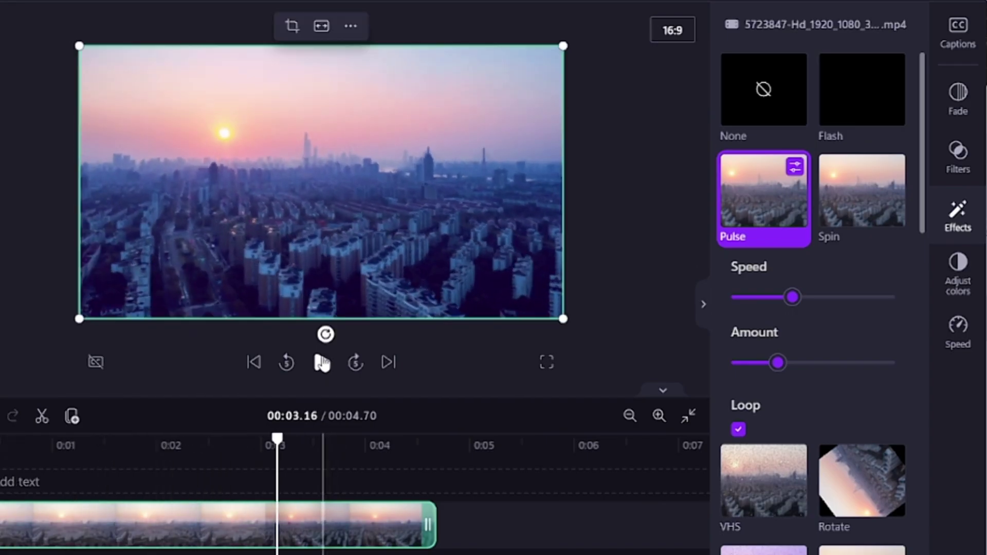
pyautogui.press('Home')
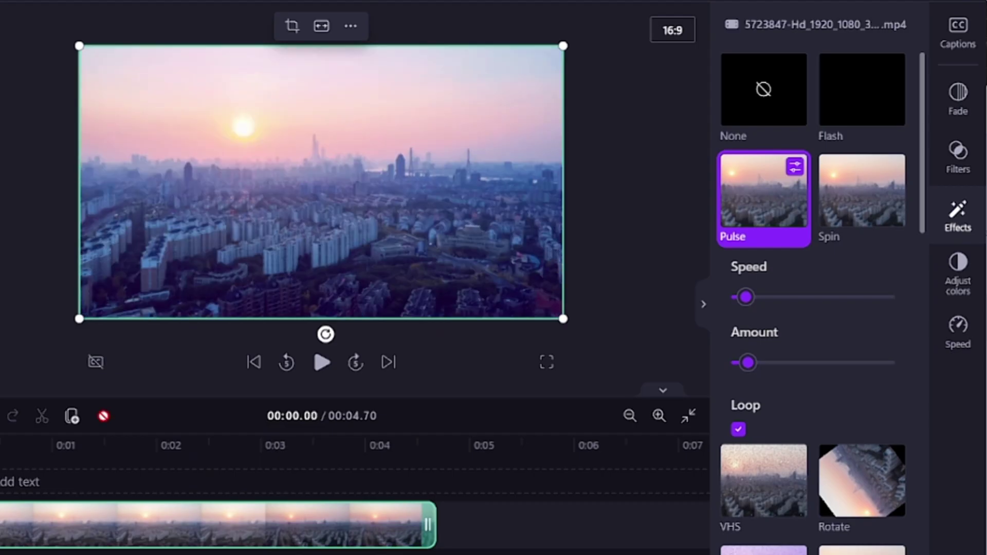
pyautogui.click(322, 363)
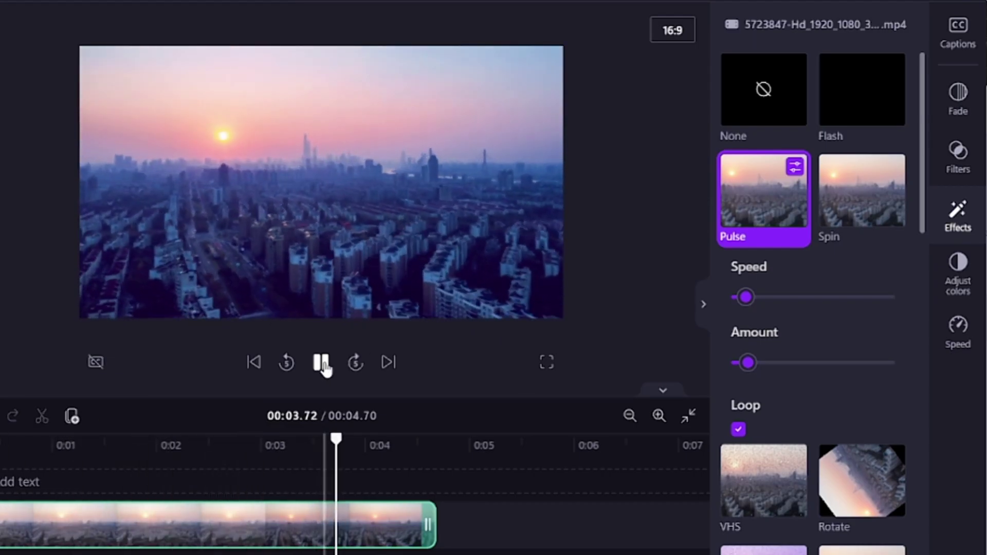
pyautogui.click(323, 364)
# - Raise the Pulse Amount near maximum and turn off Loop, previewing each change
pyautogui.moveTo(748, 363); pyautogui.dragTo(871, 363)
pyautogui.press('Home')
pyautogui.click(321, 364)
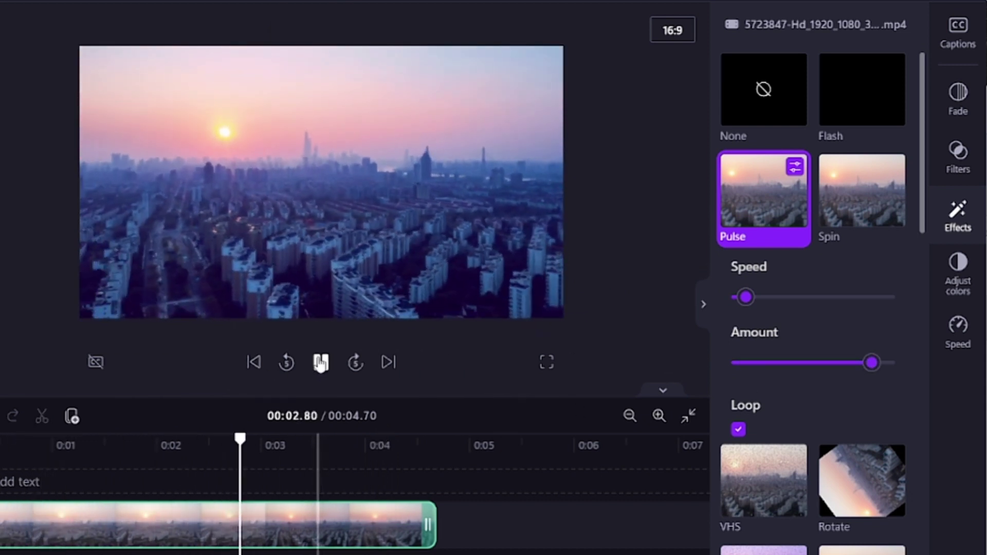
pyautogui.click(321, 362)
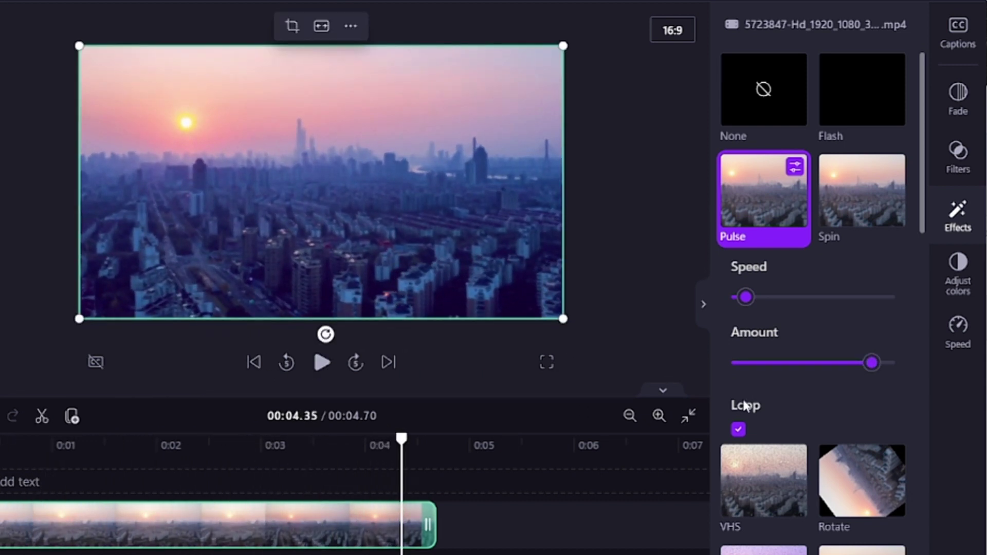
pyautogui.click(738, 431)
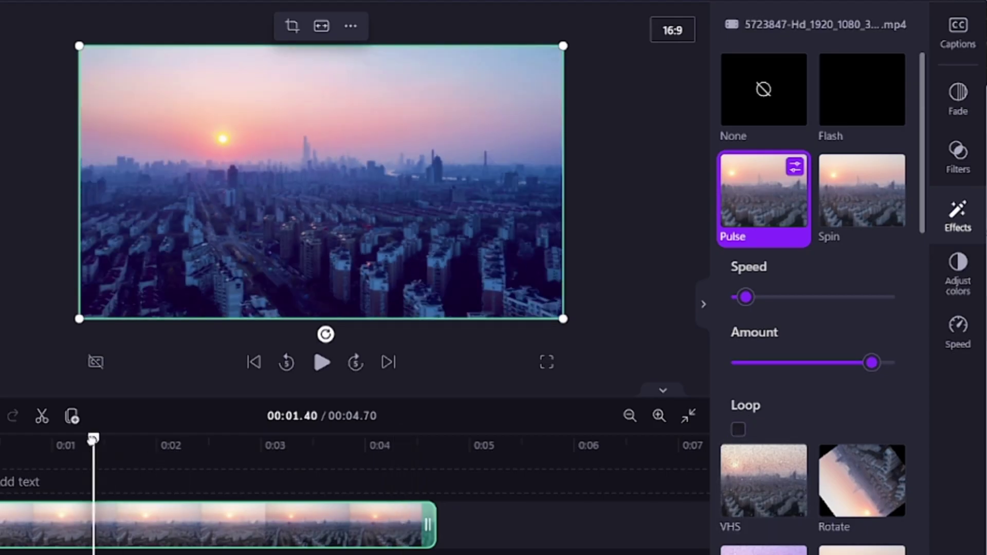
pyautogui.click(322, 363)
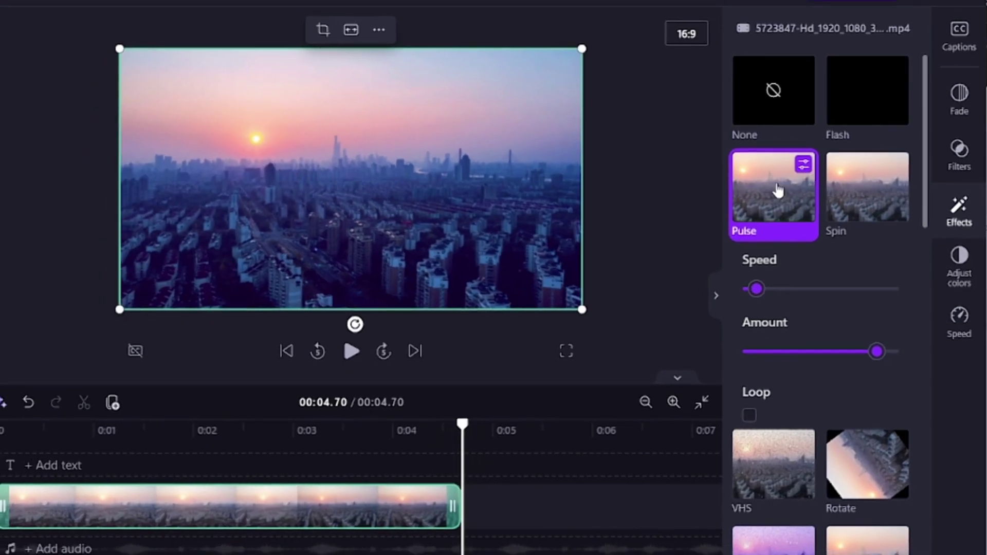
# - Replace the Pulse effect with Vaporwave and preview it
pyautogui.click(777, 191)
pyautogui.scroll(-2, 837, 276)
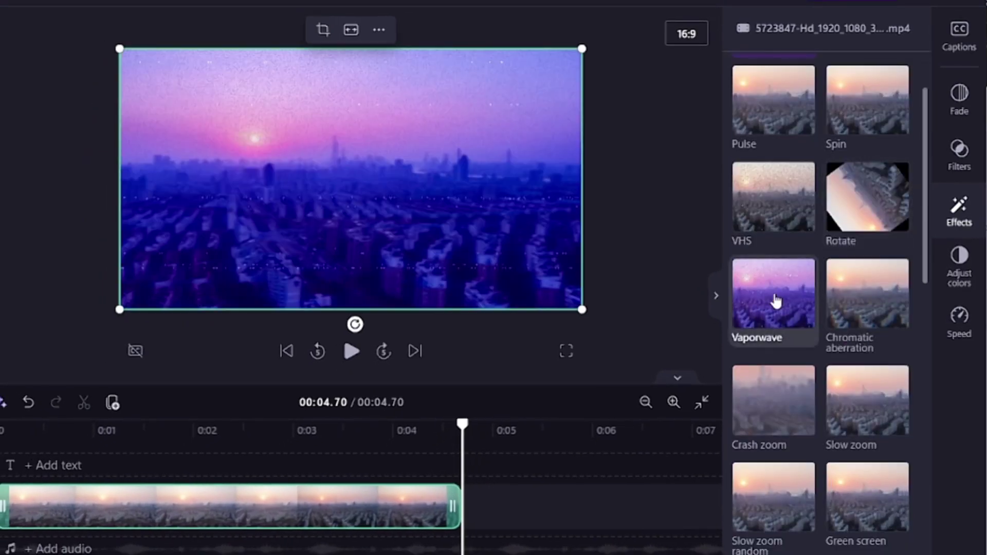
pyautogui.click(777, 301)
pyautogui.scroll(-2, 810, 318)
pyautogui.click(352, 351)
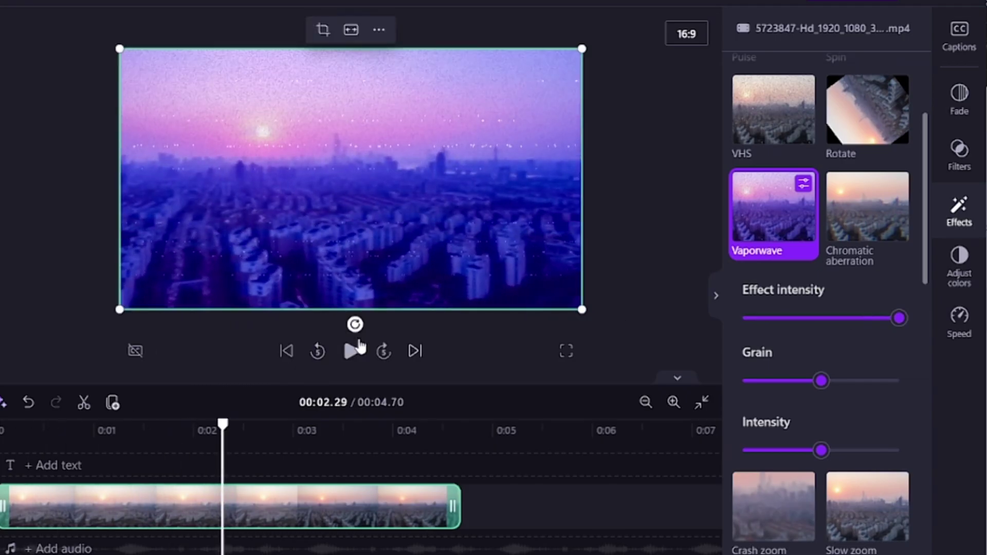
pyautogui.click(353, 355)
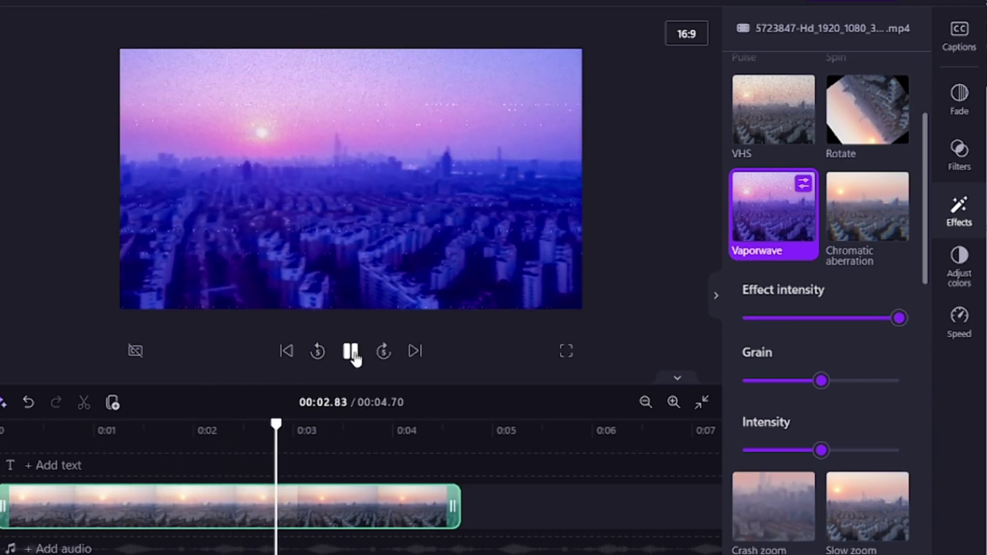
pyautogui.click(352, 355)
# - Lower Vaporwave's effect intensity and grain to near minimum, previewing the result
pyautogui.click(756, 317)
pyautogui.click(27, 430)
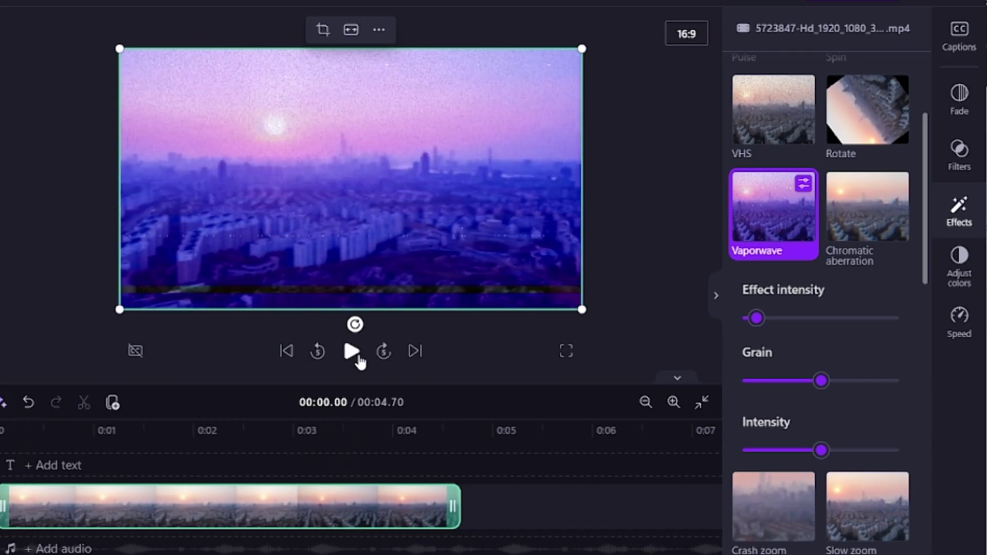
pyautogui.click(353, 354)
pyautogui.click(359, 360)
pyautogui.click(755, 380)
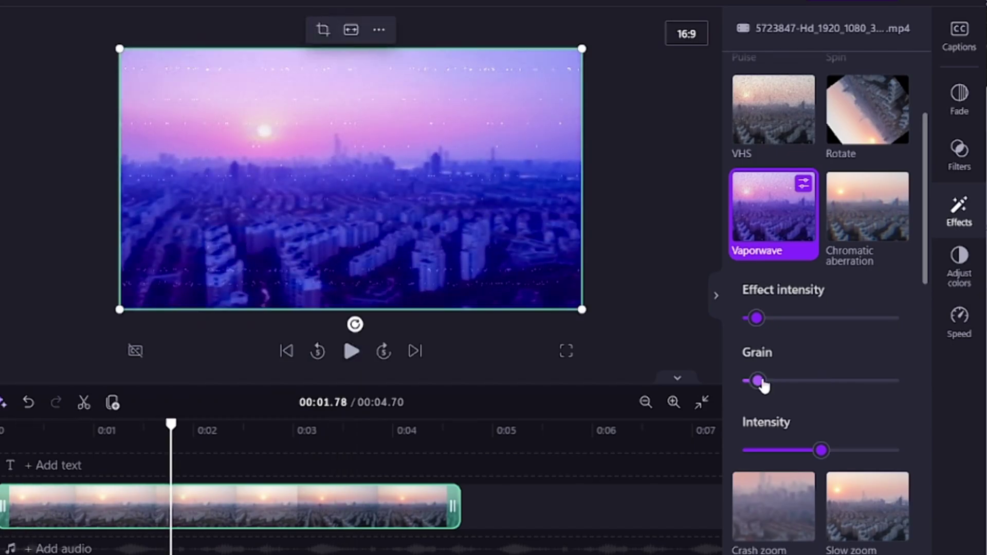
pyautogui.click(352, 353)
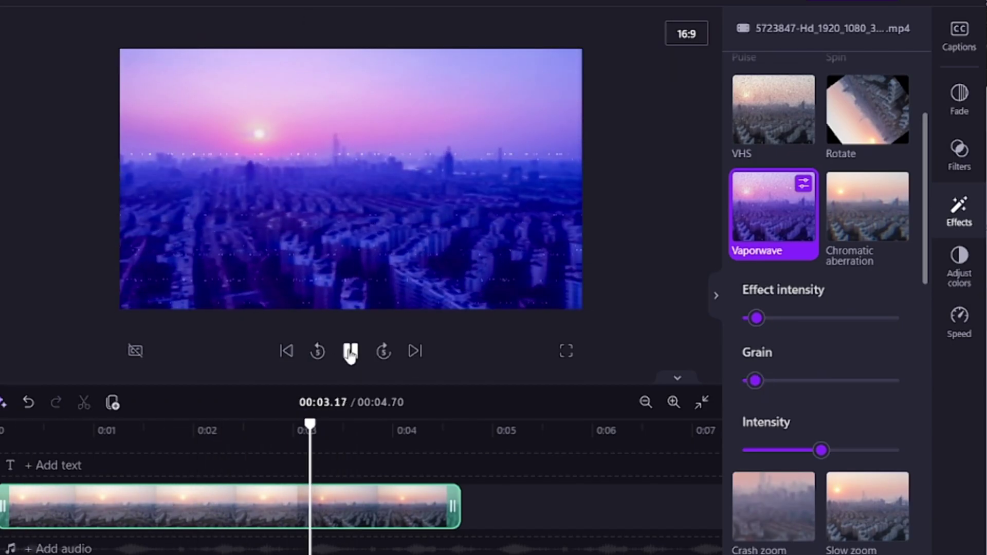
pyautogui.click(350, 354)
# - Test full grain, then settle on low grain, minimum Intensity and slightly higher effect intensity
pyautogui.click(899, 381)
pyautogui.click(78, 431)
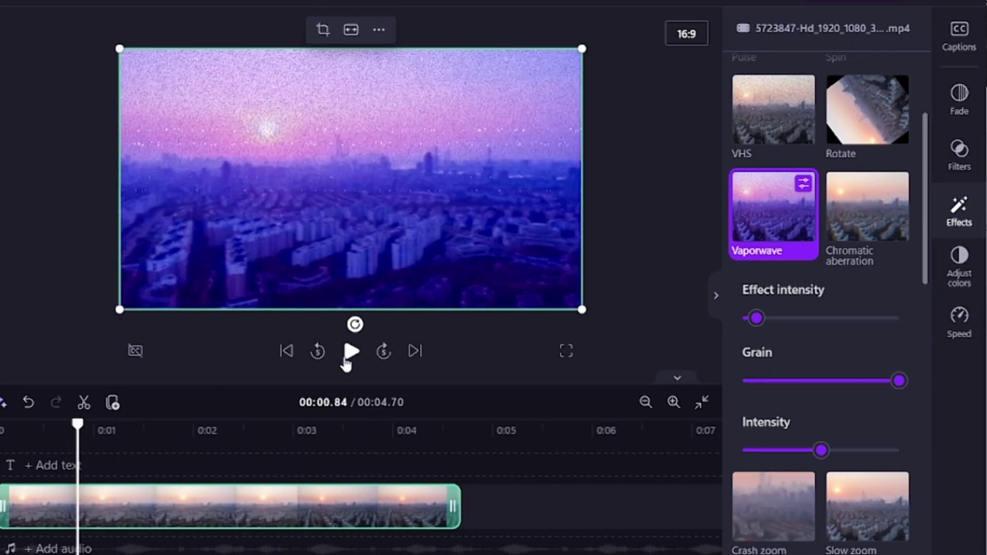
pyautogui.click(350, 354)
pyautogui.click(349, 360)
pyautogui.click(749, 450)
pyautogui.click(760, 381)
pyautogui.click(874, 318)
pyautogui.click(355, 354)
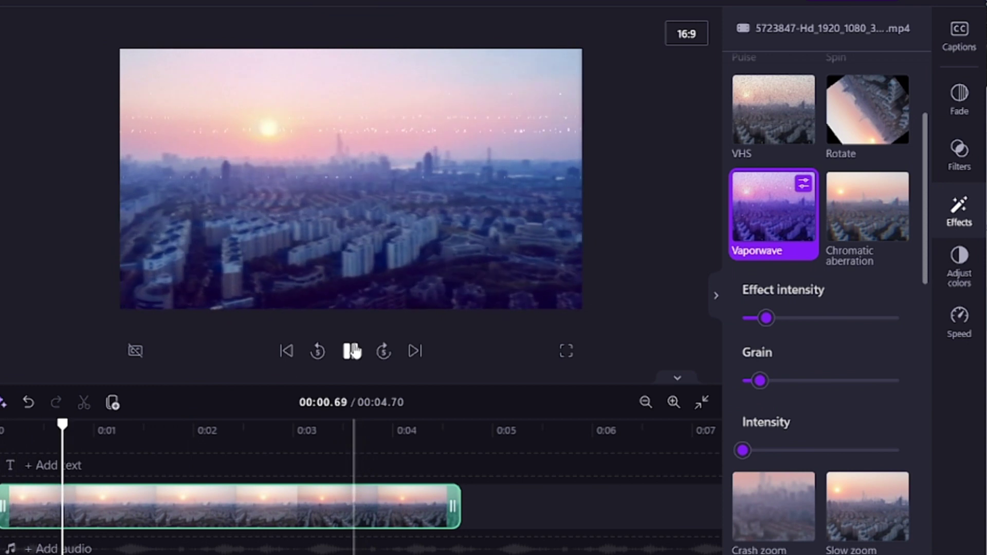
pyautogui.click(353, 352)
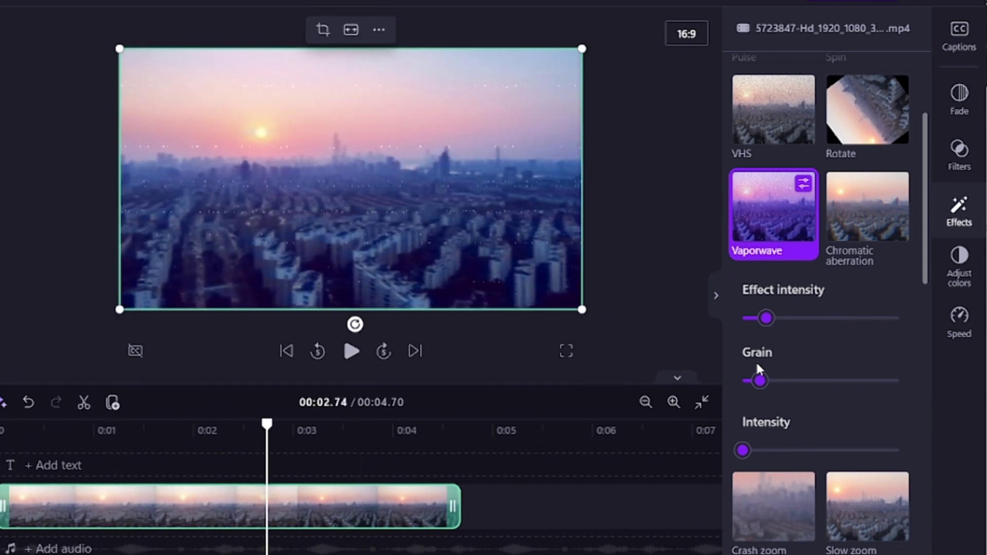
# - Apply Retro graphics with the Original colour palette and preview it
pyautogui.scroll(-10, 901, 348)
pyautogui.click(860, 236)
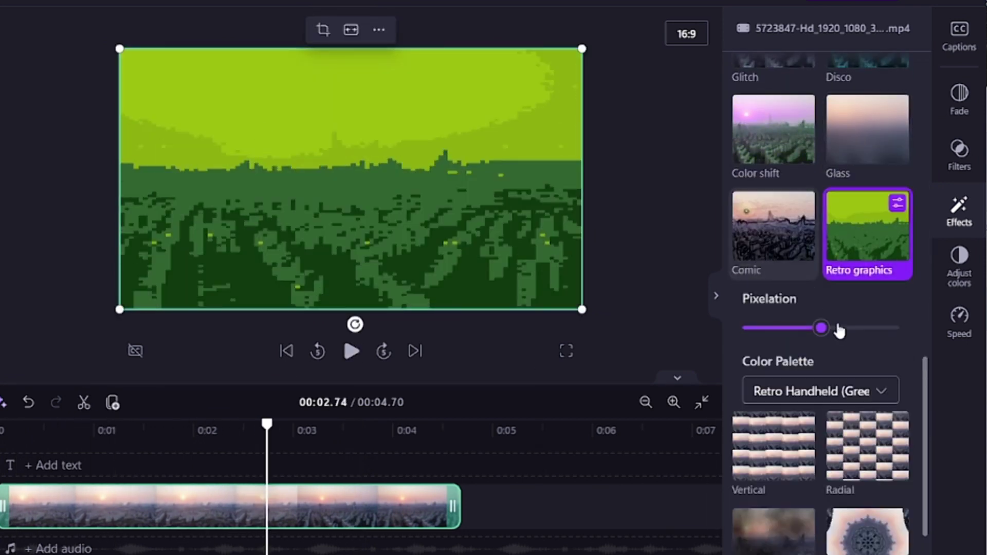
pyautogui.click(348, 353)
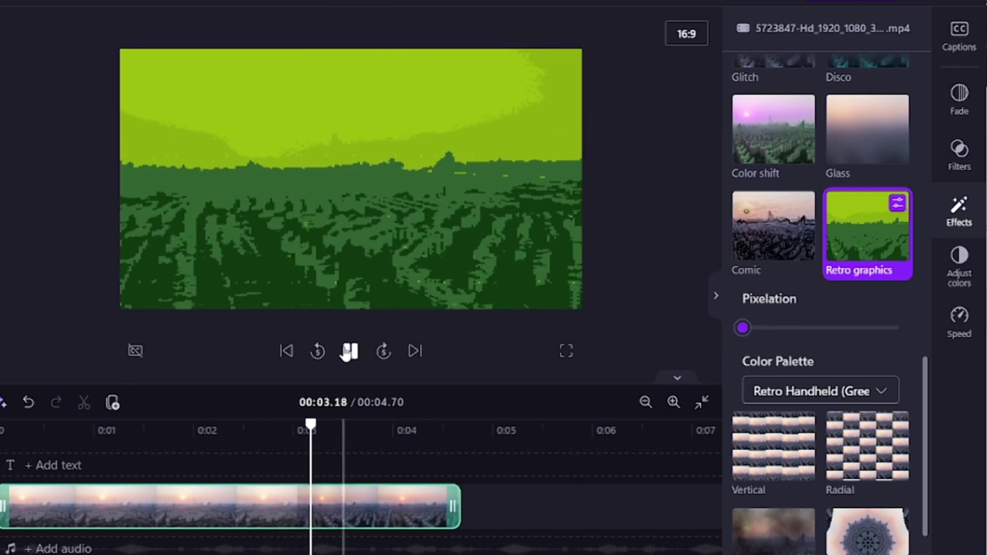
pyautogui.click(347, 353)
pyautogui.click(839, 393)
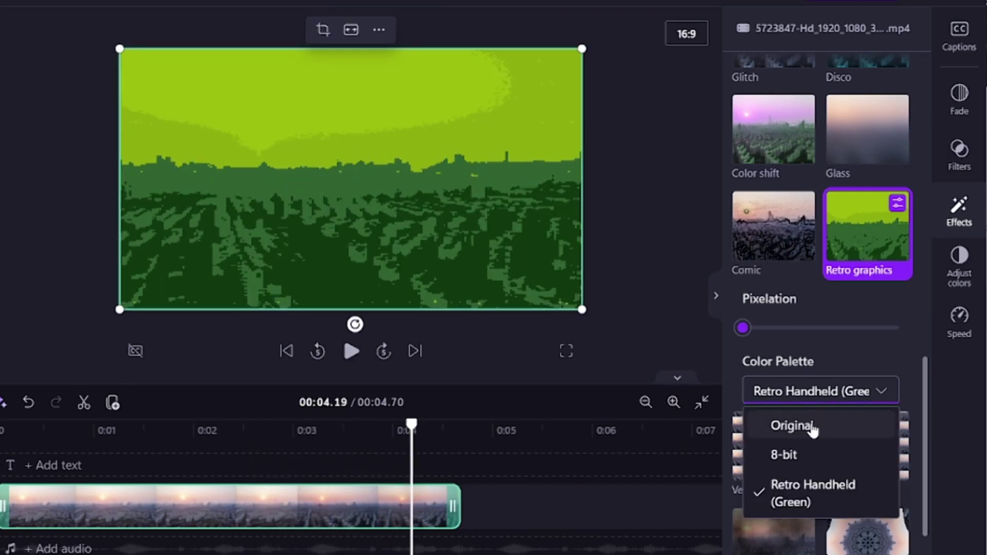
pyautogui.click(812, 429)
pyautogui.click(72, 432)
pyautogui.click(351, 353)
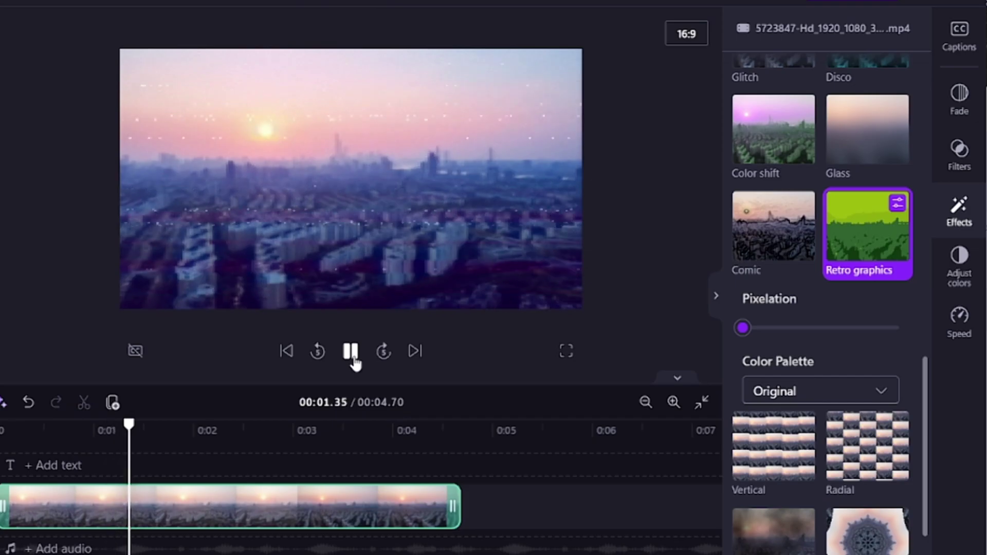
# - Increase the pixelation and switch the palette to 8-bit, previewing from mid-clip
pyautogui.moveTo(775, 334); pyautogui.dragTo(740, 331)
pyautogui.click(820, 394)
pyautogui.click(784, 455)
pyautogui.click(238, 430)
pyautogui.click(349, 351)
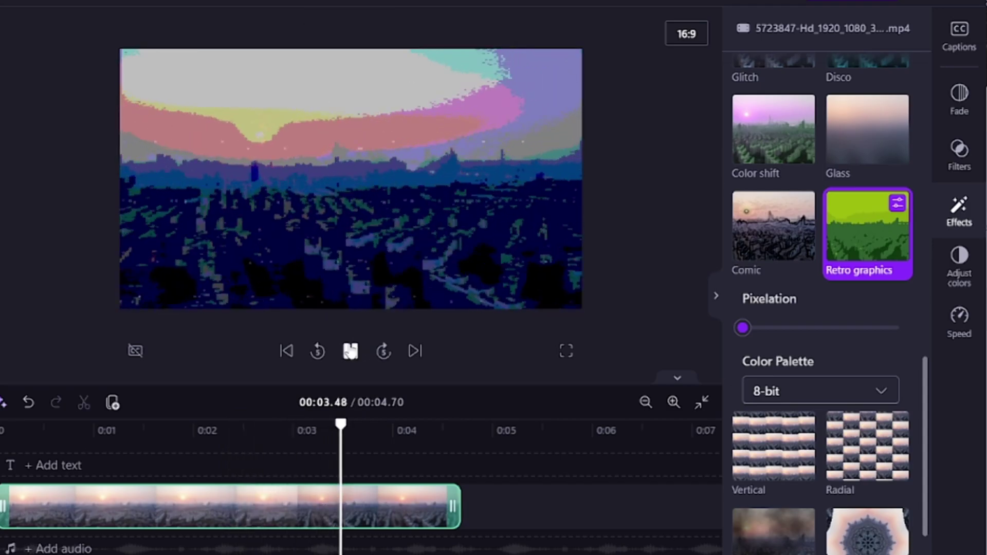
pyautogui.click(350, 351)
# - Remove the Retro graphics effect, leaving Vaporwave on the clip
pyautogui.click(868, 217)
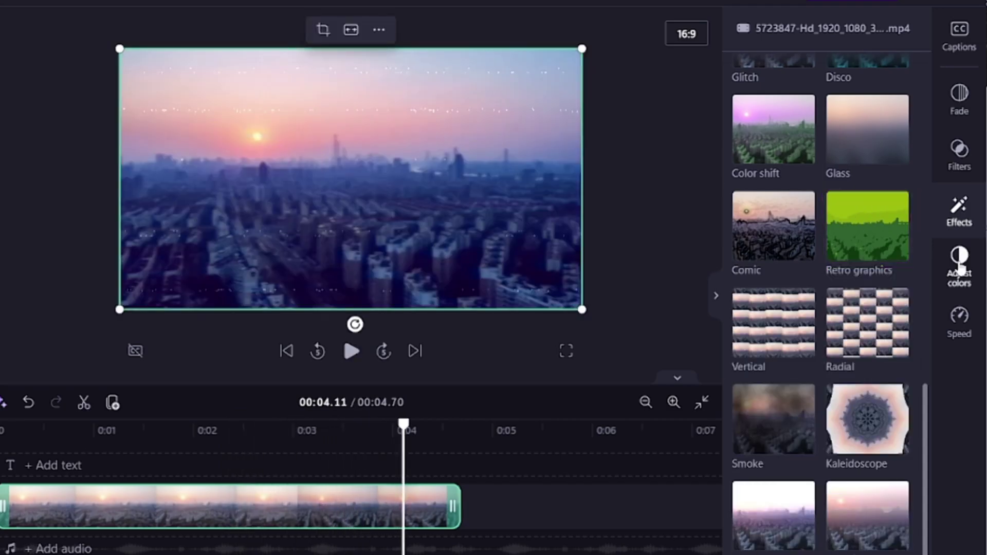
pyautogui.click(959, 262)
pyautogui.click(959, 211)
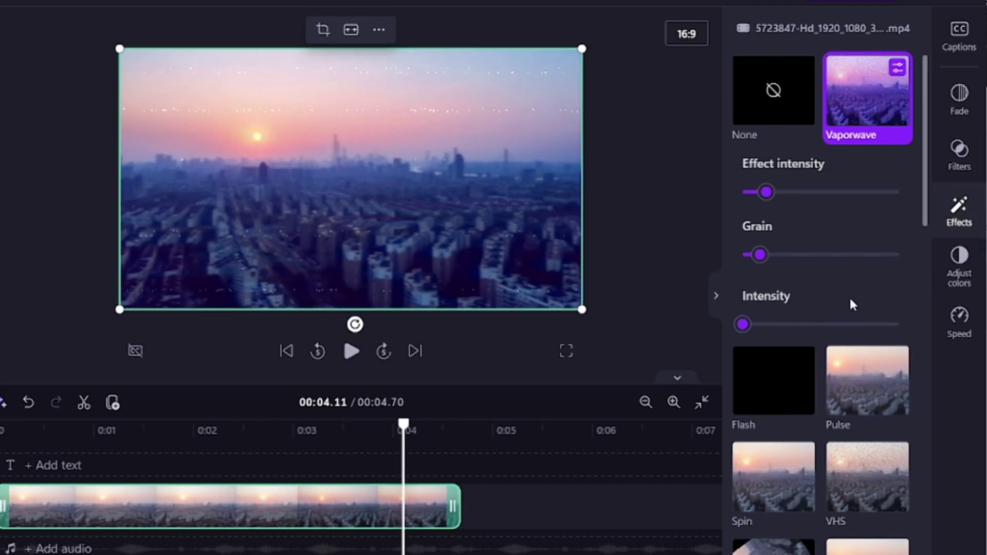
# - Remove Vaporwave and raise the clip's exposure slightly, previewing from about two seconds
pyautogui.click(892, 125)
pyautogui.click(973, 274)
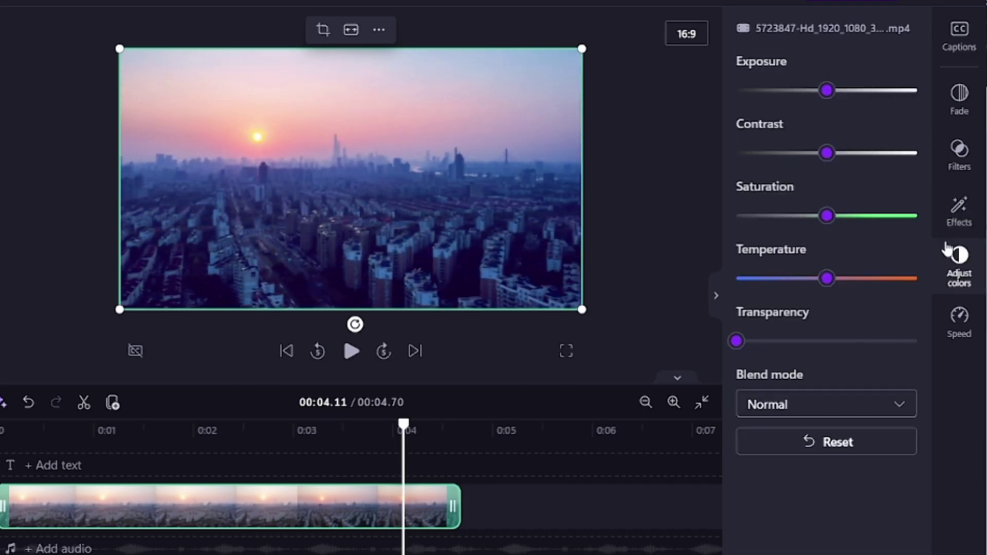
pyautogui.moveTo(827, 93); pyautogui.dragTo(854, 109)
pyautogui.moveTo(403, 425); pyautogui.dragTo(205, 430)
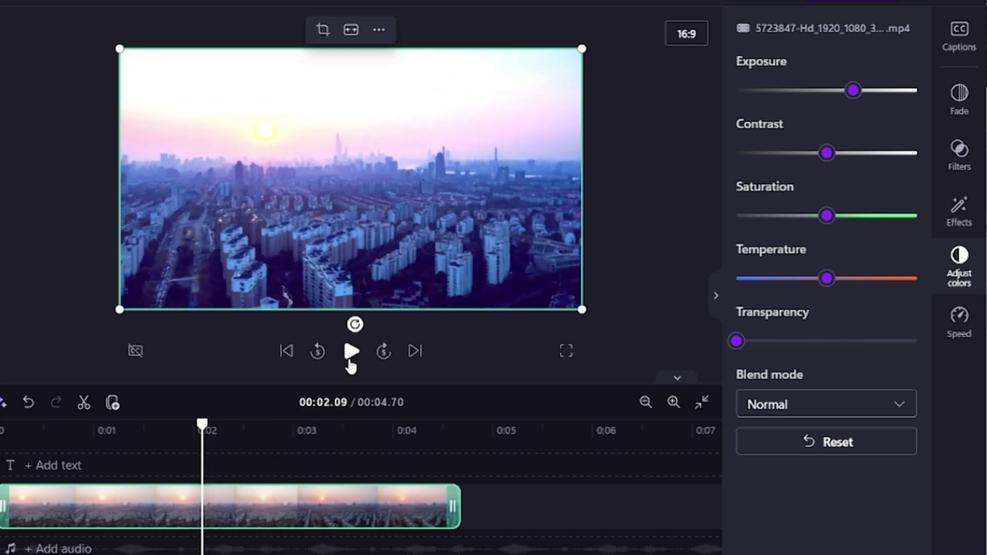
pyautogui.click(350, 354)
pyautogui.click(350, 354)
# - Try contrast, desaturate then restore saturation, warm the temperature and adjust transparency
pyautogui.moveTo(827, 152)
pyautogui.mouseDown()
pyautogui.moveTo(847, 150)
pyautogui.moveTo(797, 153)
pyautogui.moveTo(825, 154)
pyautogui.mouseUp()
pyautogui.moveTo(843, 218); pyautogui.dragTo(772, 220)
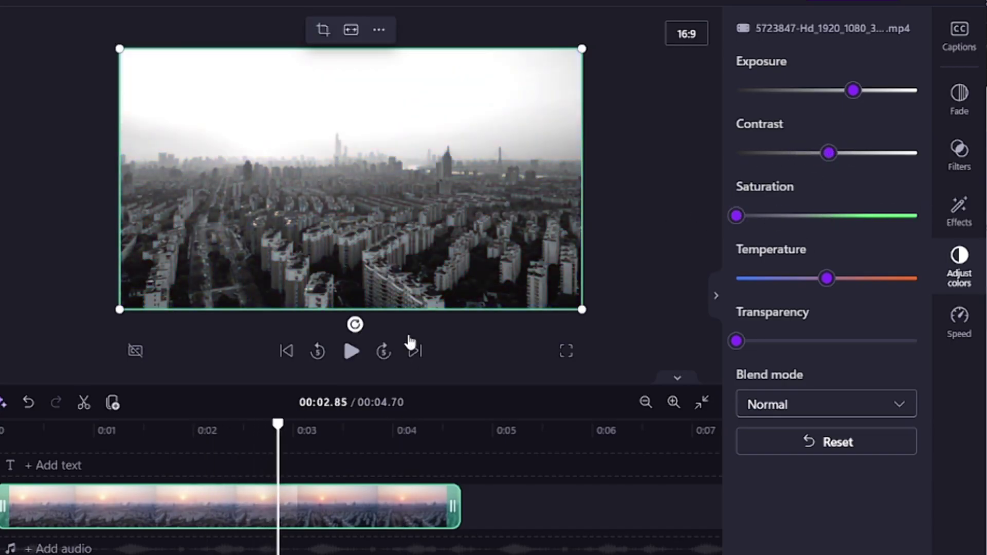
pyautogui.click(351, 353)
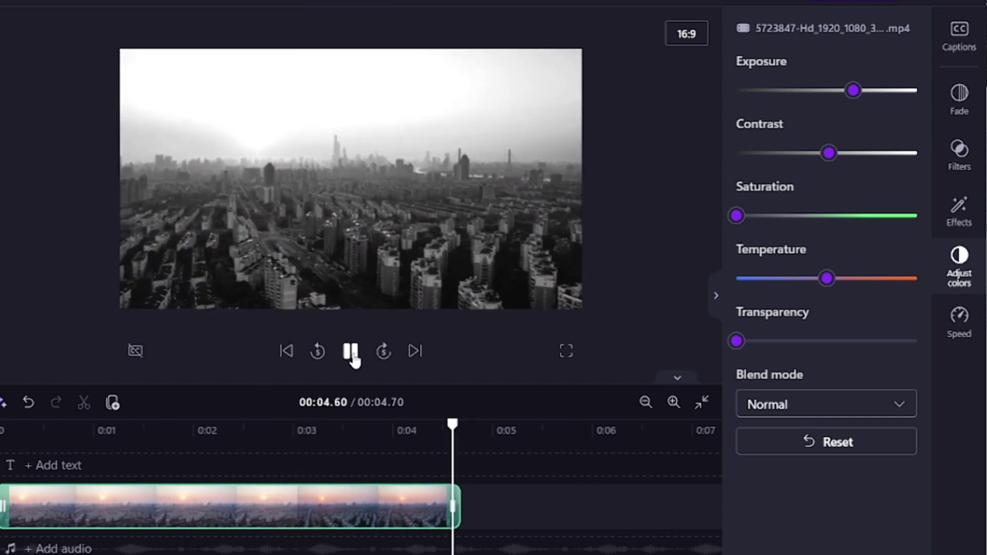
pyautogui.moveTo(736, 216); pyautogui.dragTo(826, 216)
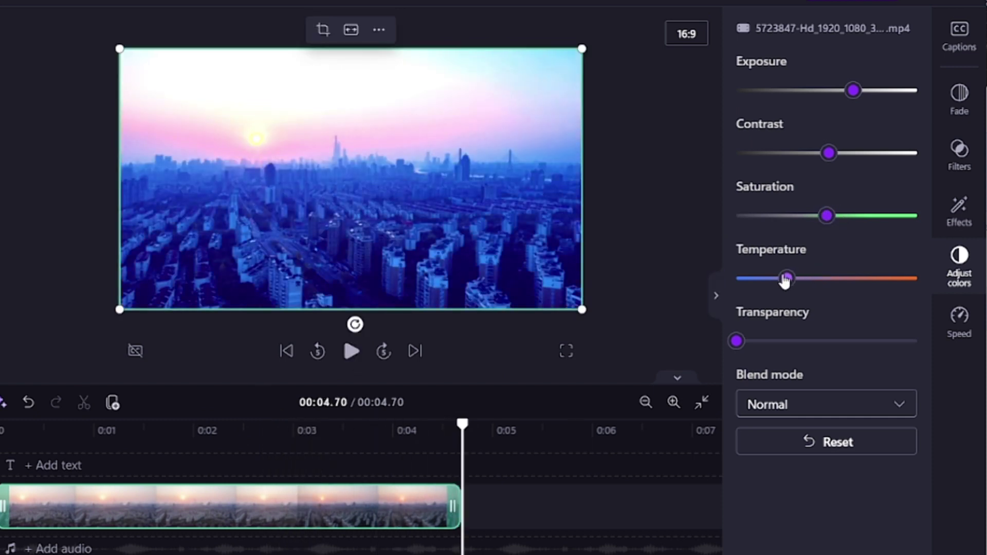
pyautogui.moveTo(783, 280); pyautogui.dragTo(847, 278)
pyautogui.moveTo(736, 341); pyautogui.dragTo(687, 360)
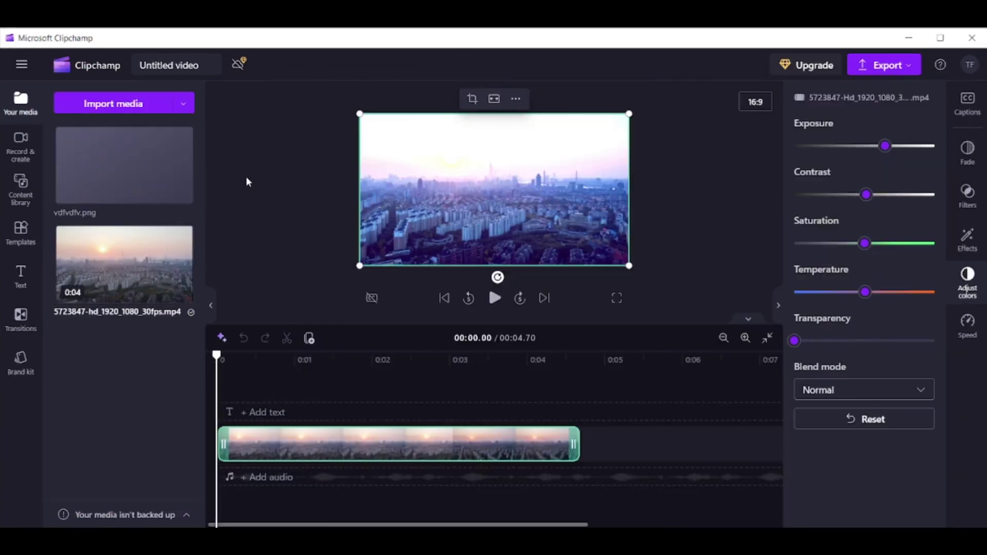
# - Place the ABC image vdfvdfv.png on the timeline, centred and lengthened to match the video
pyautogui.click(252, 177)
pyautogui.moveTo(124, 164); pyautogui.dragTo(257, 370)
pyautogui.moveTo(534, 195); pyautogui.dragTo(517, 193)
pyautogui.click(150, 308)
pyautogui.moveTo(323, 501); pyautogui.dragTo(359, 505)
# - Try semi-transparency on the overlay, reset it to zero, and set Darken blending
pyautogui.moveTo(774, 348); pyautogui.dragTo(870, 346)
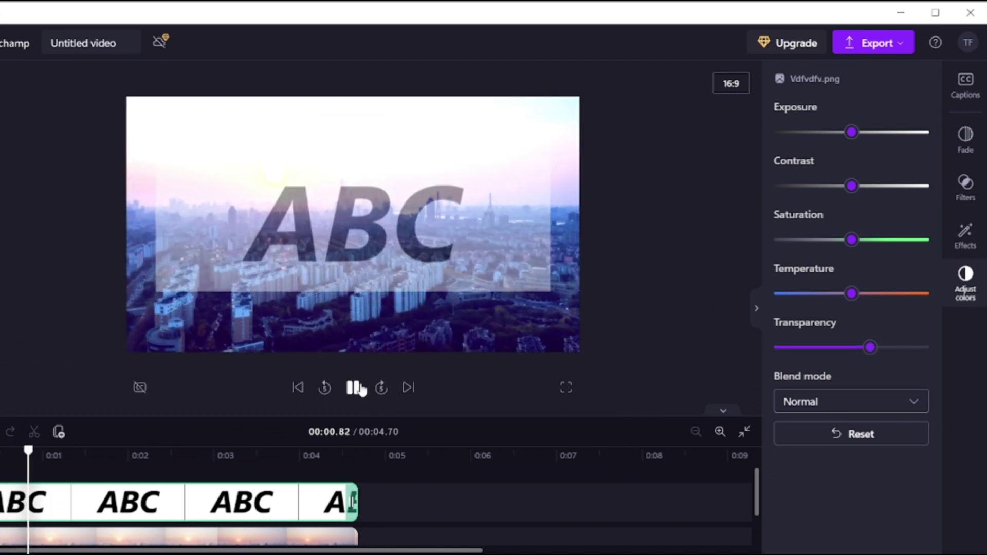
pyautogui.click(353, 388)
pyautogui.click(776, 348)
pyautogui.click(822, 401)
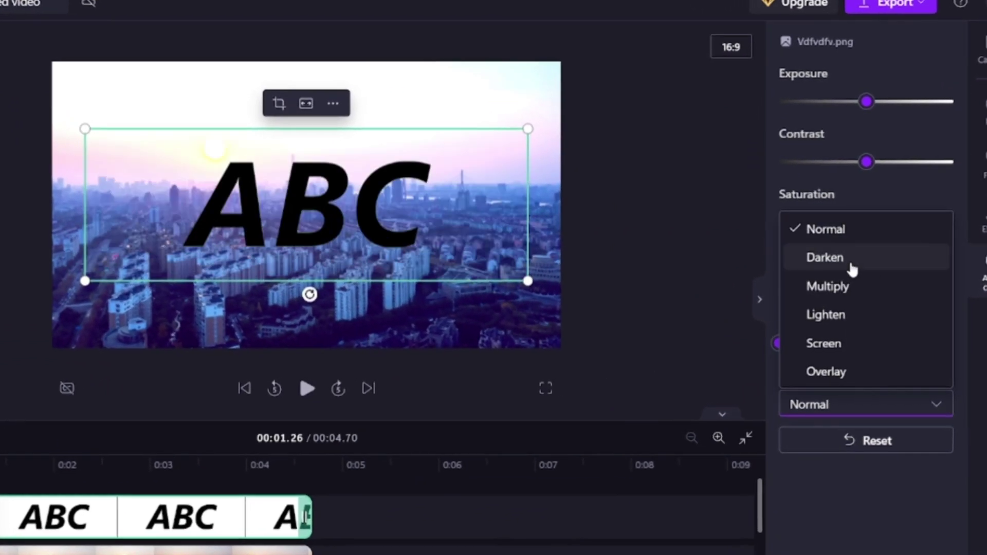
pyautogui.click(848, 259)
# - Switch the ABC overlay's blend mode to Lighten and bring up its clip options
pyautogui.click(373, 321)
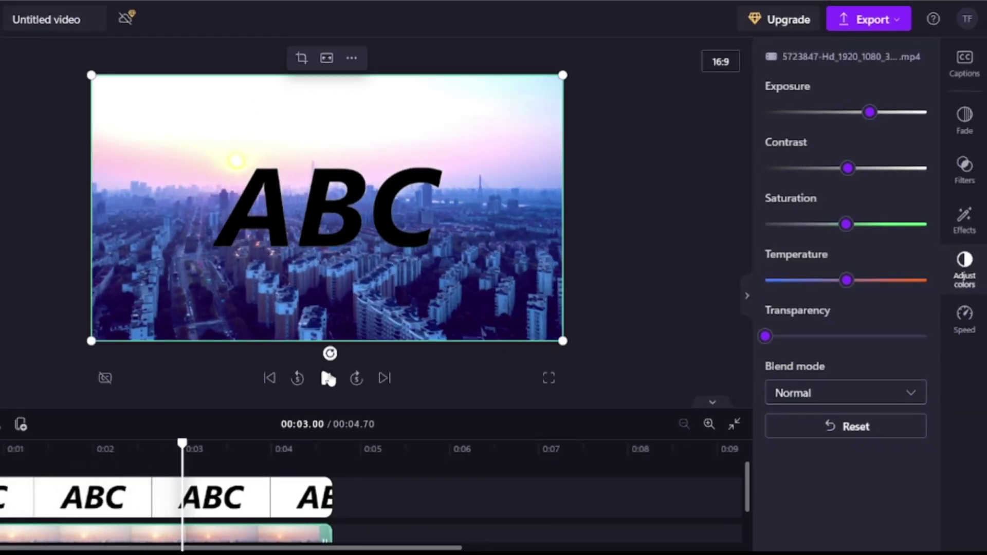
pyautogui.click(811, 389)
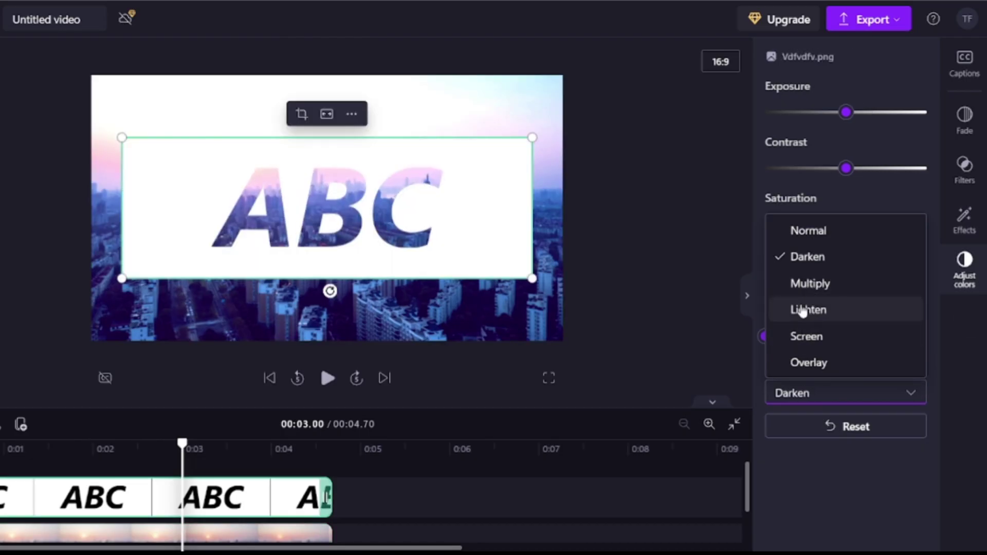
pyautogui.click(803, 311)
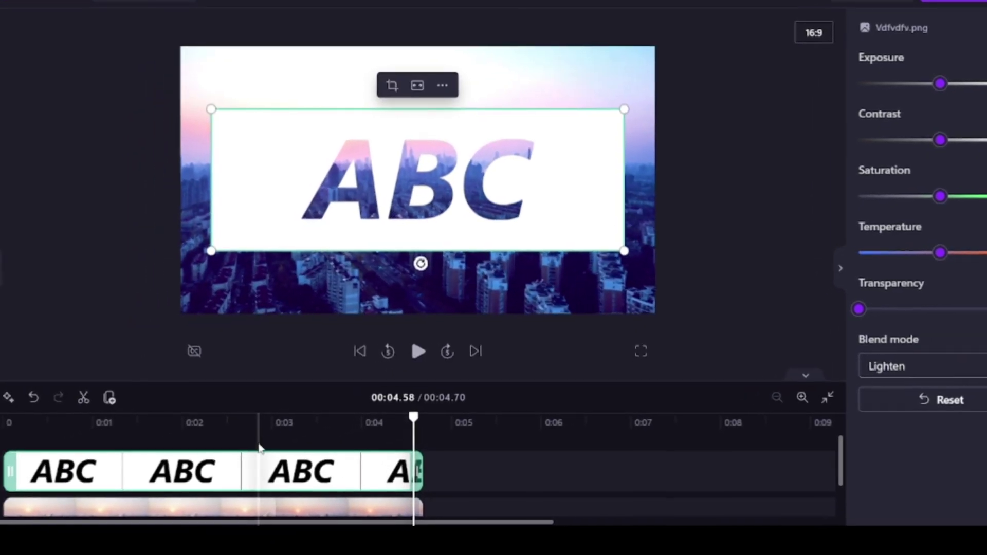
pyautogui.rightClick(263, 465)
# - Delete the ABC overlay, then preview the sunset clip sped up and slowed to 0.6x
pyautogui.click(318, 382)
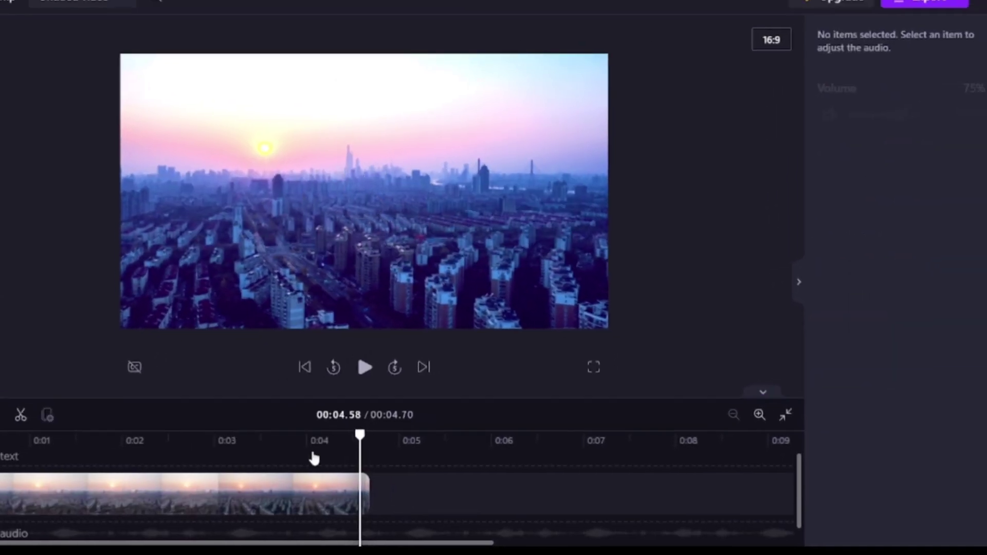
pyautogui.click(288, 495)
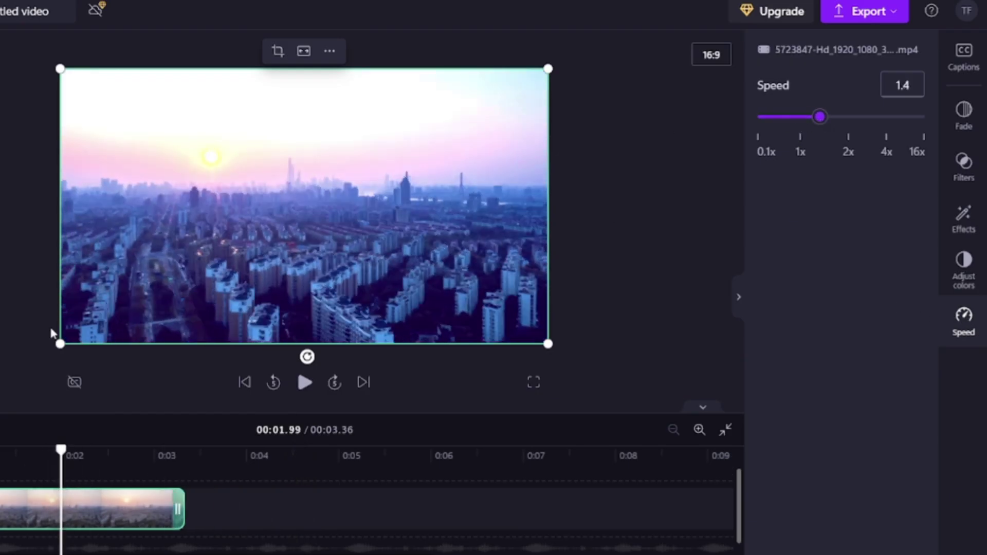
pyautogui.click(252, 455)
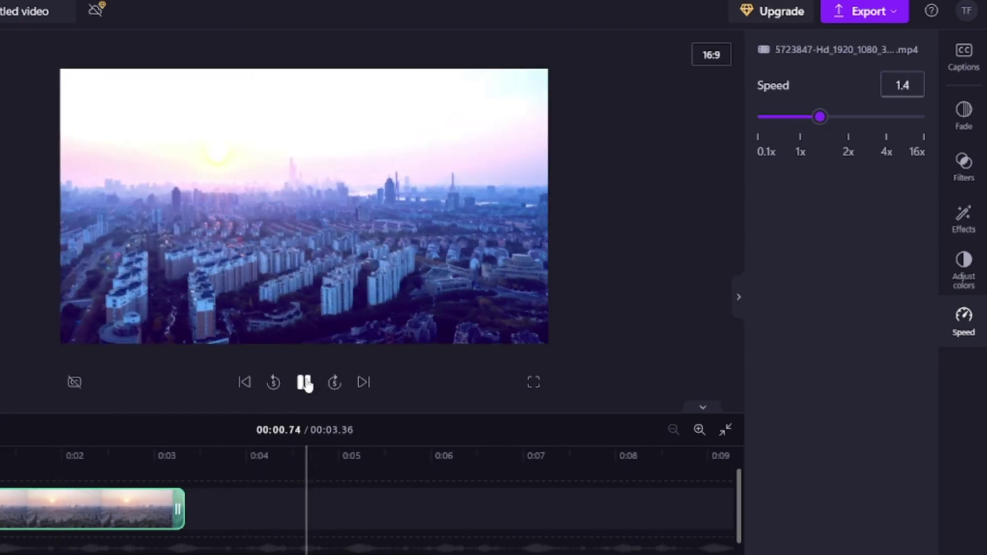
pyautogui.moveTo(820, 117); pyautogui.dragTo(793, 116)
pyautogui.click(304, 383)
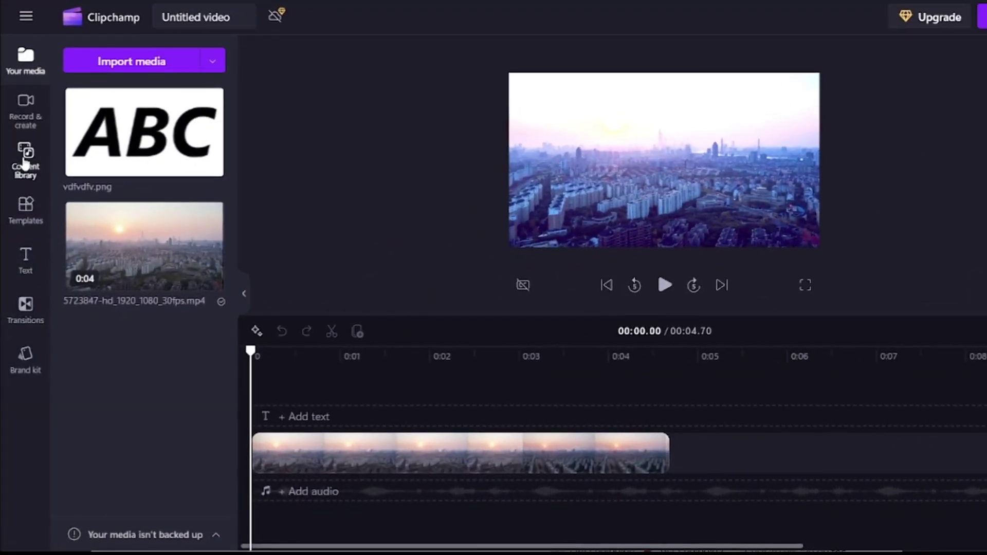
pyautogui.click(25, 163)
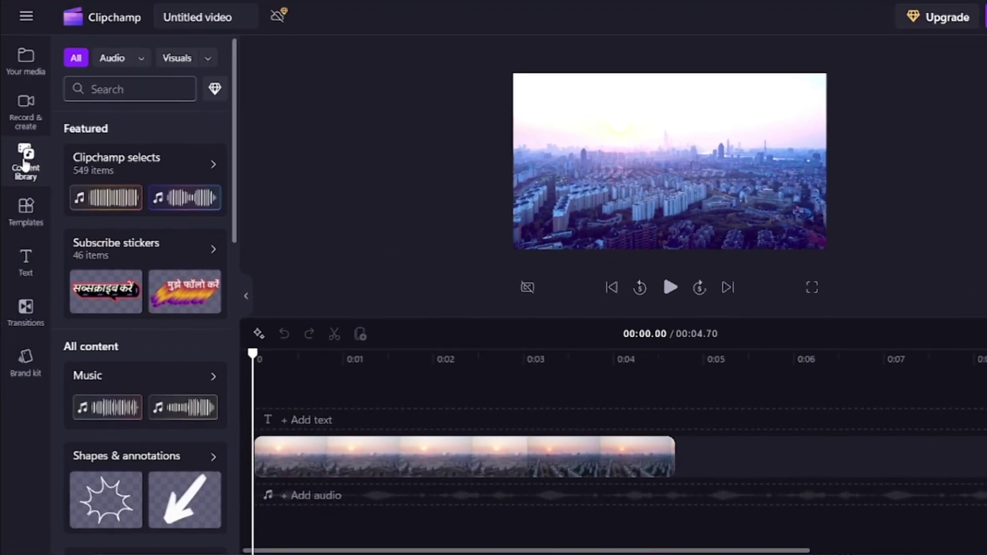
pyautogui.click(141, 58)
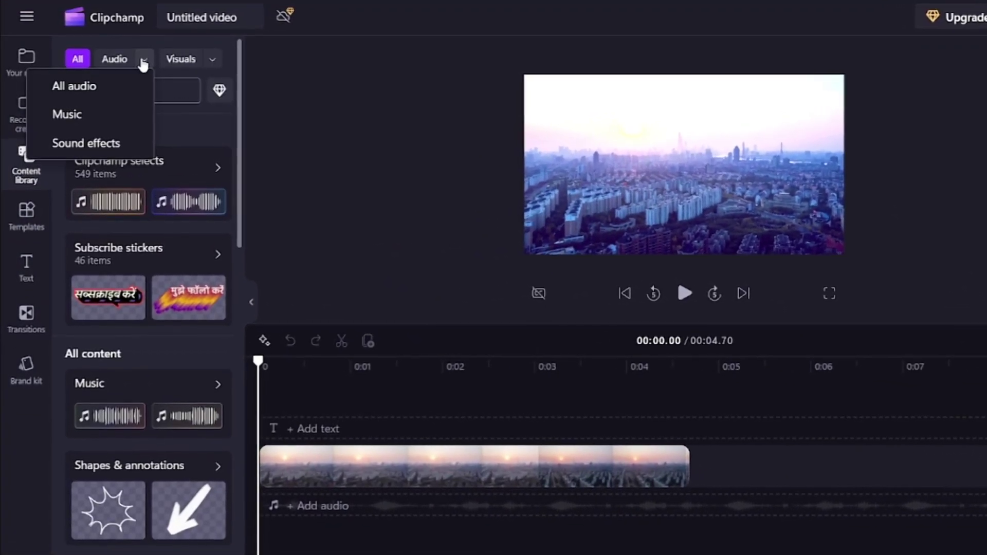
pyautogui.click(212, 60)
pyautogui.click(216, 60)
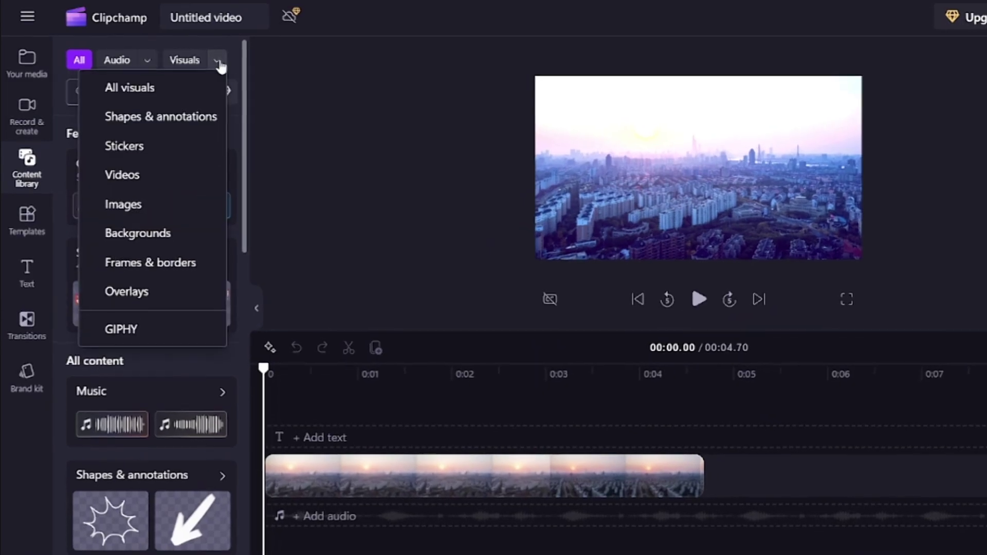
pyautogui.click(219, 64)
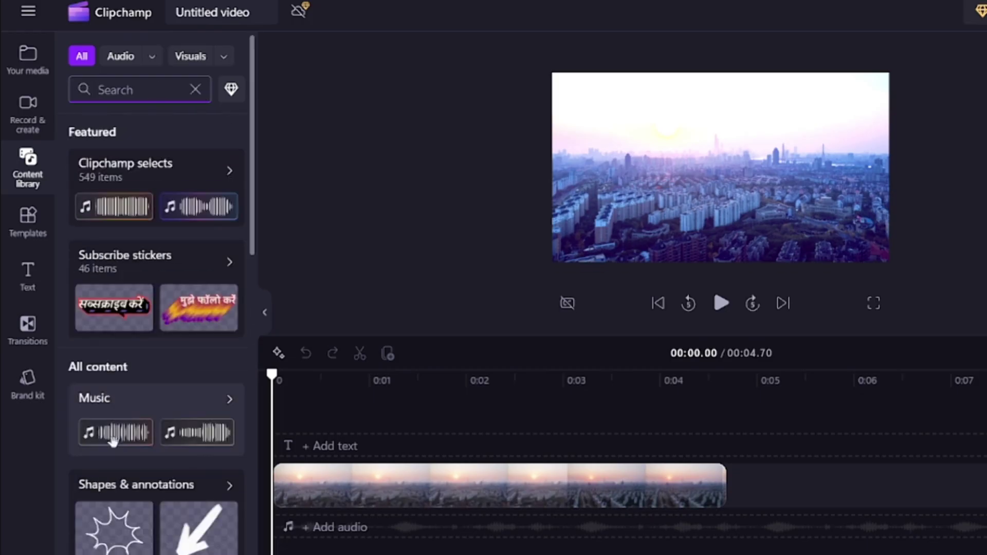
pyautogui.scroll(-2, 118, 432)
pyautogui.click(147, 319)
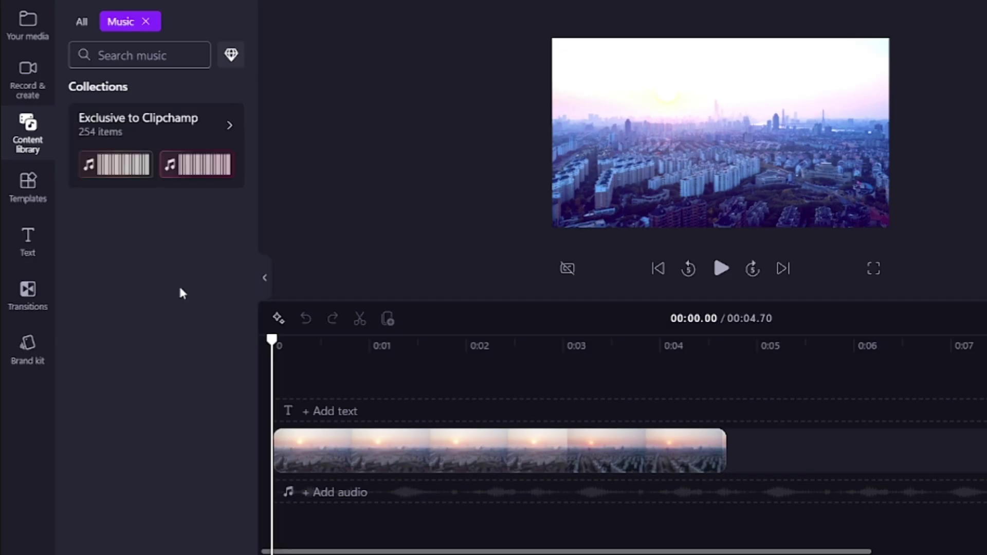
pyautogui.scroll(-6, 171, 277)
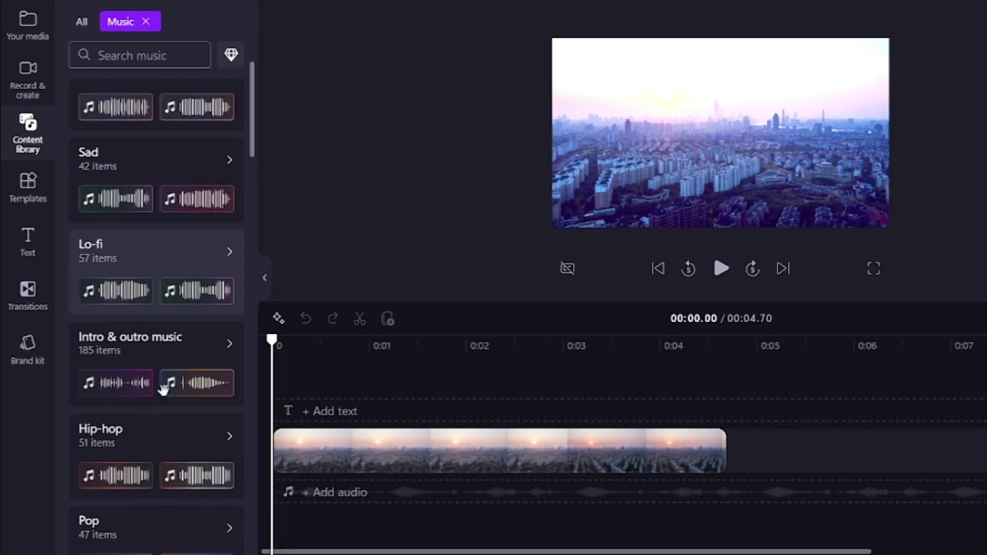
pyautogui.click(202, 259)
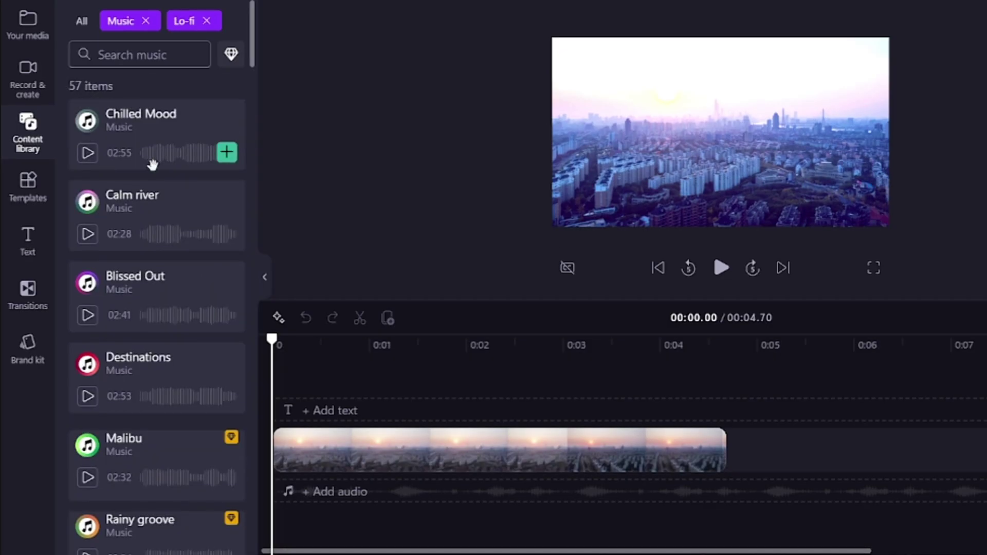
pyautogui.scroll(-3, 225, 473)
pyautogui.scroll(3, 198, 191)
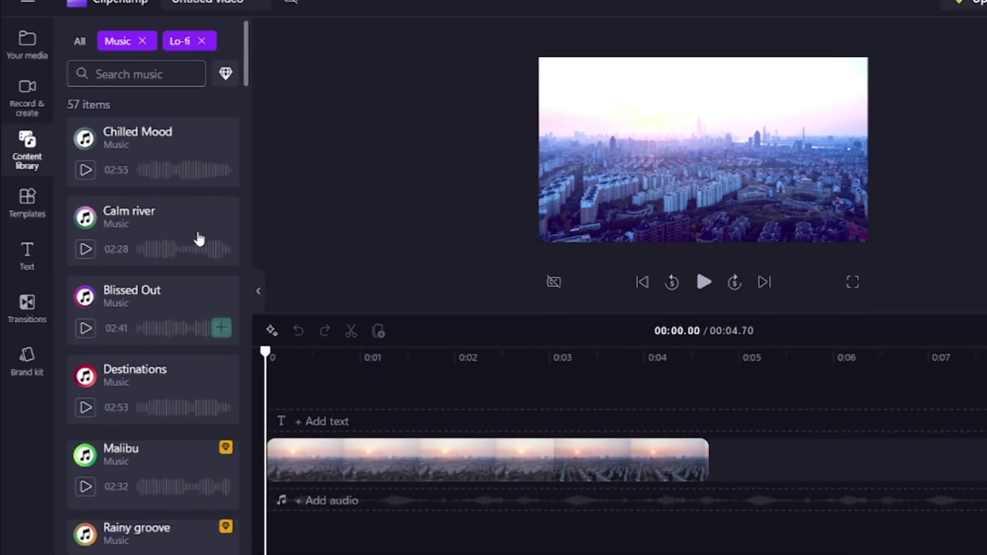
pyautogui.click(206, 21)
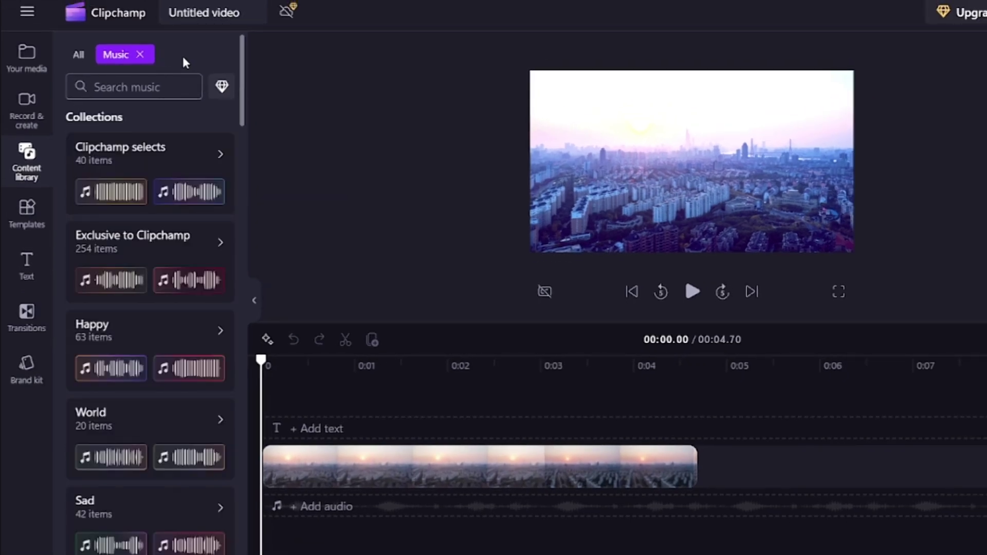
pyautogui.click(140, 54)
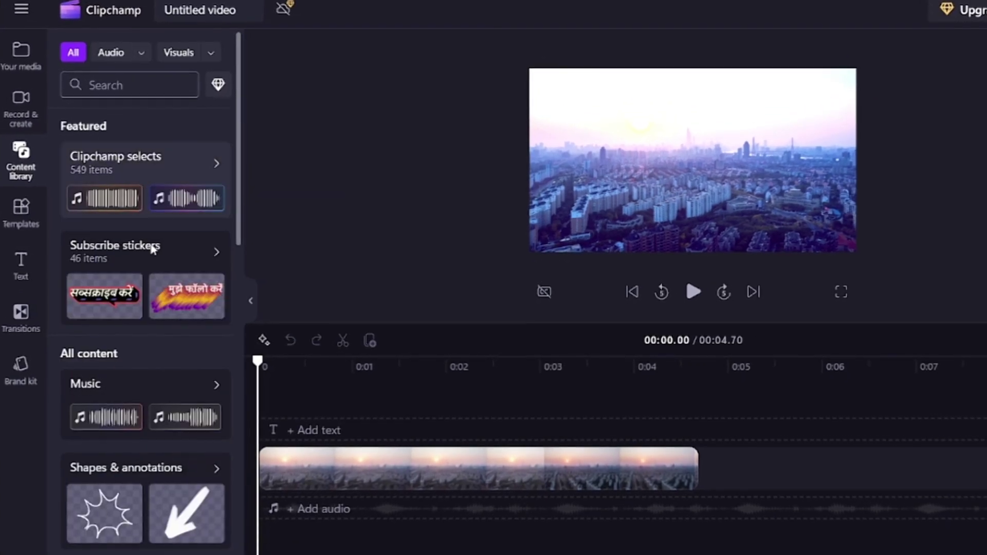
pyautogui.scroll(-5, 146, 288)
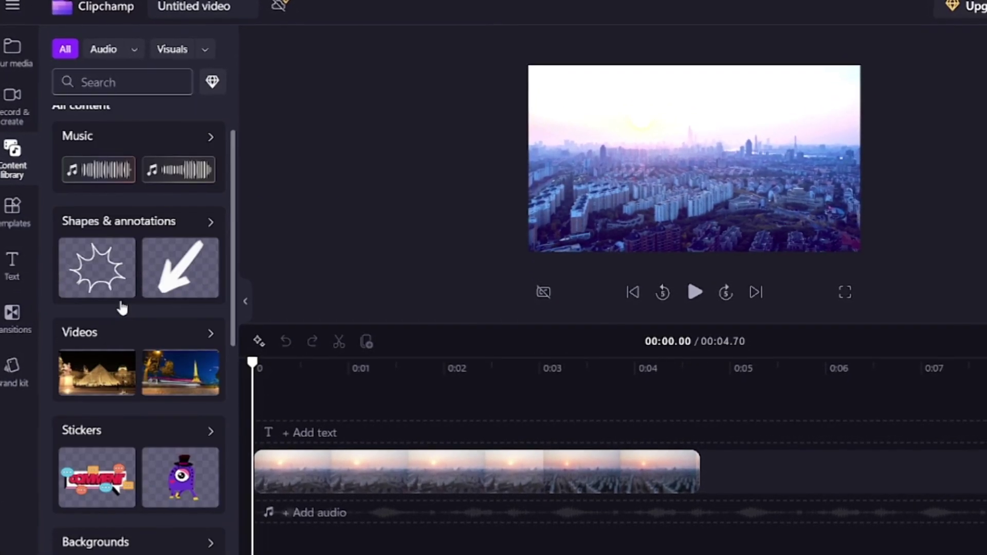
pyautogui.click(210, 222)
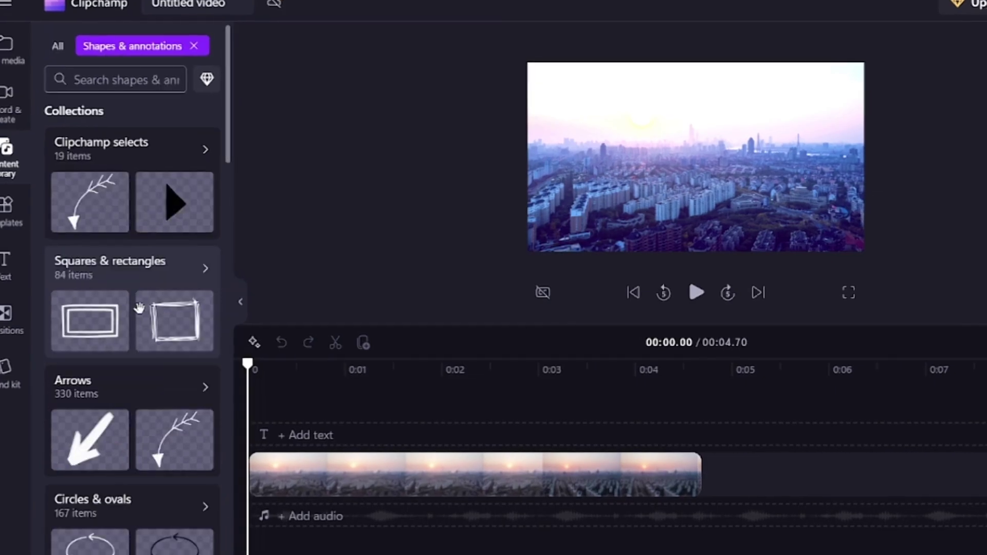
pyautogui.scroll(-3, 193, 308)
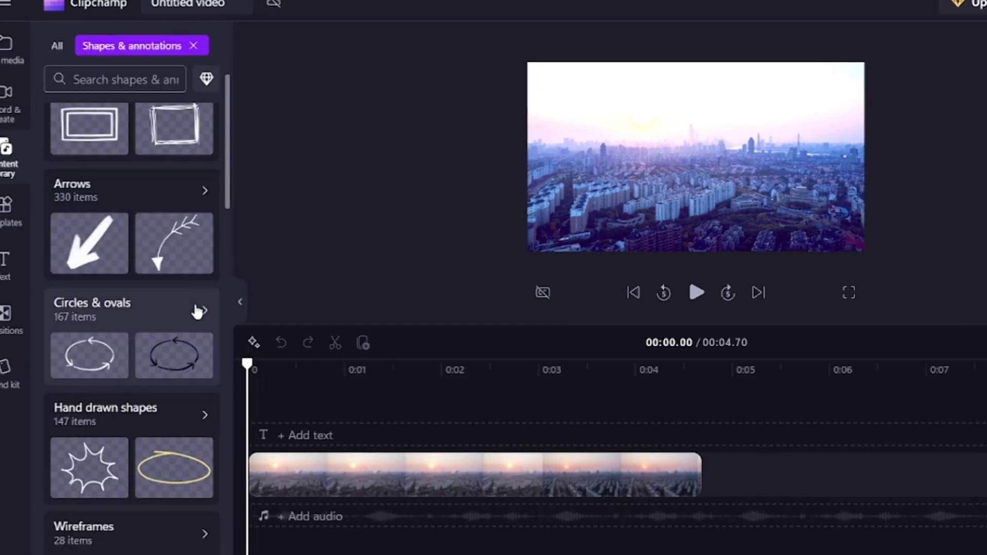
pyautogui.scroll(-1, 195, 306)
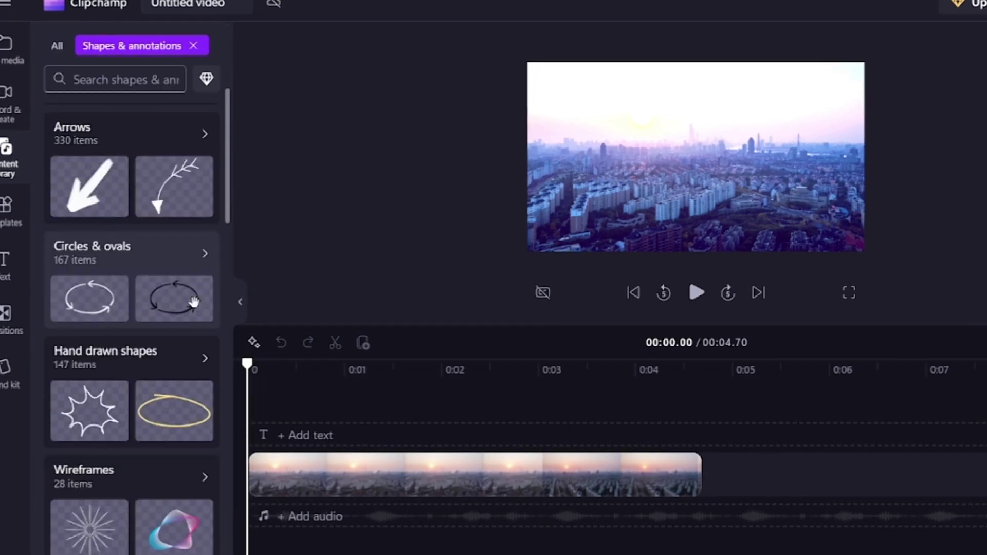
pyautogui.click(132, 373)
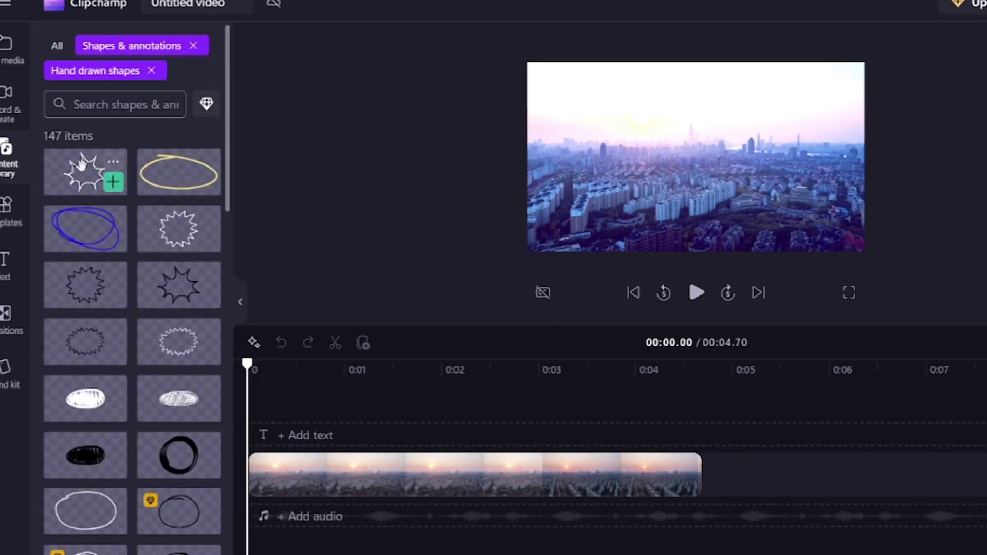
pyautogui.moveTo(81, 165)
pyautogui.mouseDown()
pyautogui.moveTo(276, 428)
pyautogui.moveTo(282, 375)
pyautogui.mouseUp()
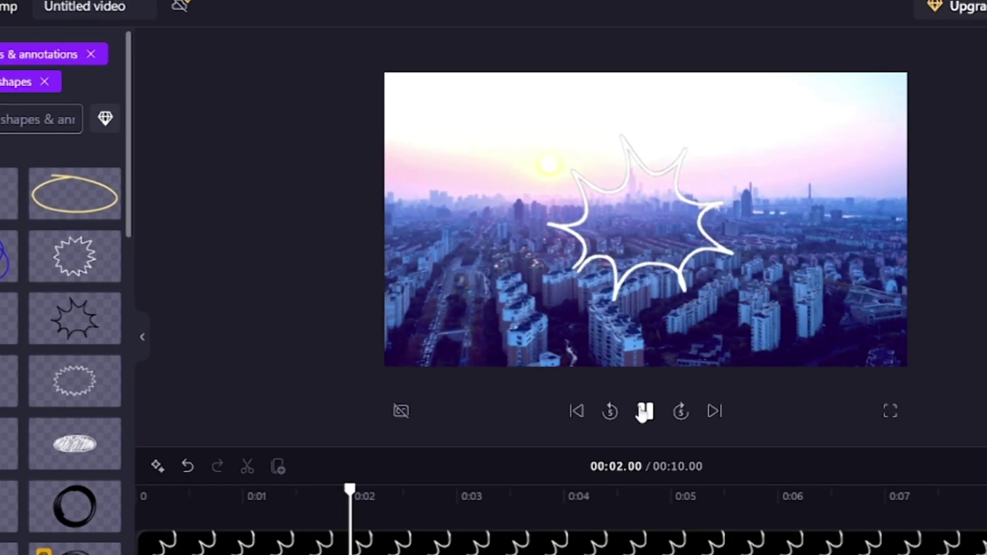
pyautogui.click(645, 411)
pyautogui.rightClick(236, 534)
pyautogui.click(238, 449)
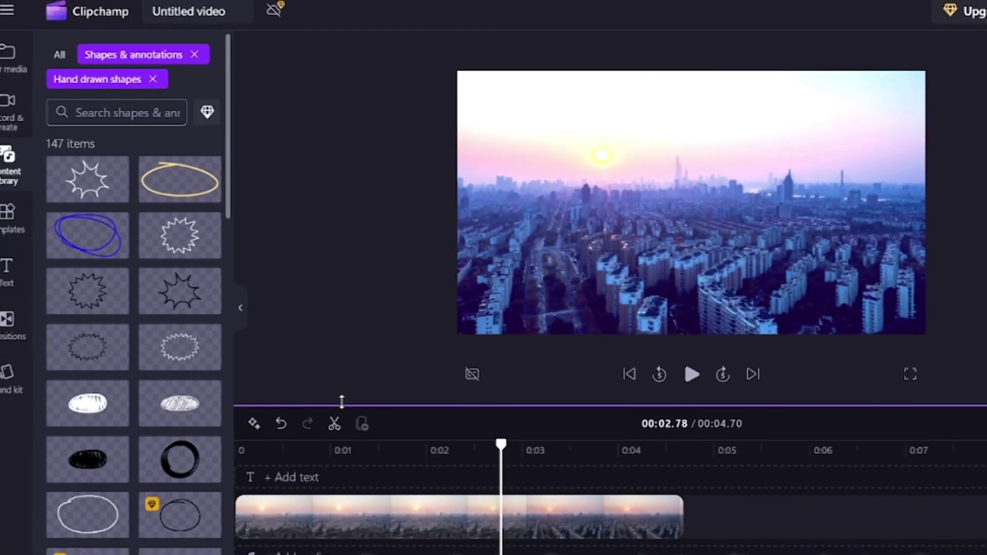
pyautogui.scroll(-15, 118, 316)
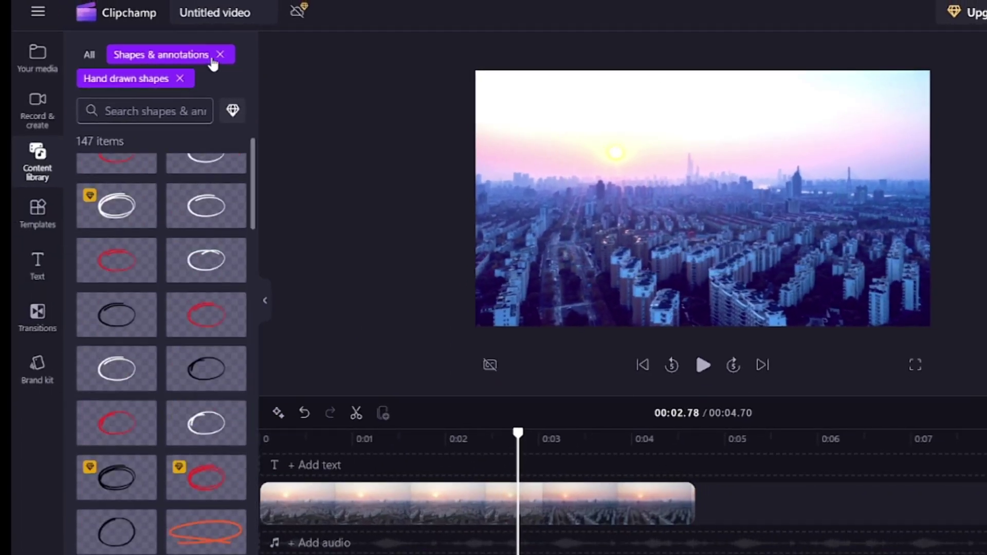
pyautogui.click(215, 62)
pyautogui.click(218, 55)
pyautogui.scroll(-6, 170, 379)
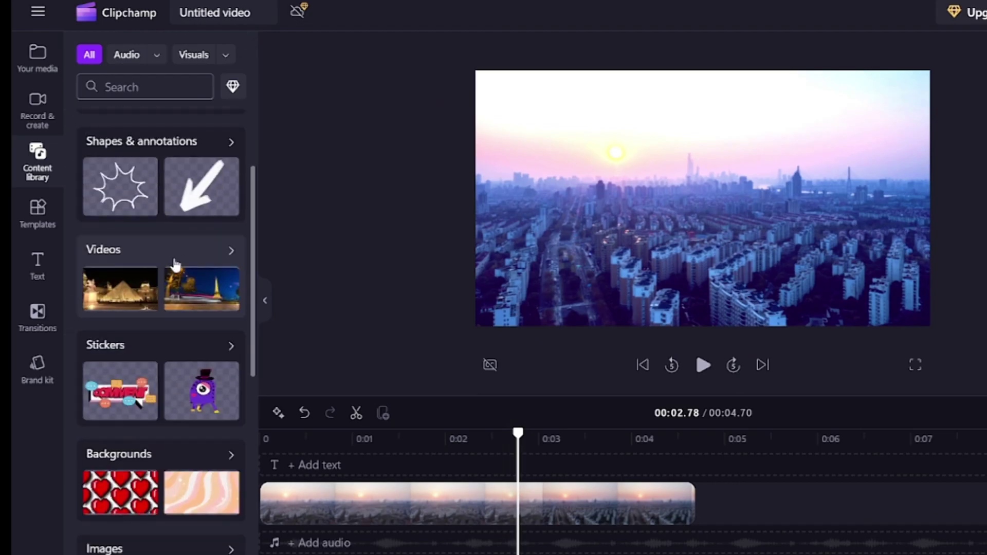
pyautogui.click(177, 254)
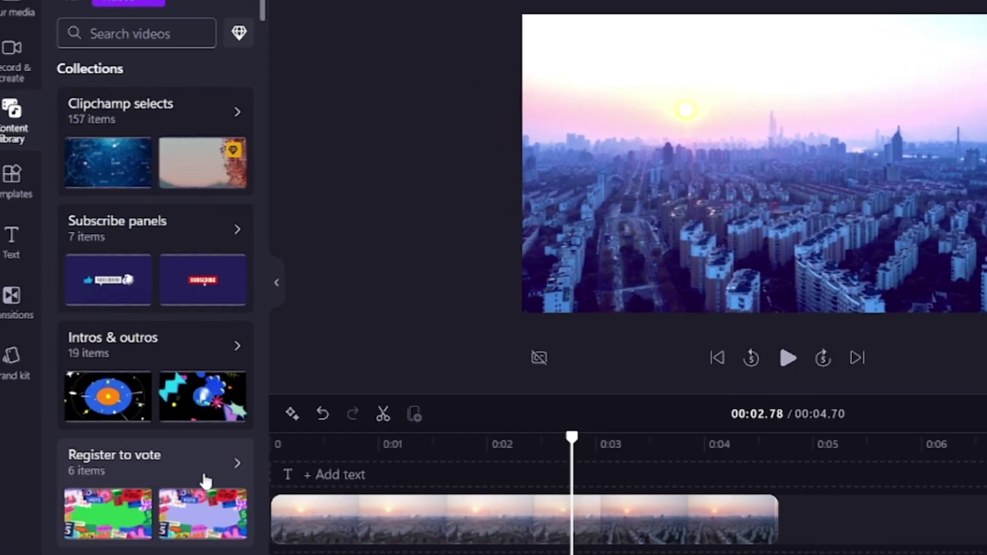
pyautogui.scroll(-2, 204, 465)
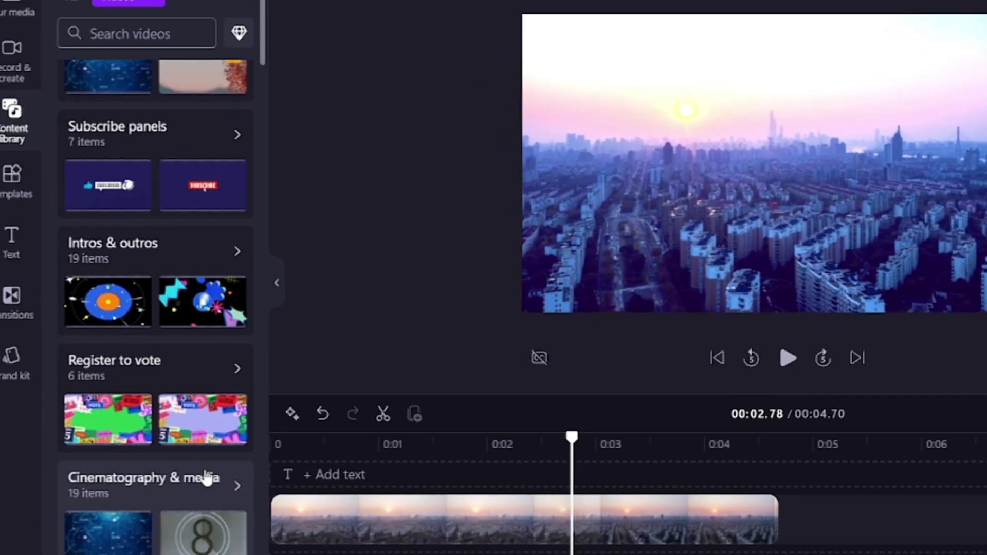
pyautogui.scroll(-8, 202, 359)
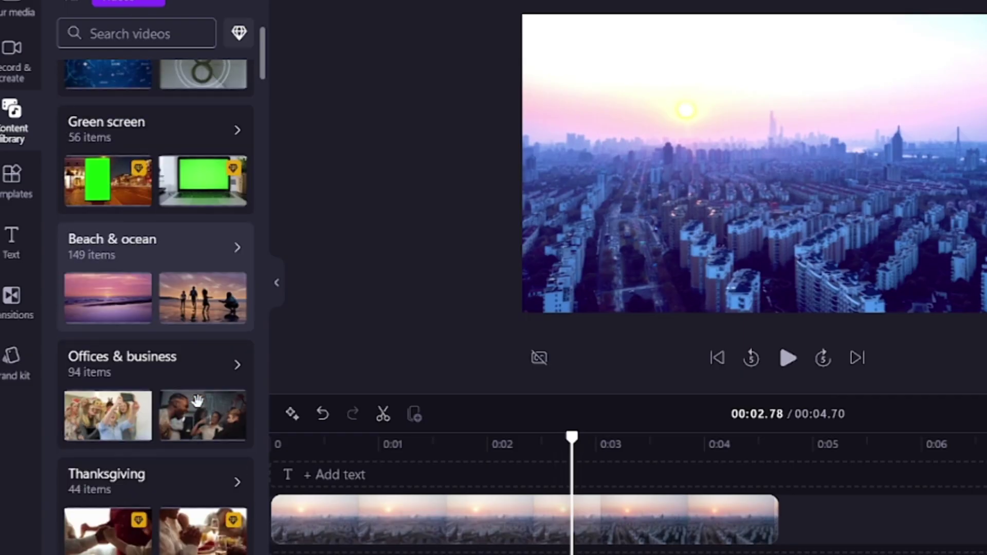
pyautogui.click(175, 247)
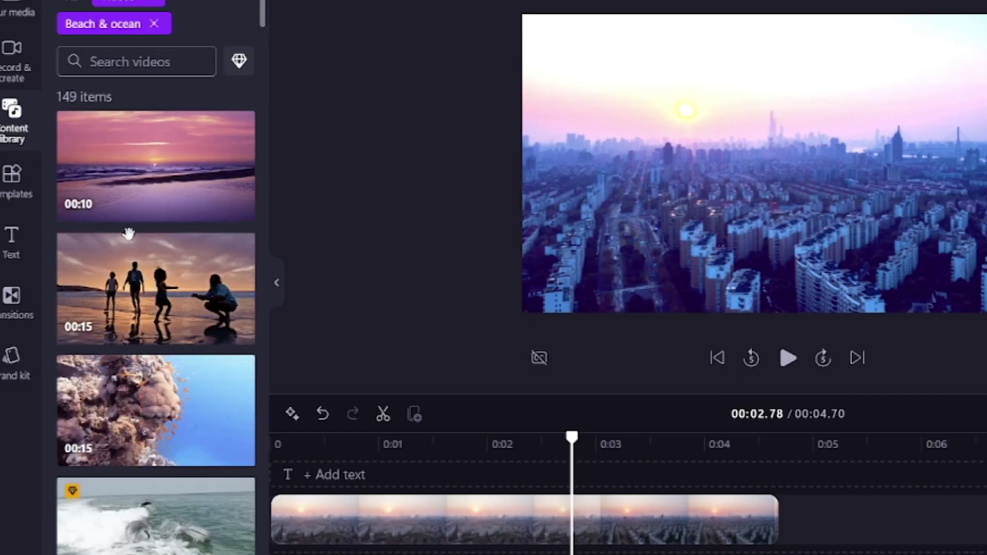
pyautogui.scroll(-5, 177, 296)
pyautogui.scroll(3, 154, 205)
pyautogui.click(154, 23)
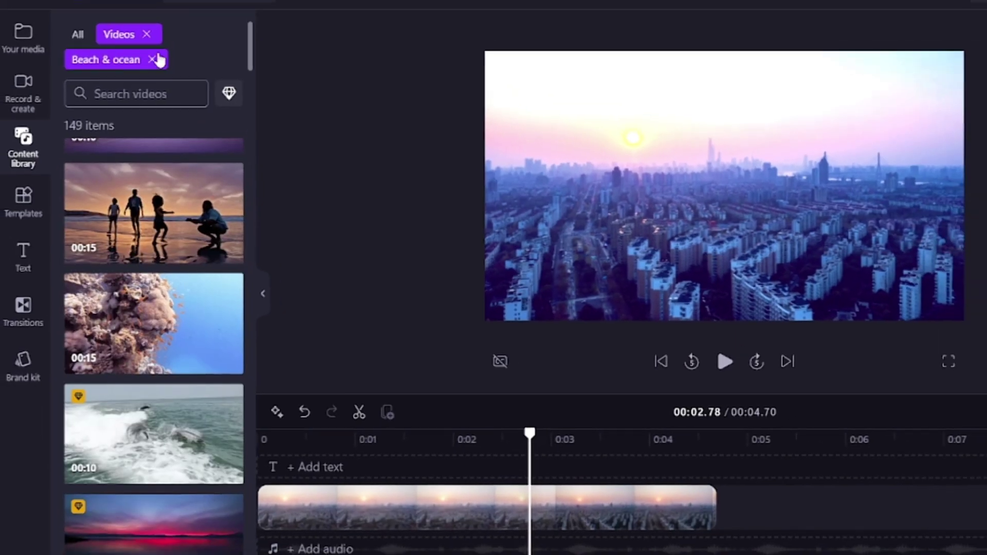
pyautogui.click(147, 46)
pyautogui.scroll(-6, 154, 201)
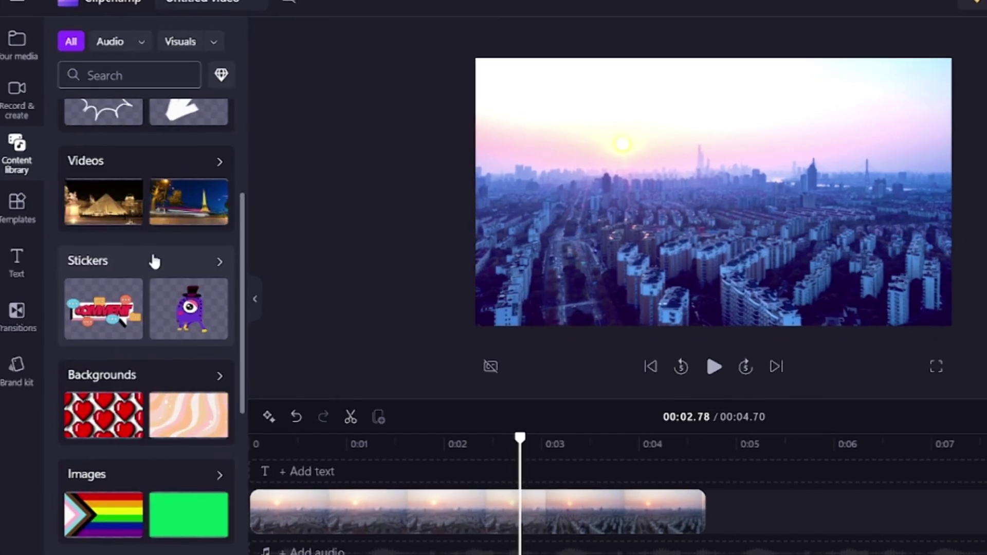
pyautogui.click(154, 262)
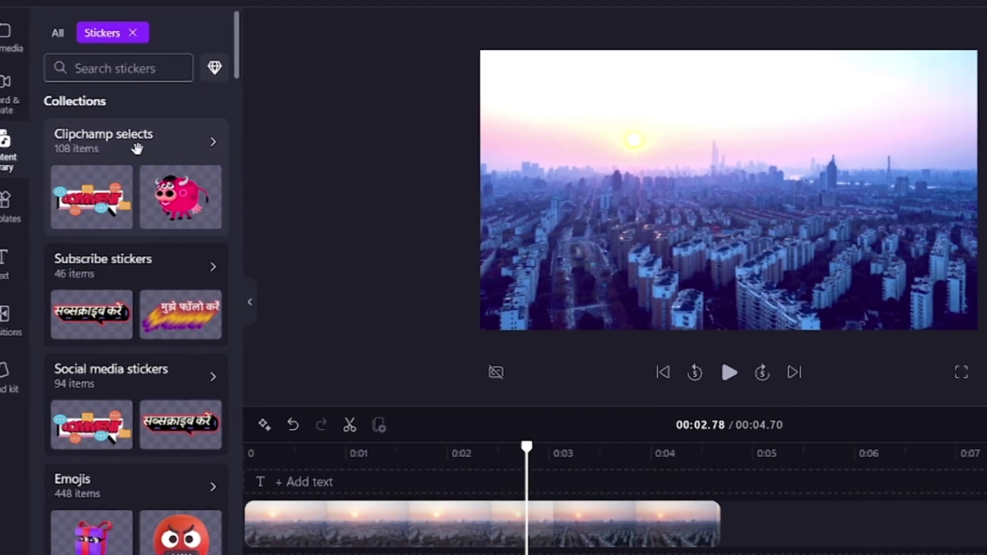
pyautogui.scroll(-2, 108, 380)
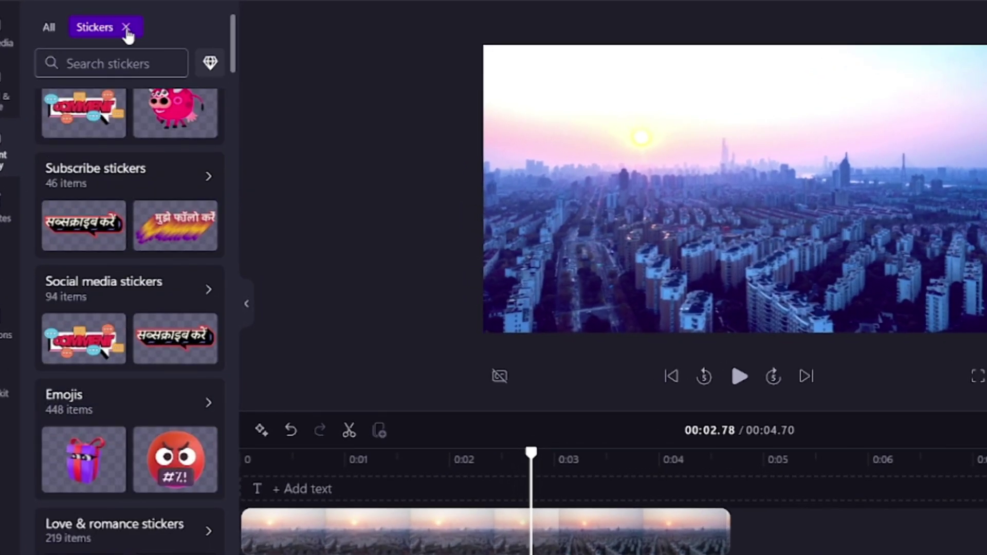
pyautogui.click(127, 28)
pyautogui.scroll(-5, 152, 407)
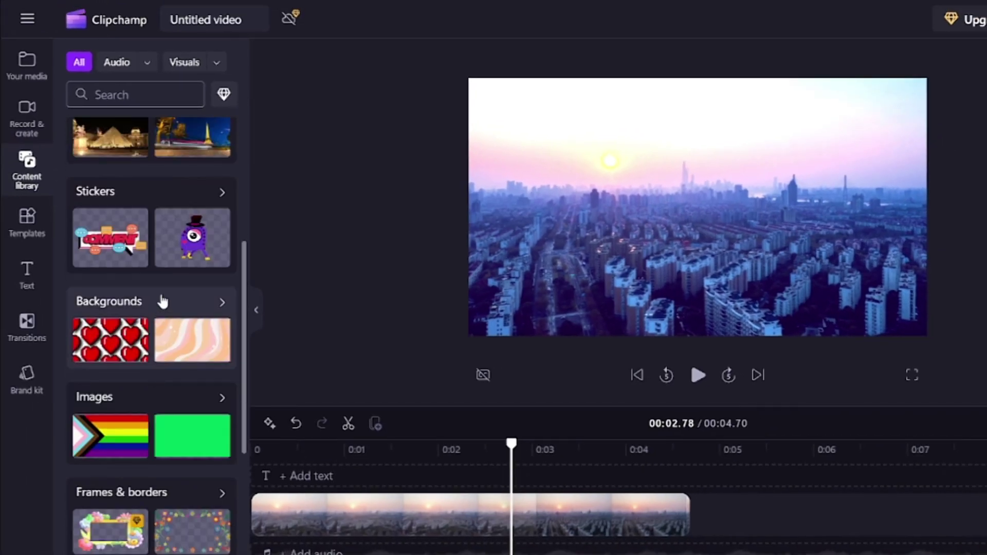
pyautogui.click(159, 292)
pyautogui.scroll(-12, 175, 320)
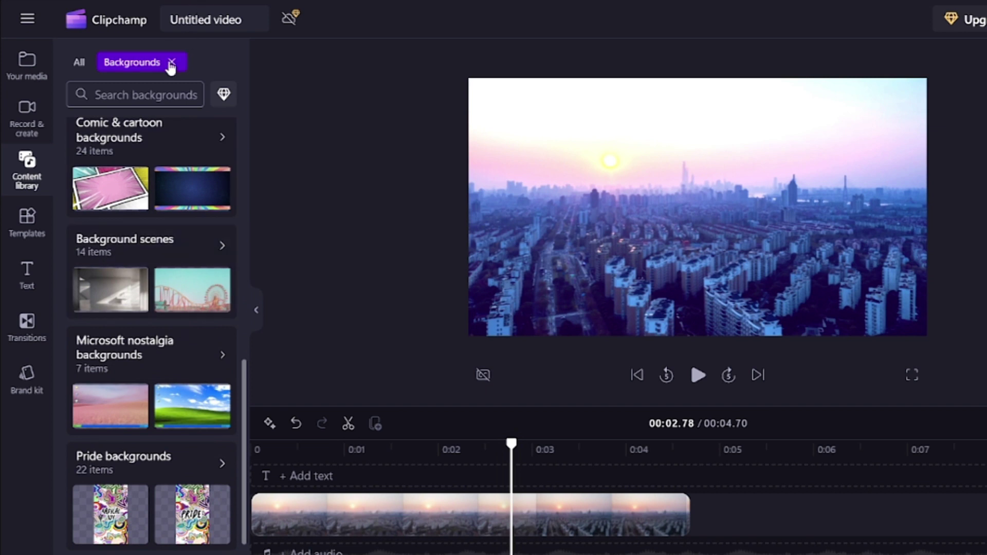
pyautogui.click(171, 62)
pyautogui.scroll(-10, 139, 300)
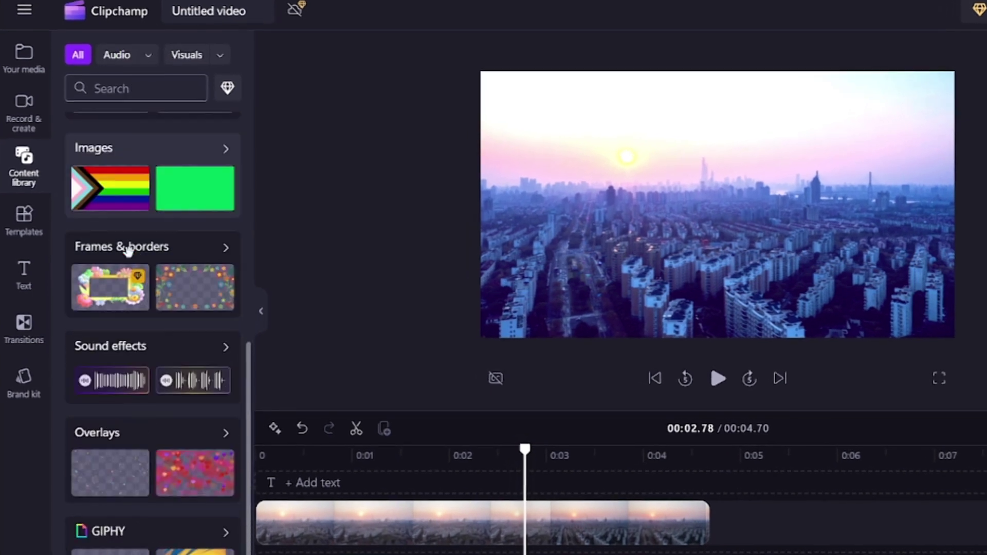
pyautogui.click(154, 434)
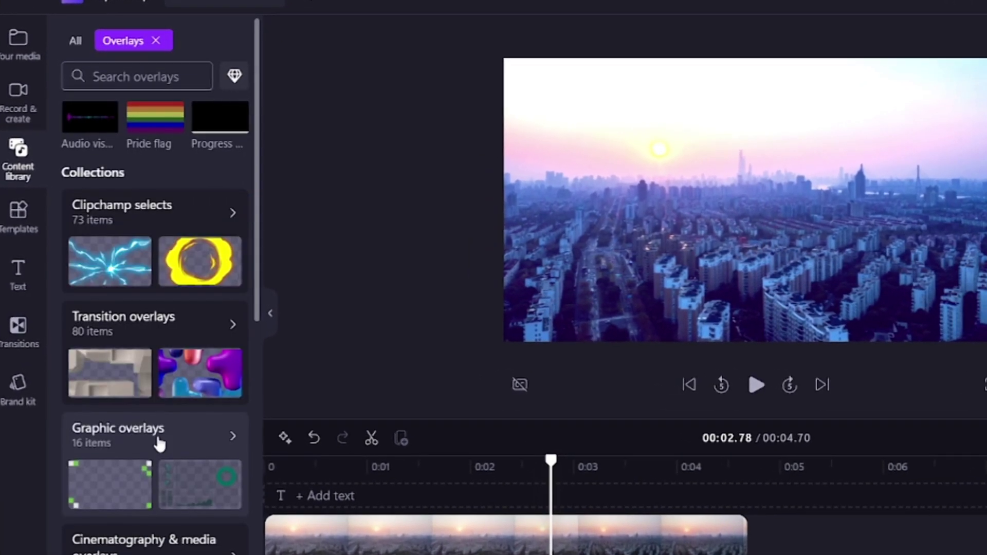
pyautogui.scroll(-8, 172, 380)
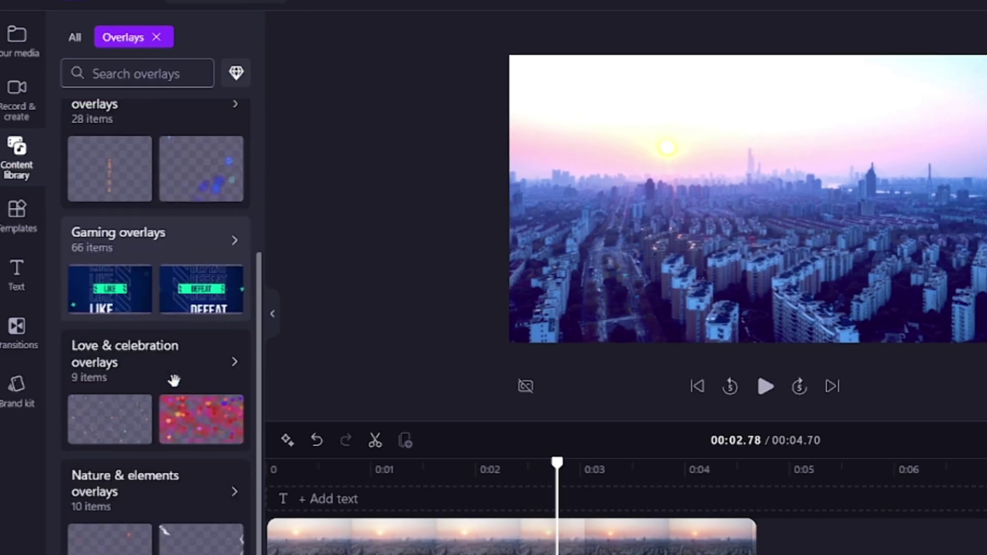
pyautogui.scroll(-2, 177, 389)
pyautogui.click(177, 386)
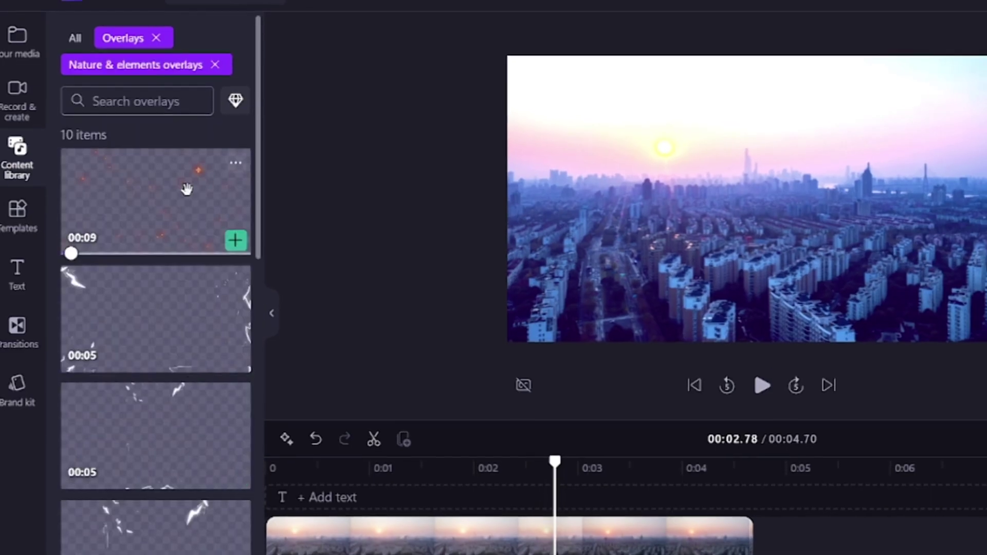
pyautogui.moveTo(172, 198); pyautogui.dragTo(301, 491)
pyautogui.click(668, 365)
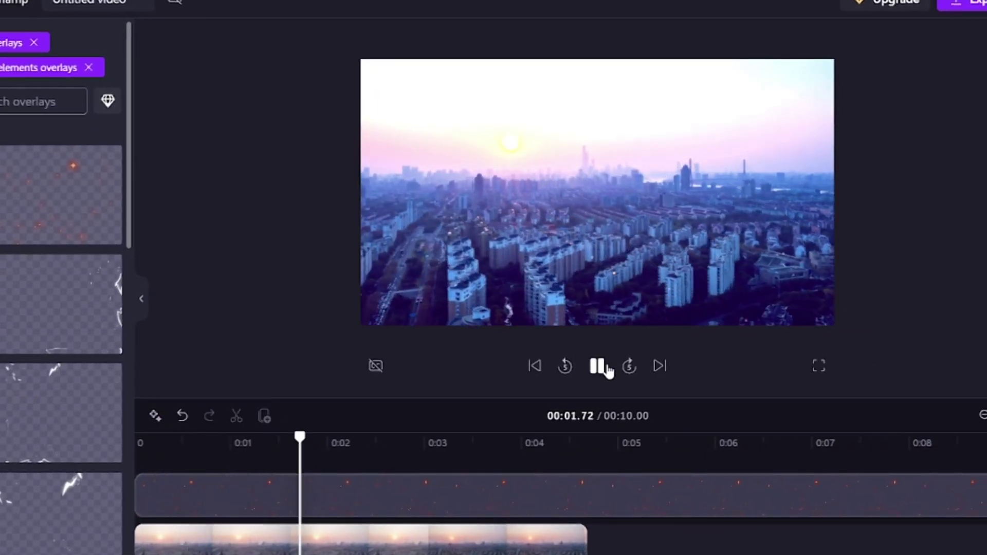
pyautogui.rightClick(186, 506)
pyautogui.click(241, 403)
# - Clear the Overlays filter and browse, then clear, the GIPHY collection
pyautogui.click(35, 46)
pyautogui.scroll(-5, 3, 384)
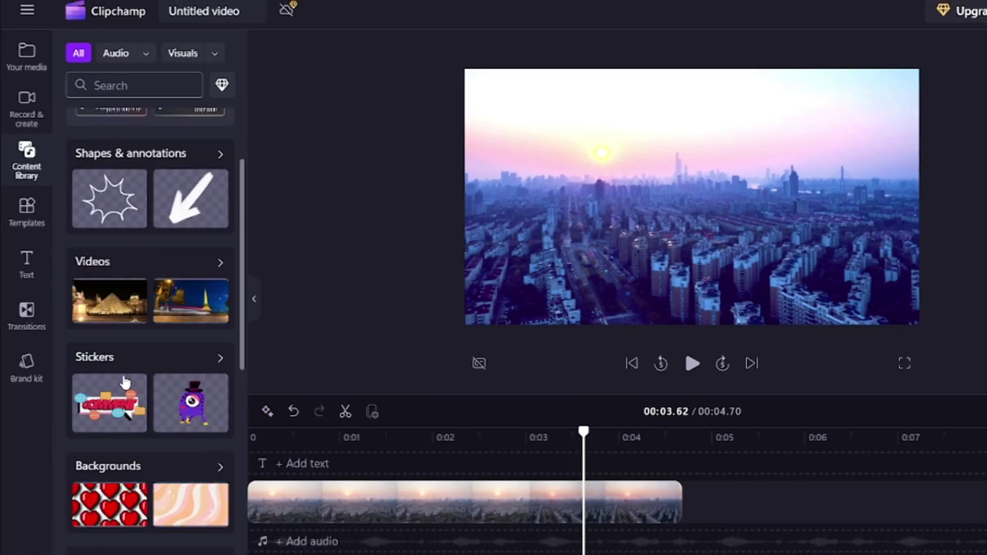
pyautogui.scroll(-8, 125, 381)
pyautogui.click(124, 450)
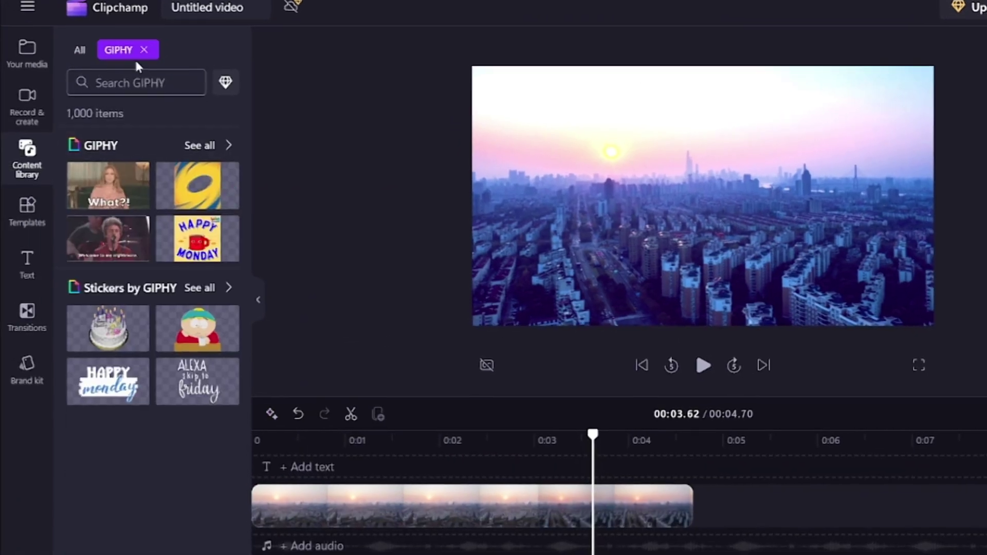
pyautogui.click(145, 51)
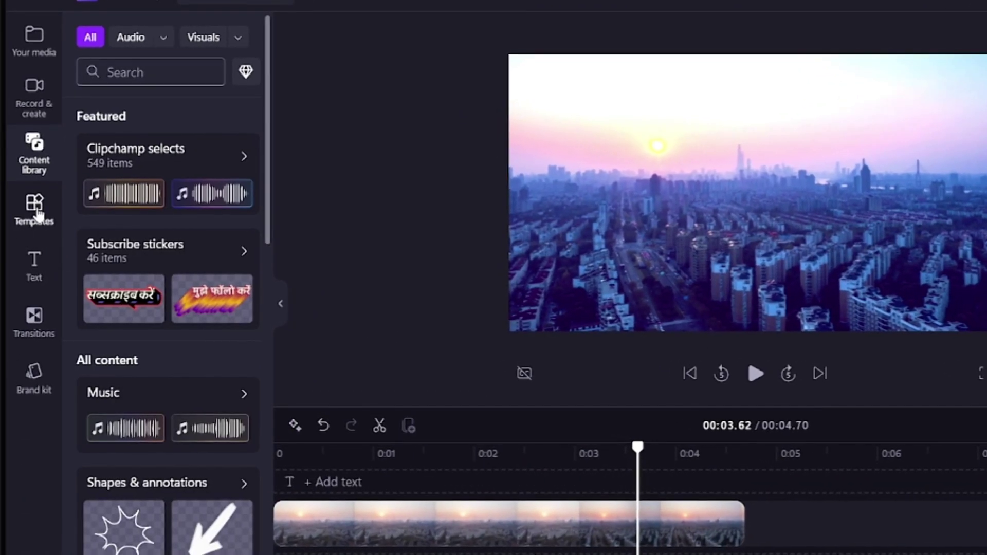
# - Show the YouTube category of video templates
pyautogui.click(36, 211)
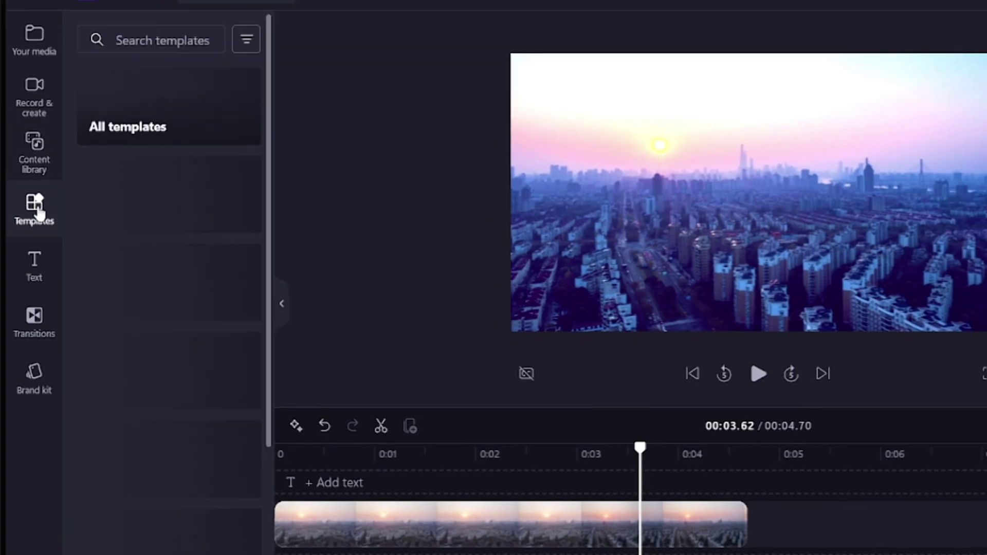
pyautogui.scroll(-3, 181, 470)
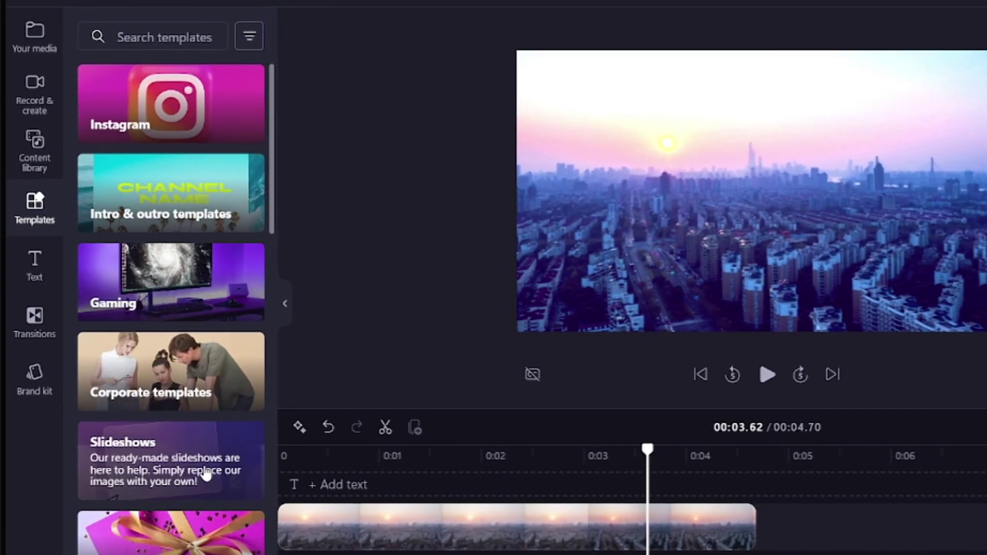
pyautogui.scroll(-3, 206, 474)
pyautogui.scroll(5, 260, 504)
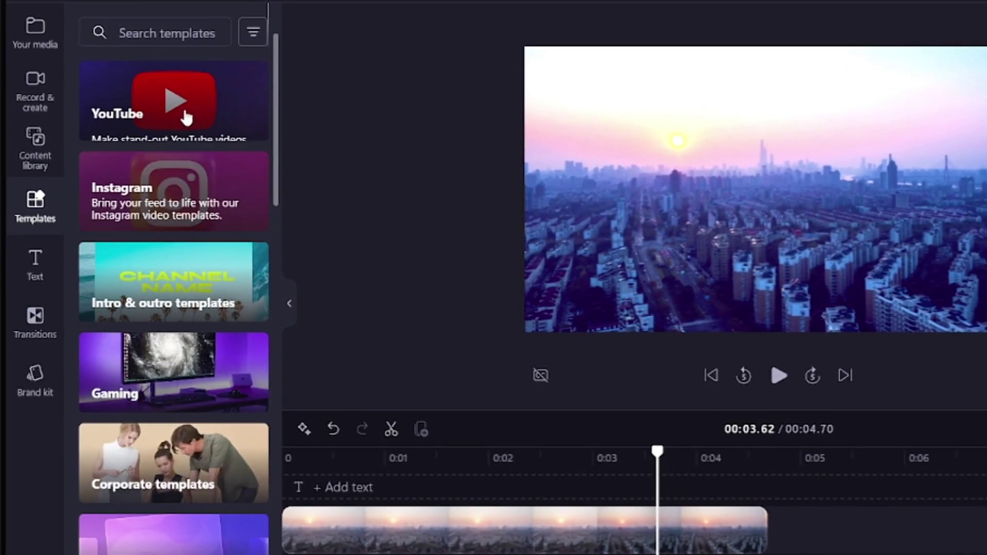
pyautogui.click(186, 118)
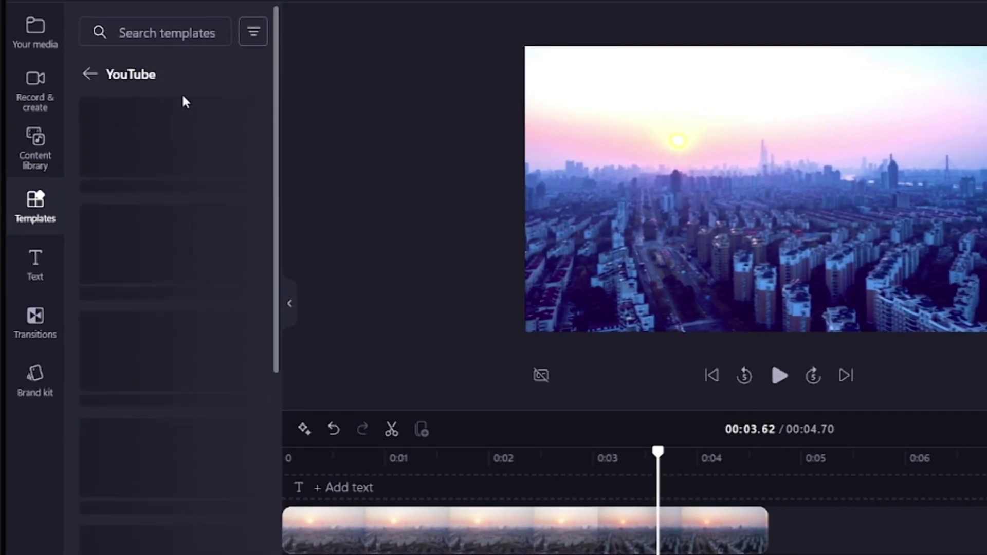
pyautogui.scroll(-6, 151, 263)
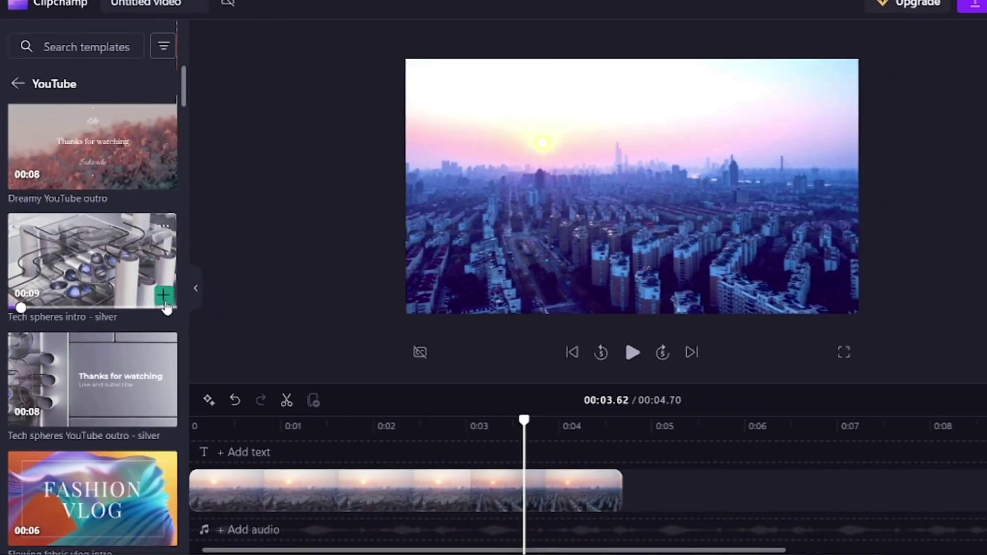
# - Add the Tech spheres intro template, preview it, edit its text, then select all clips
pyautogui.click(253, 311)
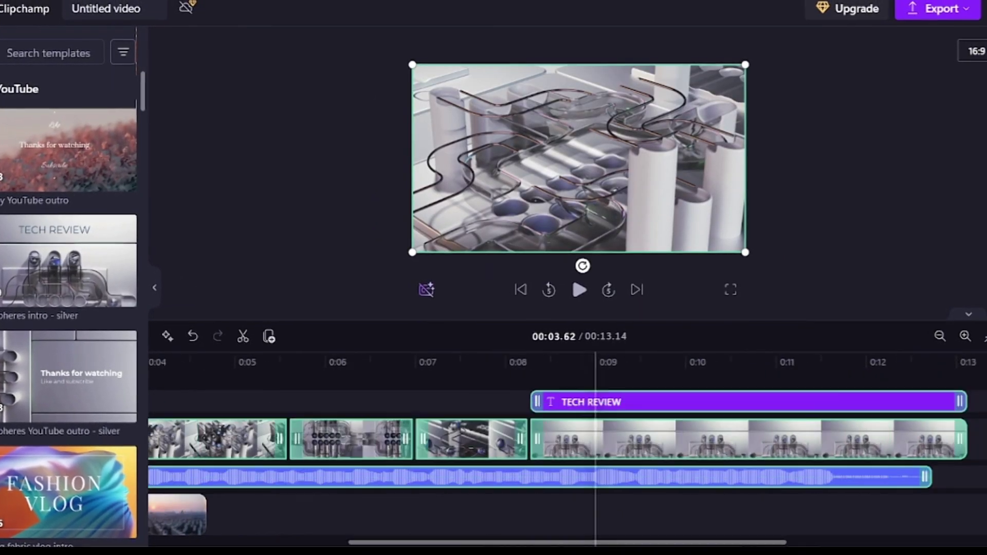
pyautogui.click(155, 360)
pyautogui.click(579, 288)
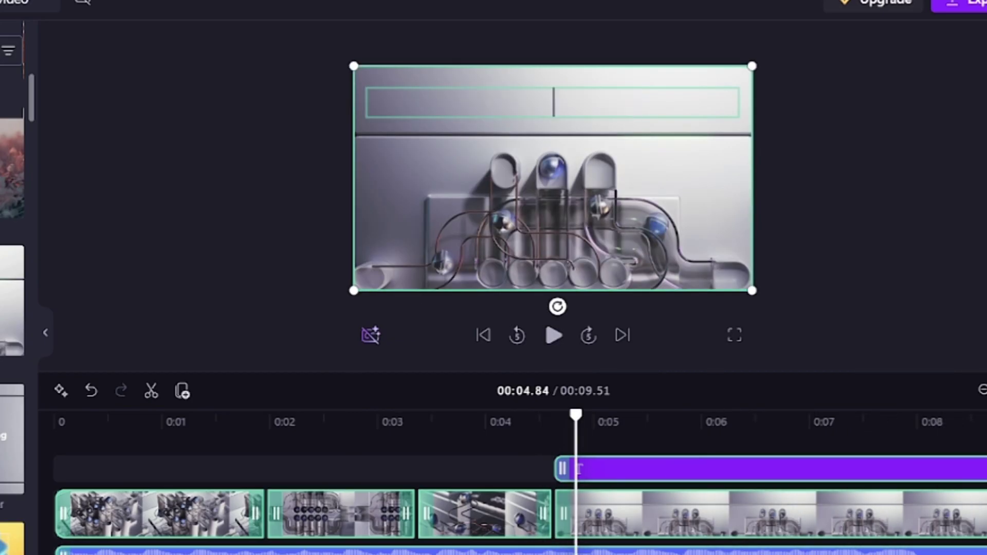
pyautogui.write('your text')
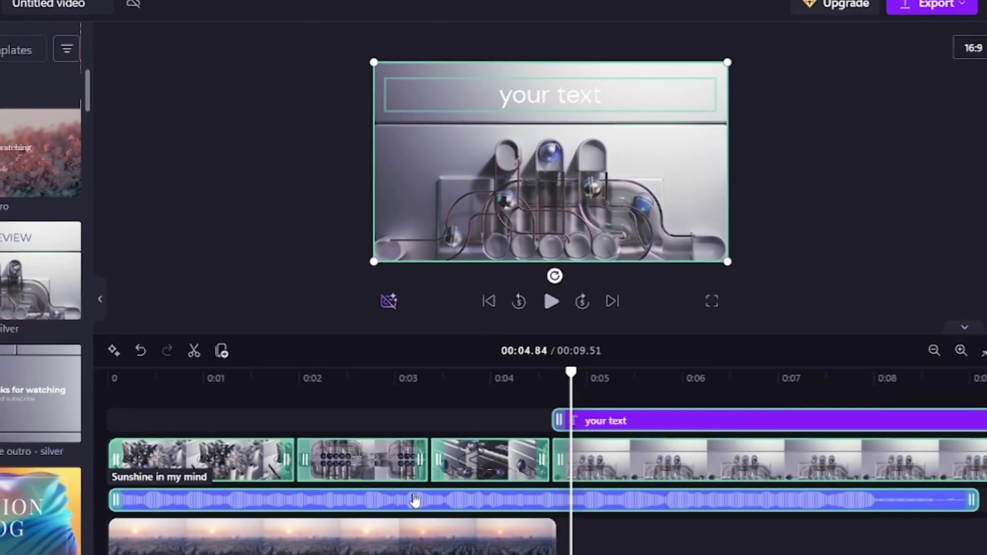
pyautogui.click(567, 534)
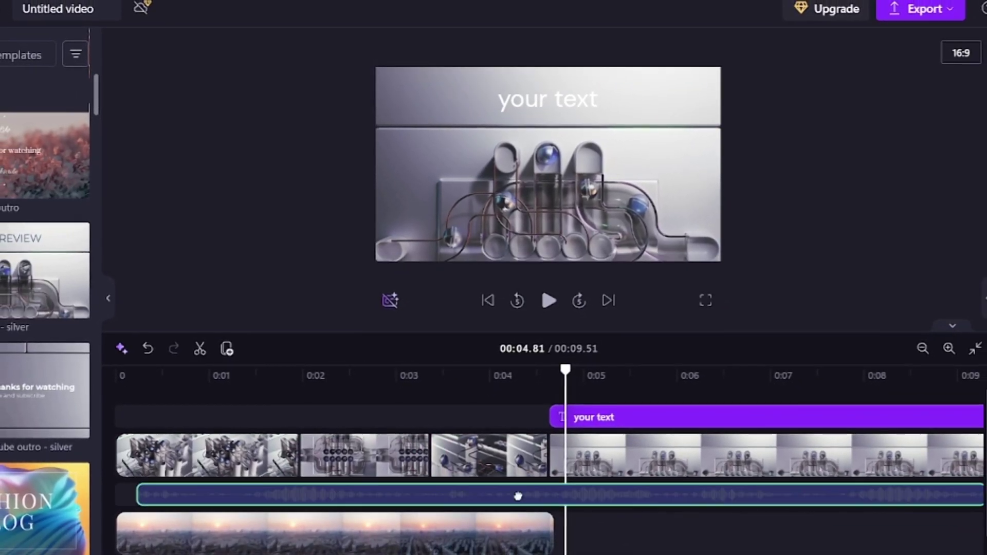
pyautogui.hotkey('ctrl', 'a')
# - Delete the template clips and add a plain text clip at the timeline start
pyautogui.click(408, 270)
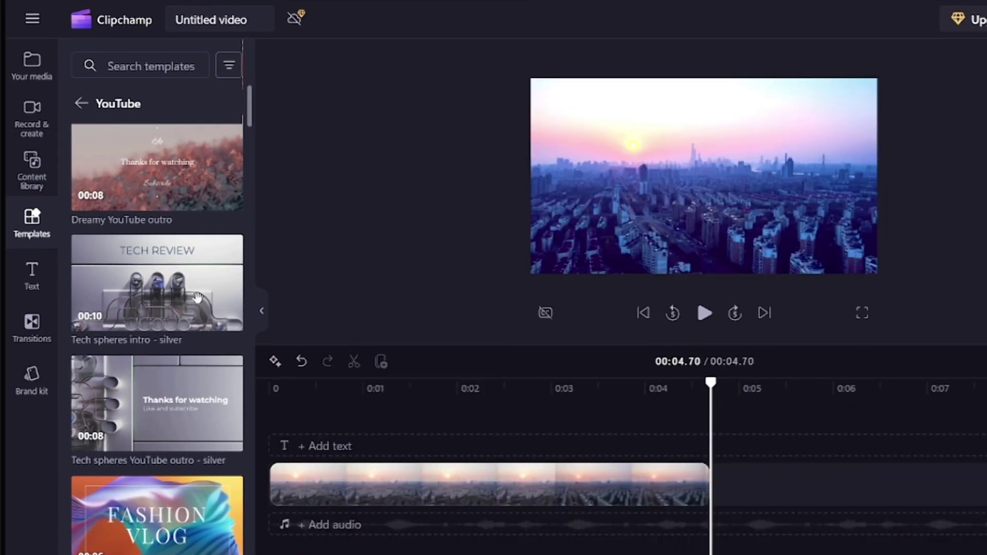
pyautogui.click(82, 105)
pyautogui.click(33, 277)
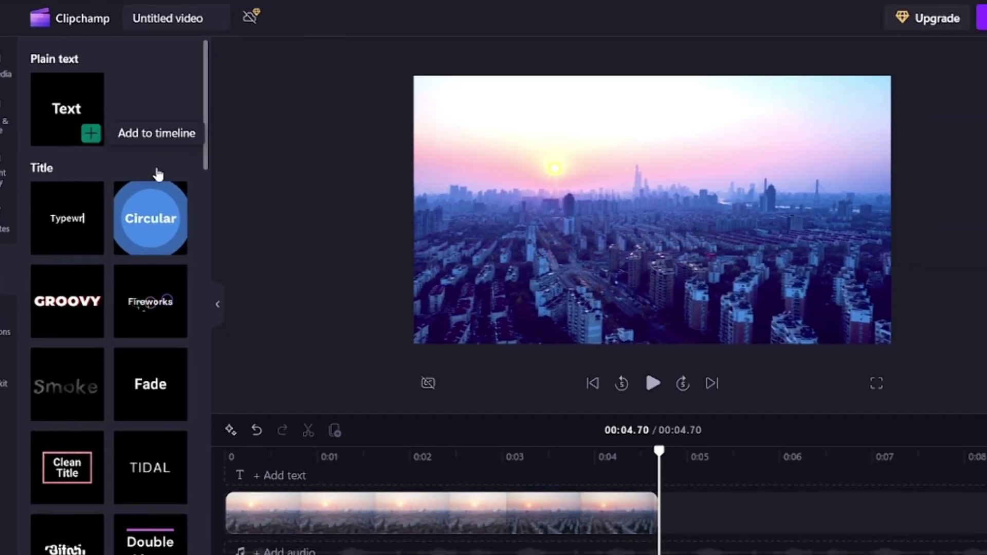
pyautogui.click(128, 145)
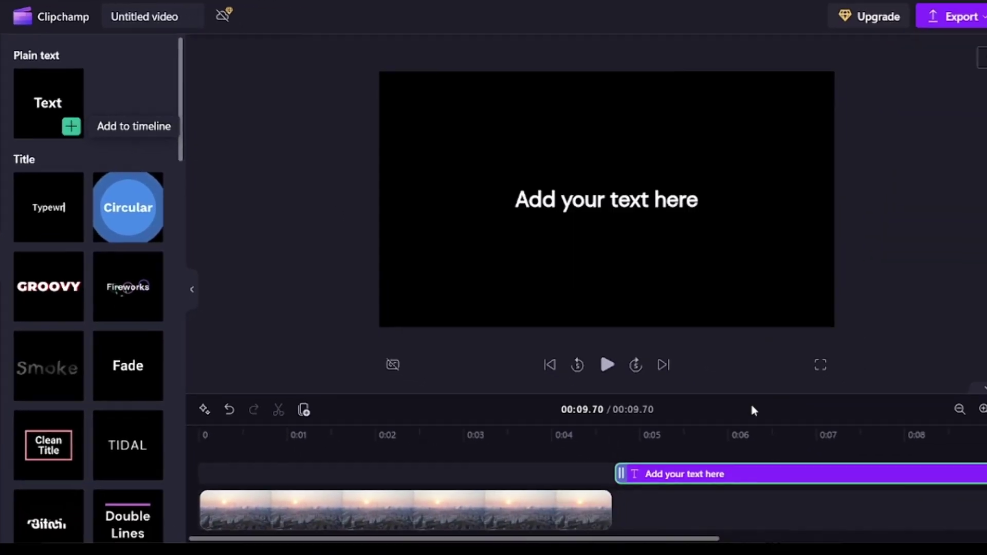
pyautogui.moveTo(645, 456); pyautogui.dragTo(243, 465)
pyautogui.click(427, 425)
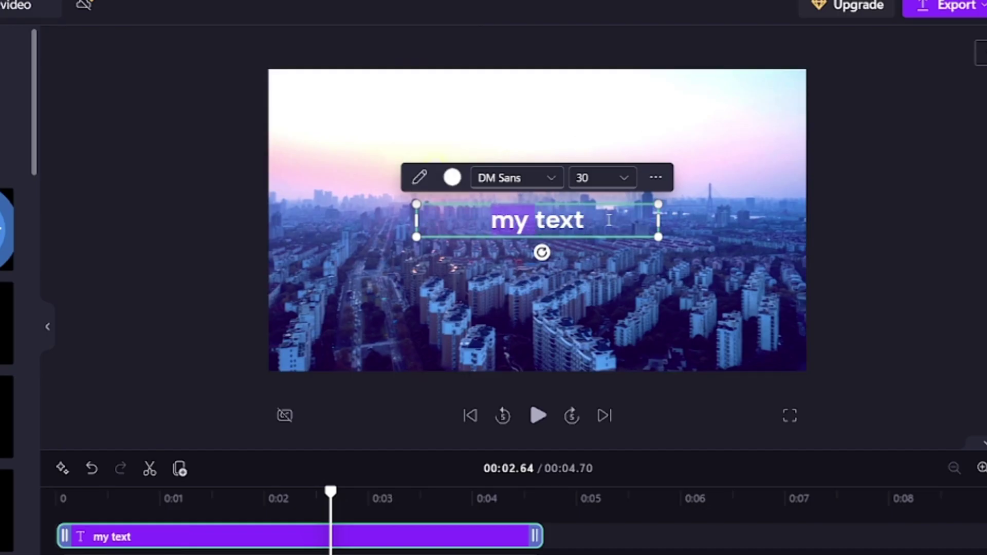
# - Make the text yellow in the Ultra font at size 40
pyautogui.click(452, 177)
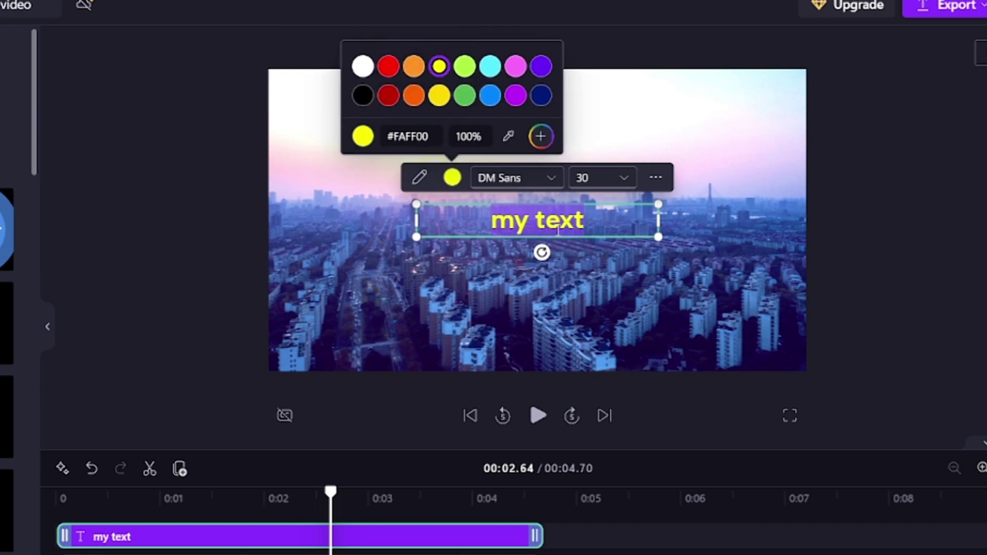
pyautogui.click(570, 244)
pyautogui.write('Bowlby One')
pyautogui.click(517, 177)
pyautogui.scroll(5, 545, 282)
pyautogui.click(530, 286)
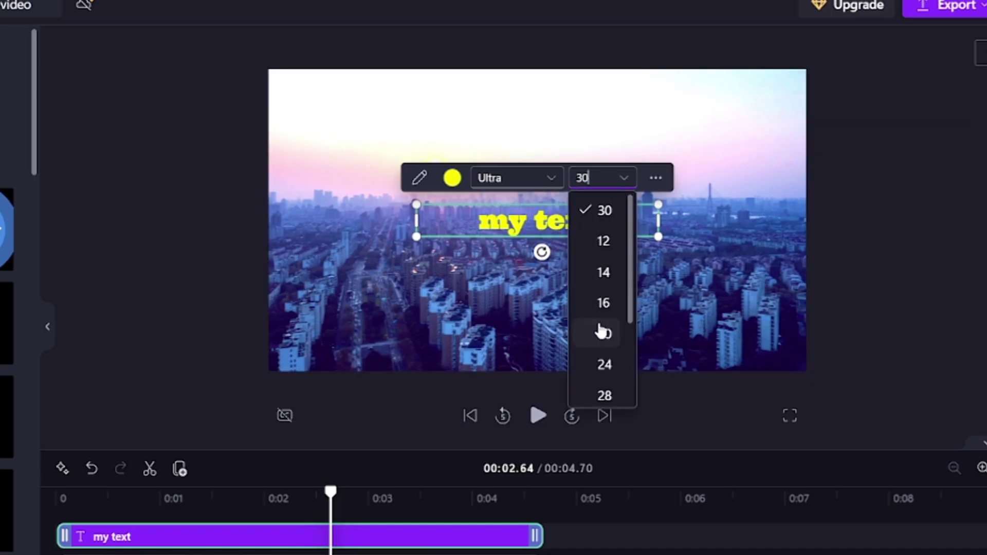
pyautogui.click(606, 329)
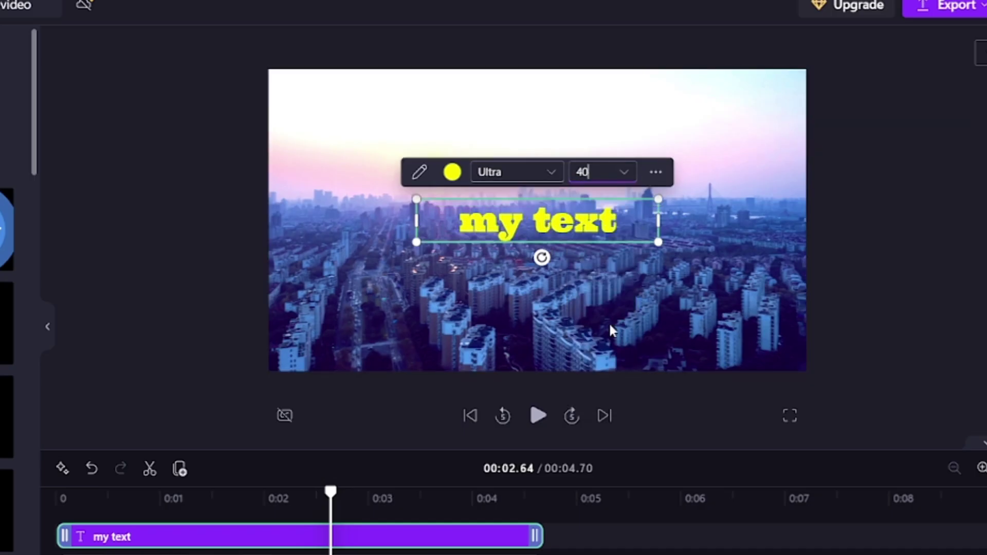
# - Apply Bold and Italic to the title from the extra formatting options
pyautogui.click(656, 175)
pyautogui.click(666, 208)
pyautogui.click(656, 172)
pyautogui.click(675, 219)
pyautogui.click(656, 172)
pyautogui.click(678, 236)
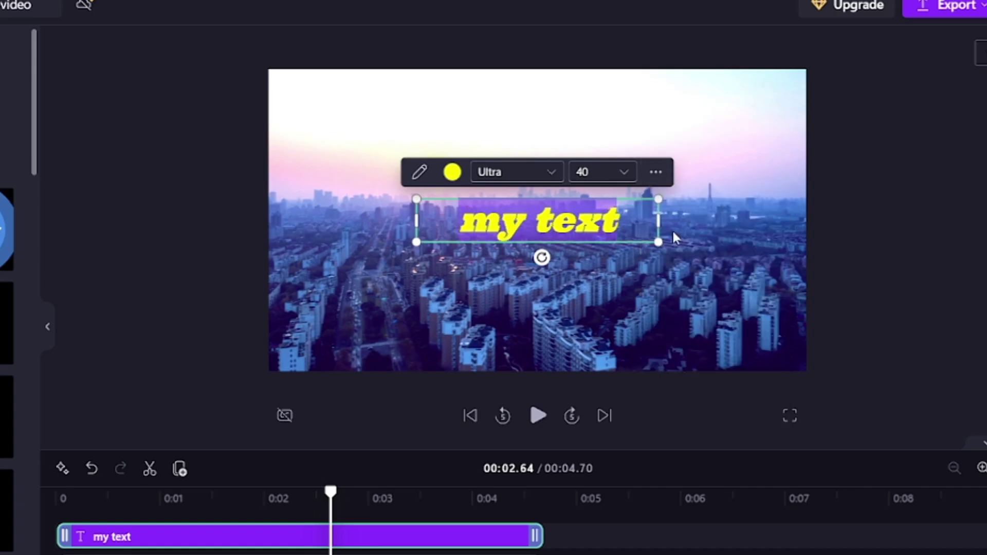
pyautogui.click(656, 173)
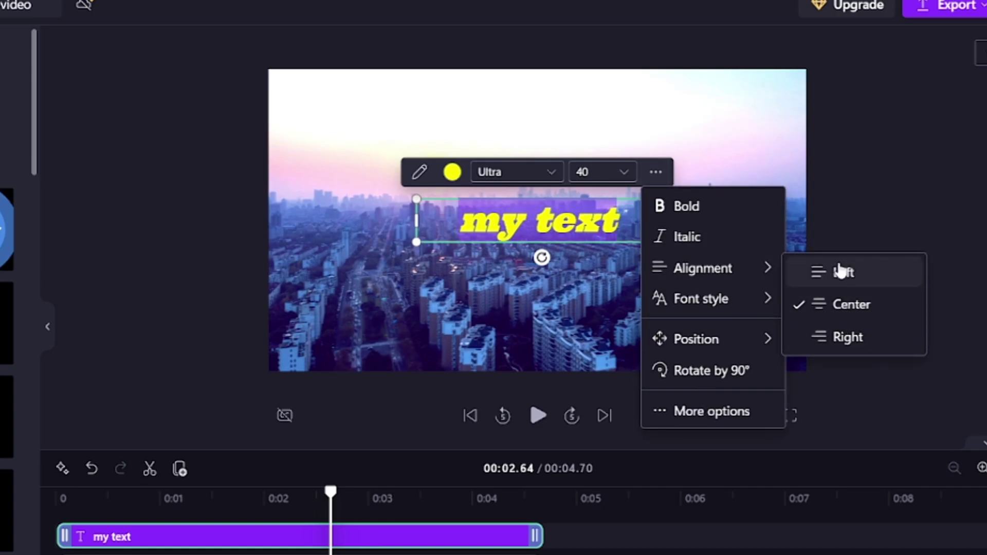
# - Rotate the my text title so it slants upward across the skyline
pyautogui.moveTo(729, 337)
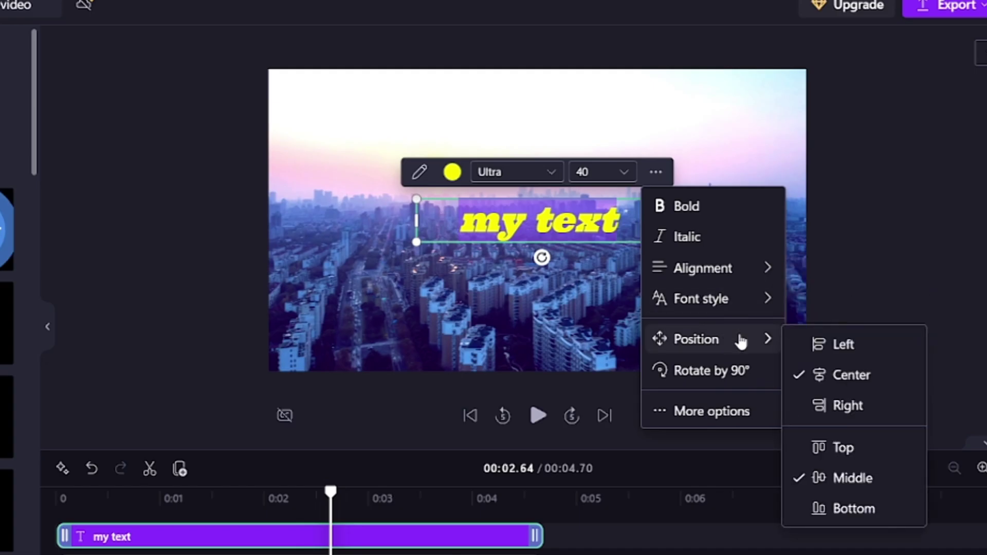
pyautogui.moveTo(544, 257); pyautogui.dragTo(591, 262)
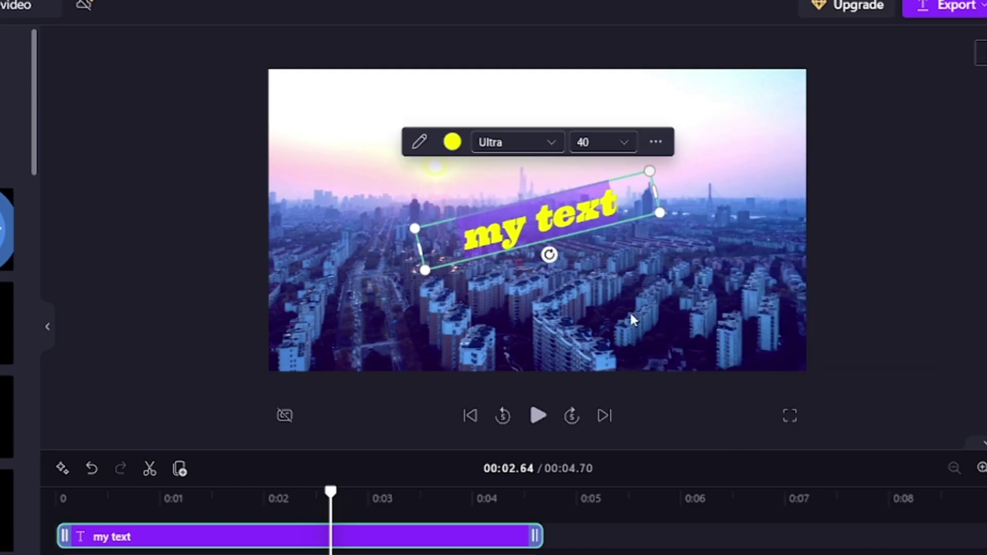
pyautogui.click(655, 142)
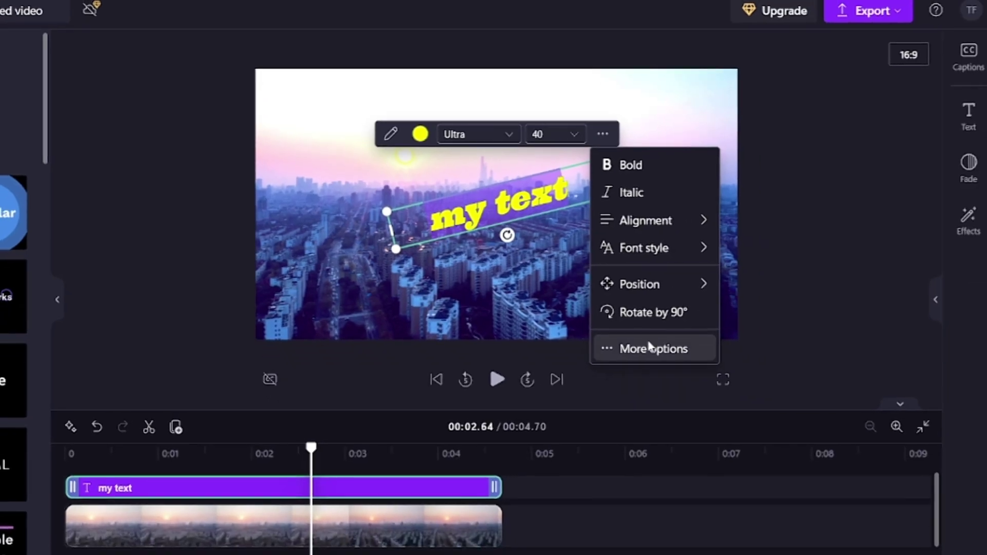
# - Expand the title's advanced text settings and set a white outline colour
pyautogui.click(681, 376)
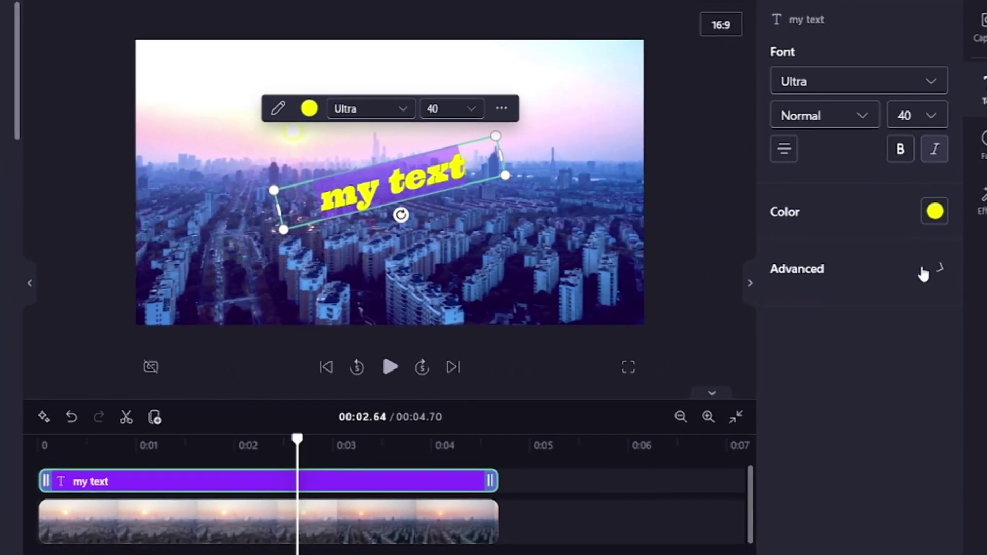
pyautogui.click(924, 274)
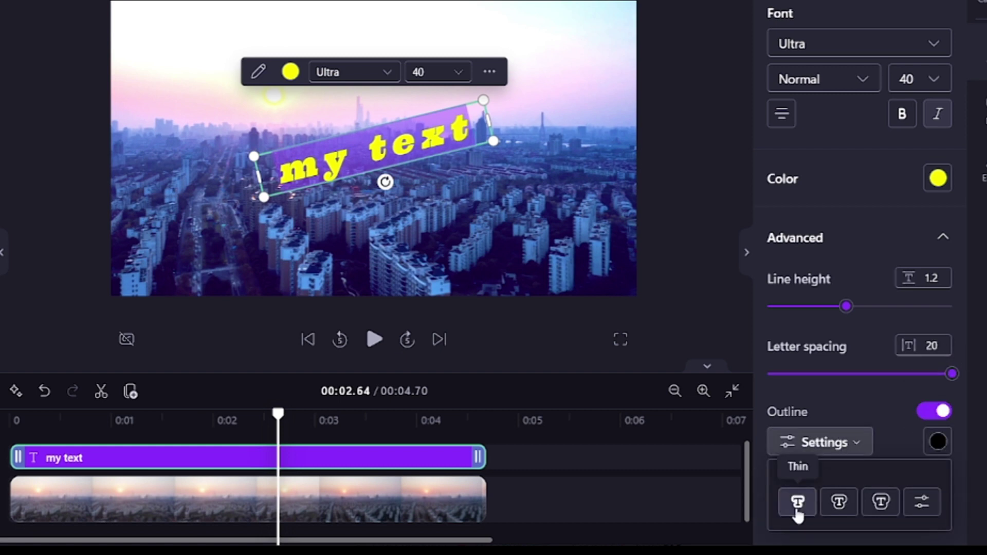
pyautogui.click(938, 443)
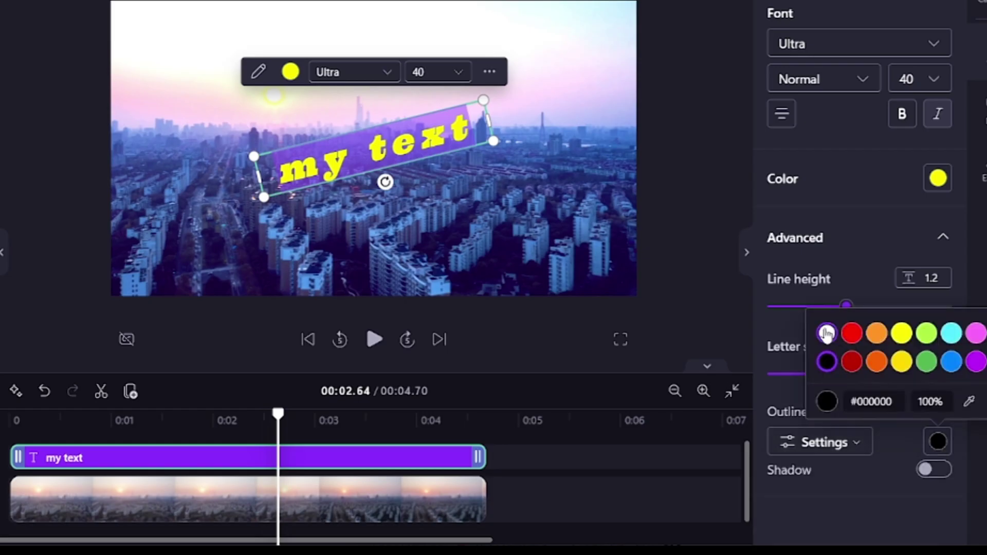
pyautogui.click(895, 452)
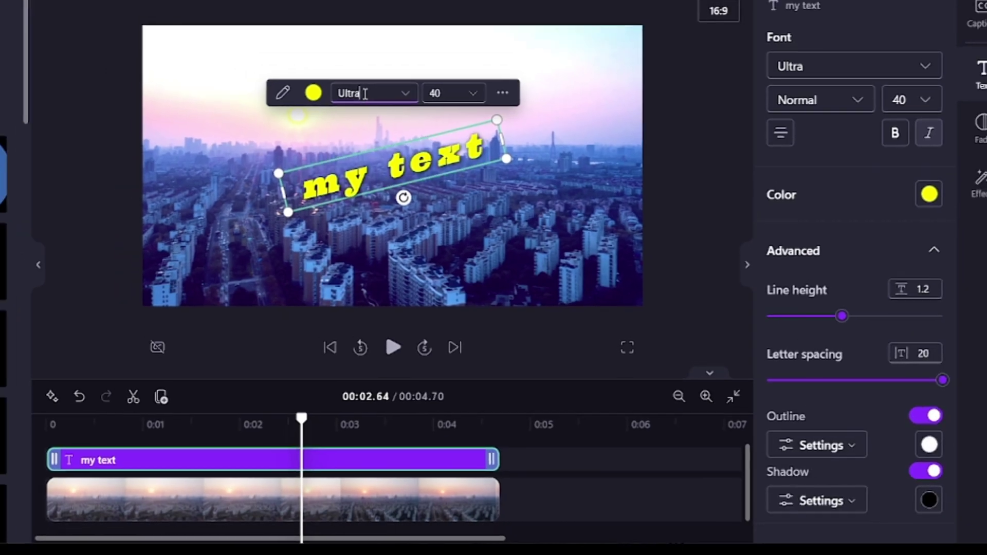
# - Switch the title font to Rakkas
pyautogui.click(340, 71)
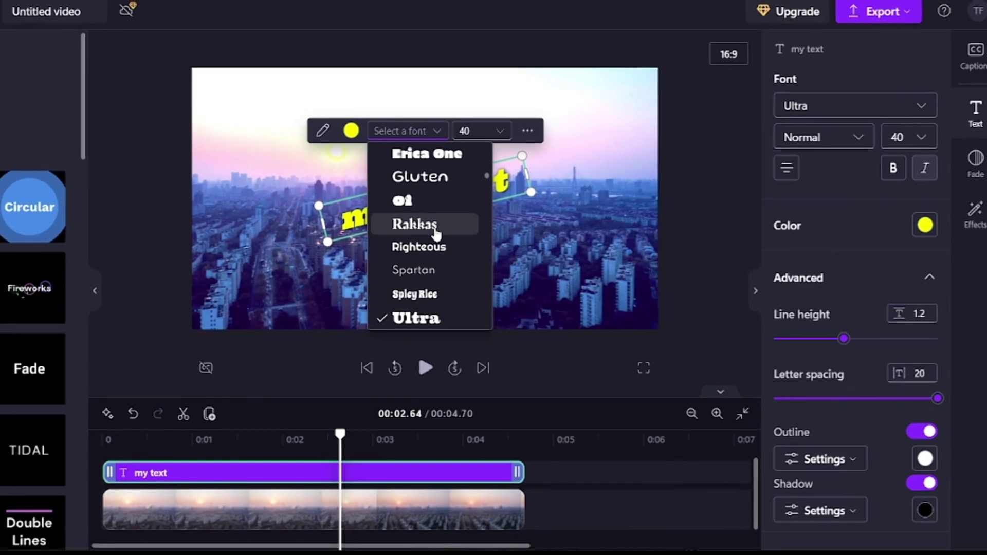
pyautogui.click(360, 178)
pyautogui.click(559, 386)
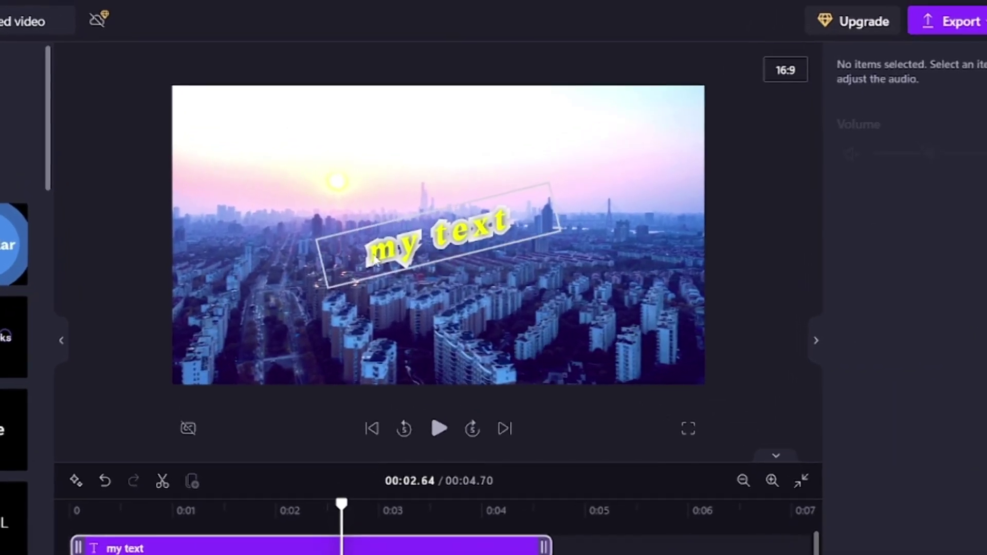
pyautogui.click(372, 230)
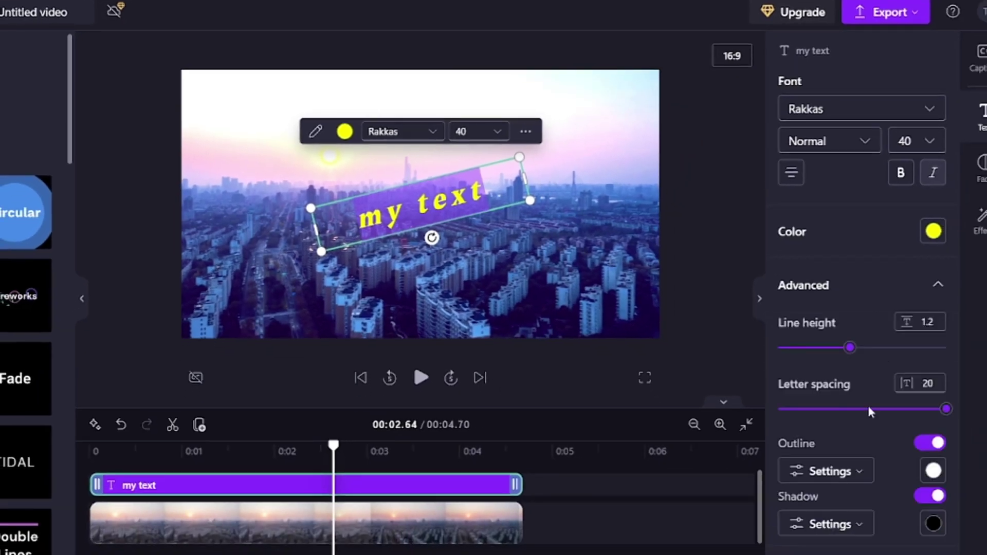
# - Turn off the outline and raise the shadow blur from 5 to 10
pyautogui.click(930, 444)
pyautogui.click(828, 525)
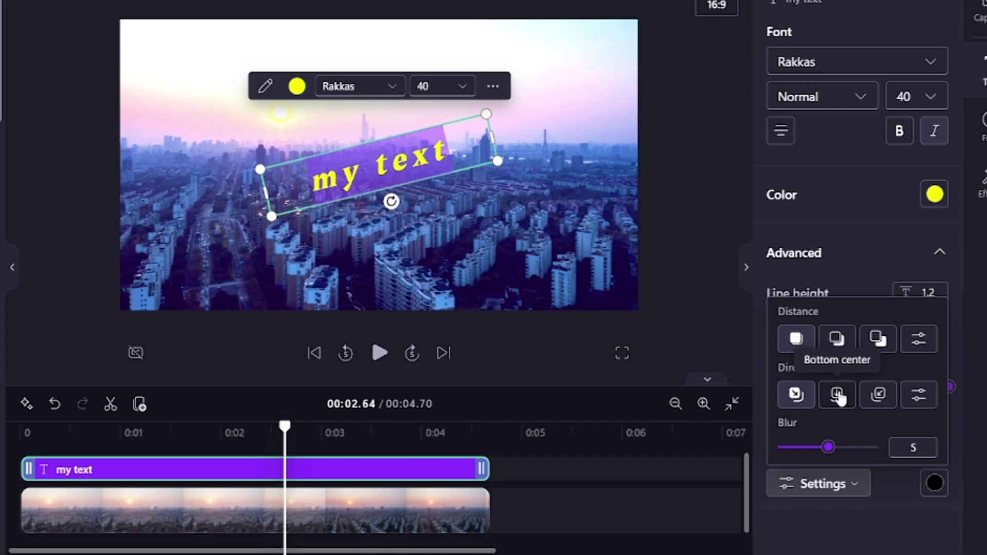
pyautogui.moveTo(828, 447); pyautogui.dragTo(869, 447)
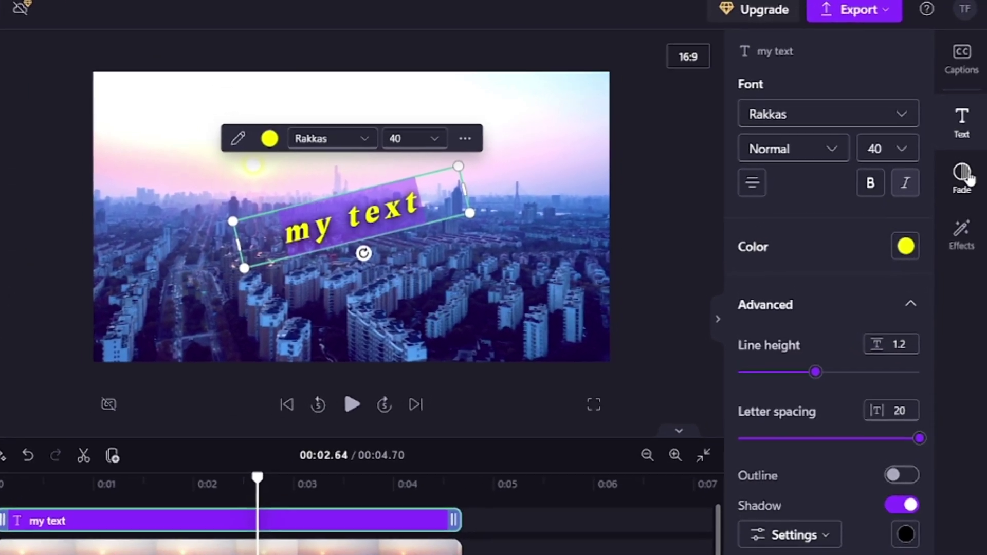
# - Give the title a 0.9-second fade-in and preview the result
pyautogui.click(983, 124)
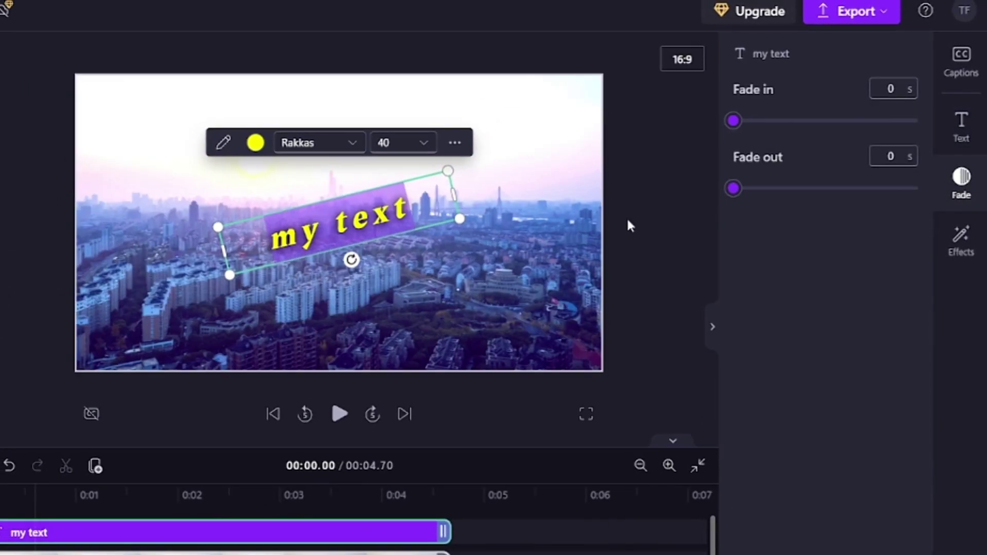
pyautogui.moveTo(728, 121); pyautogui.dragTo(814, 121)
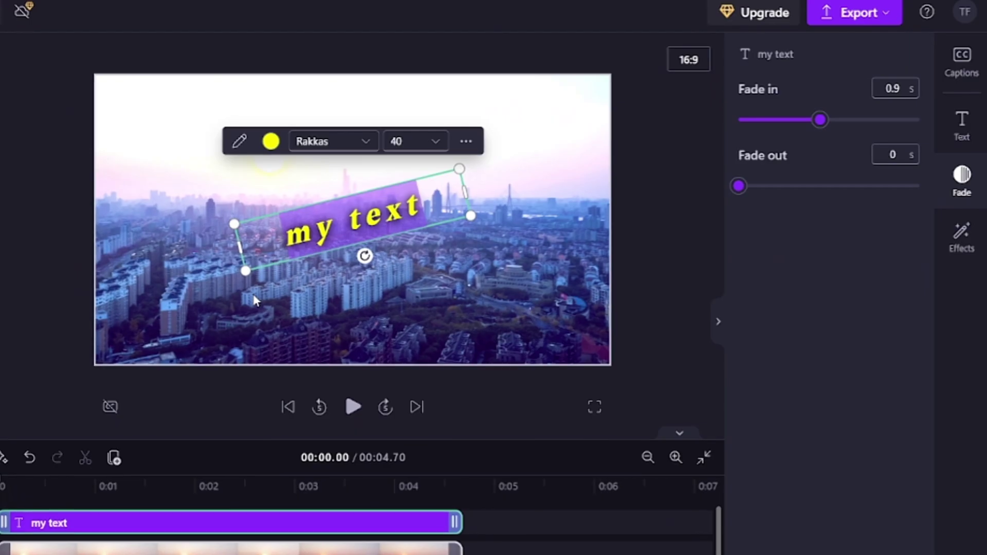
pyautogui.click(255, 301)
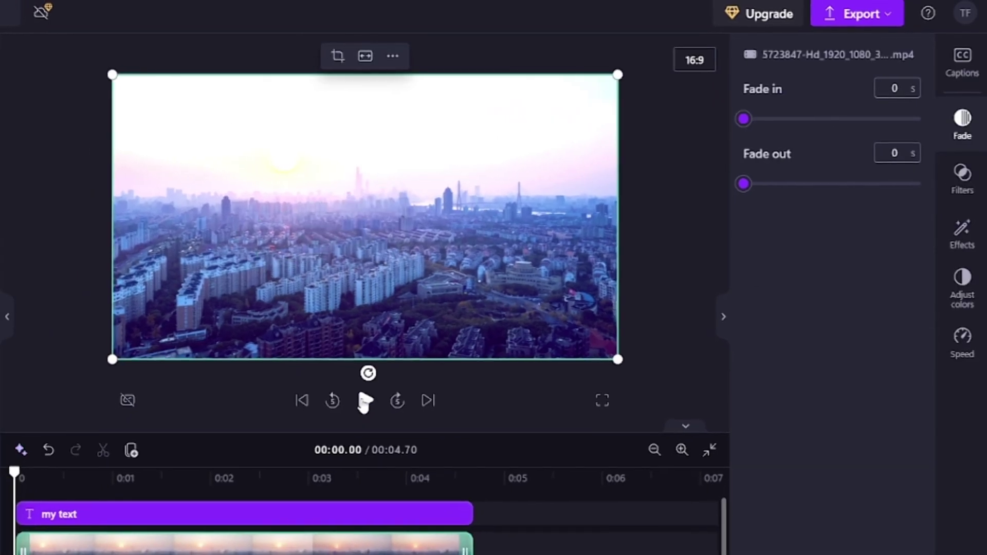
pyautogui.click(353, 407)
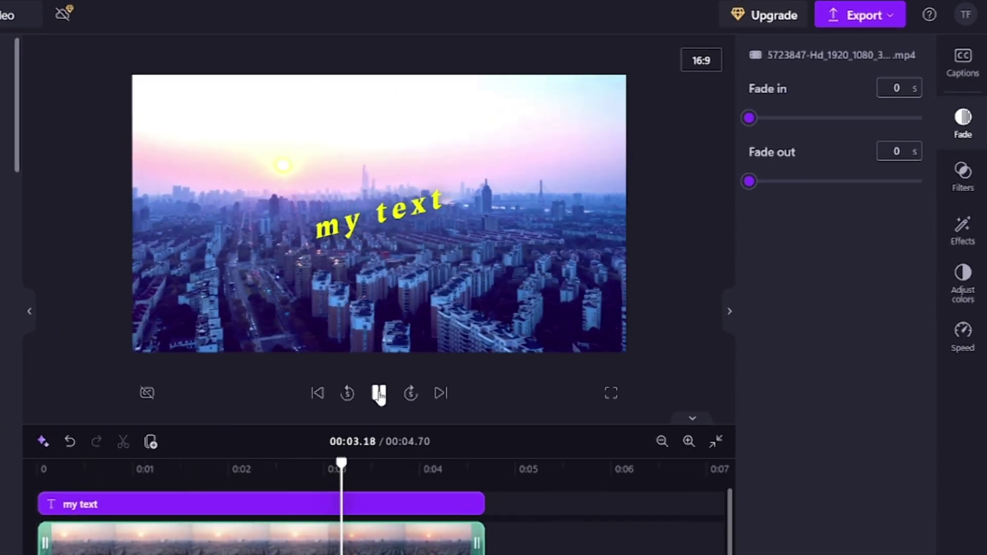
# - Apply the Diffusion effect to the my text title and preview it in playback
pyautogui.click(957, 229)
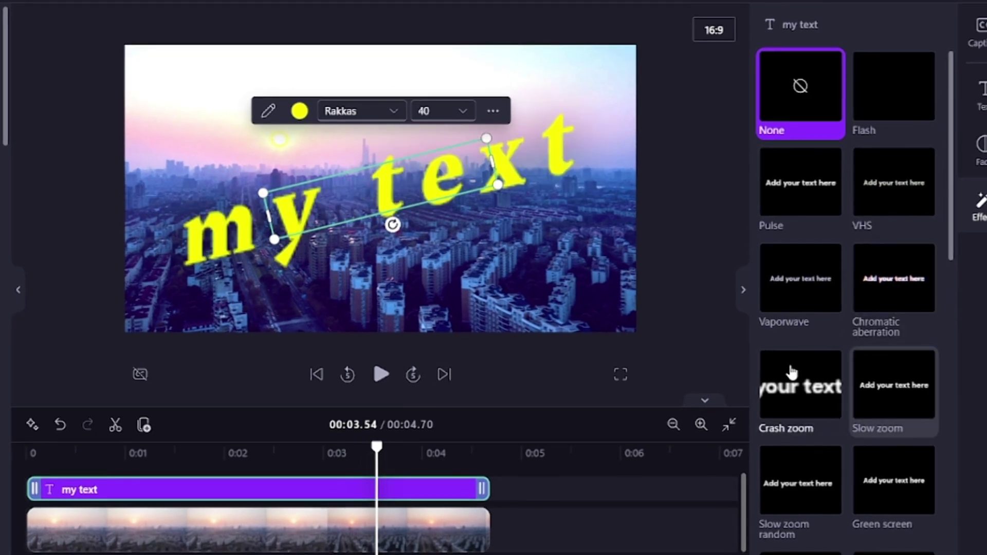
pyautogui.scroll(-15, 791, 370)
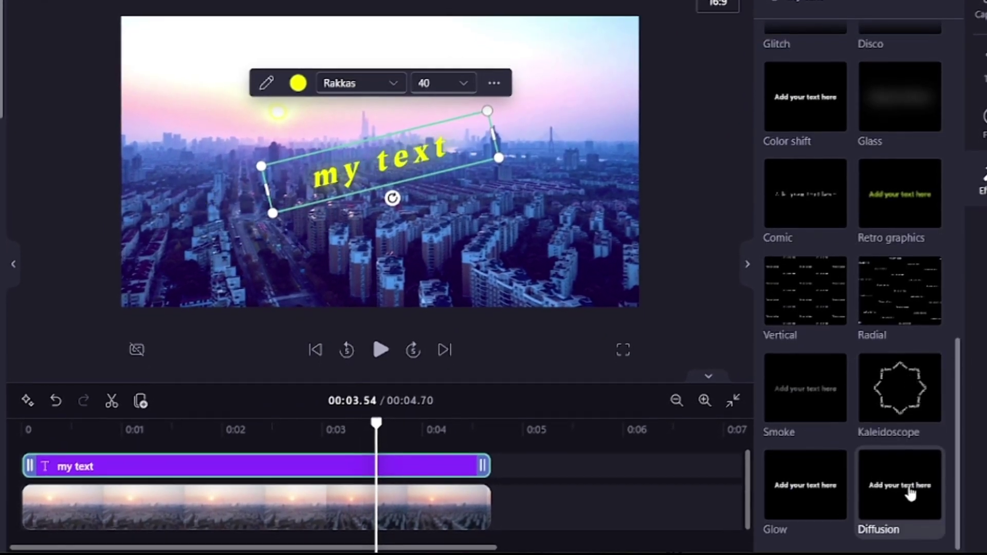
pyautogui.click(910, 493)
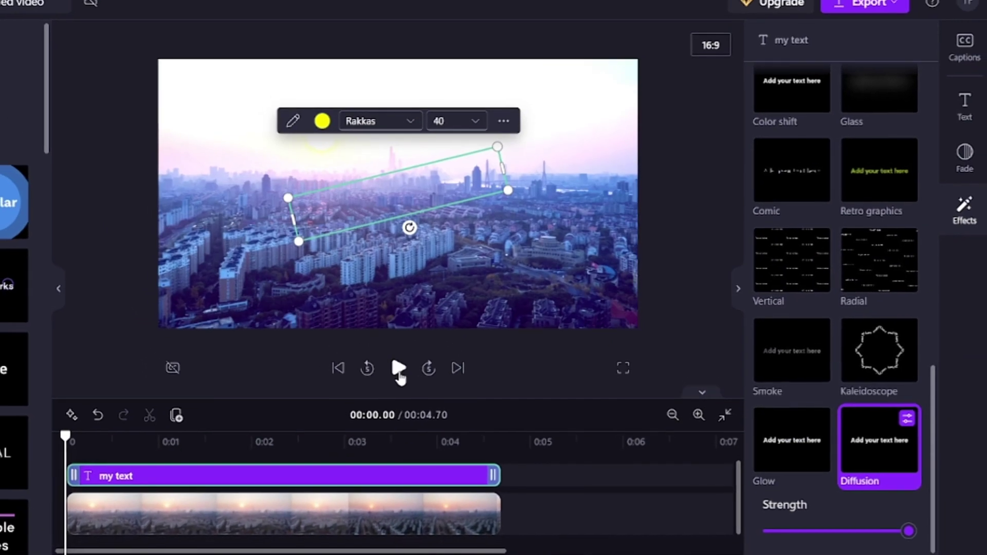
pyautogui.click(399, 374)
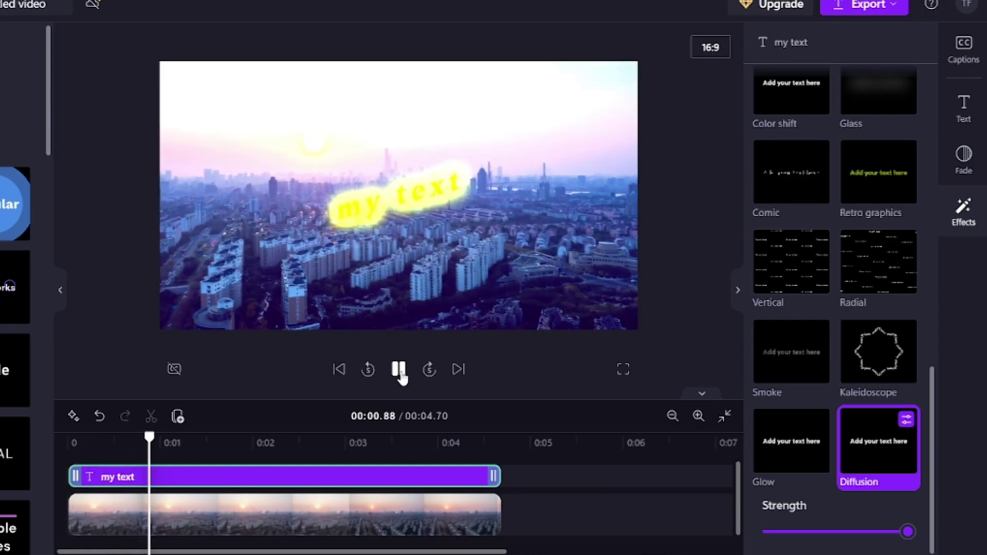
pyautogui.click(399, 369)
pyautogui.scroll(1, 879, 491)
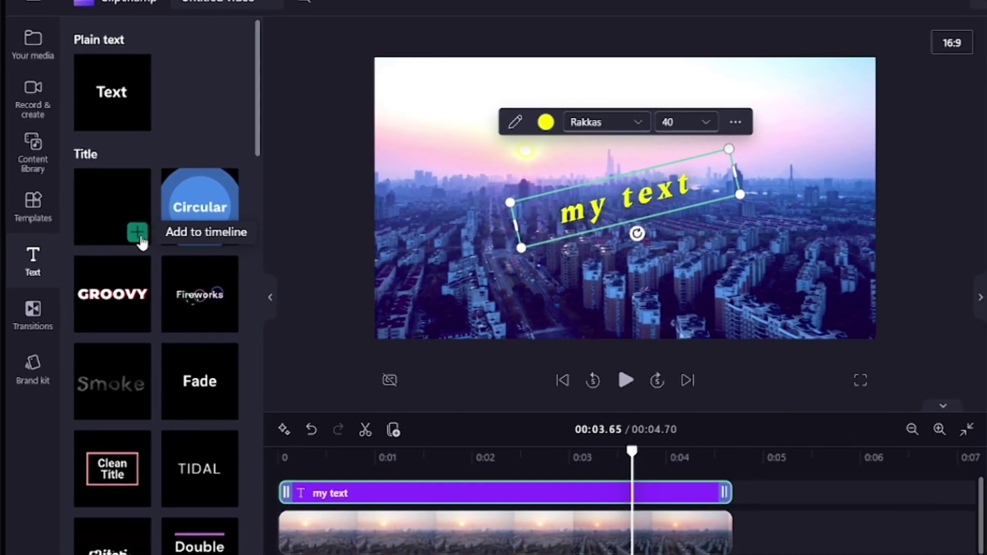
# - Add a Typewriter title at 0:00 and delete the old my text clip
pyautogui.click(137, 230)
pyautogui.moveTo(663, 485); pyautogui.dragTo(566, 489)
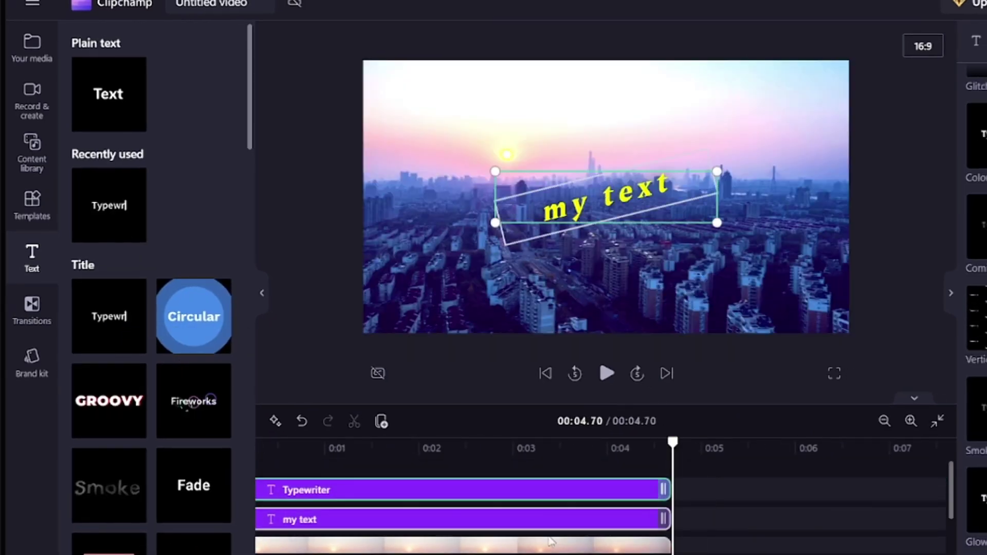
pyautogui.click(329, 421)
pyautogui.click(452, 489)
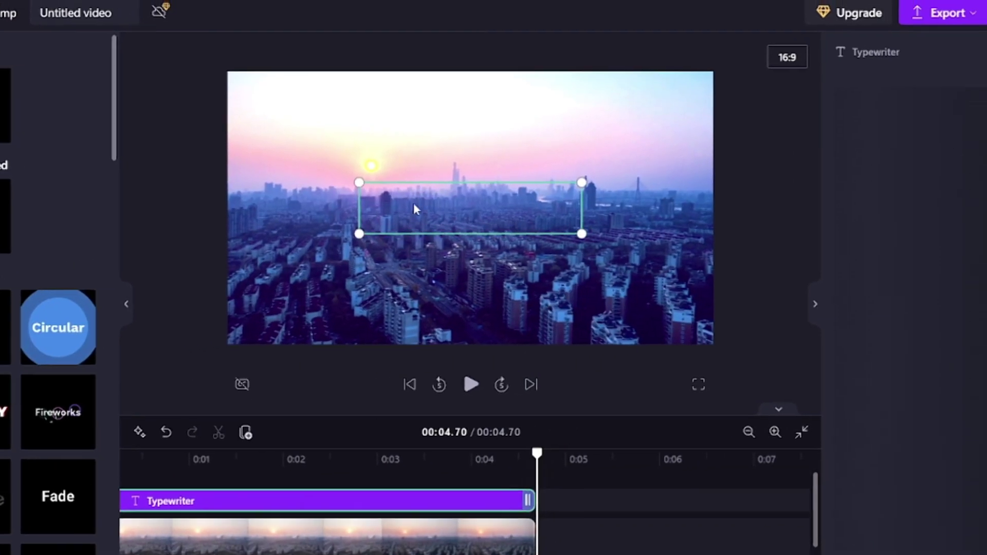
# - Set the Typewriter title to Anton, extend its text with 'Typewriter', and preview it
pyautogui.click(854, 180)
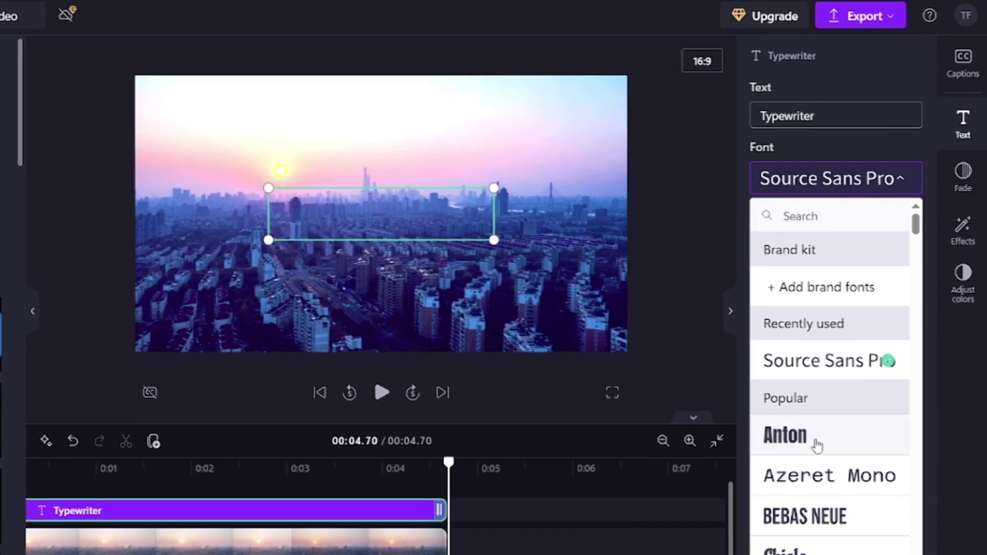
pyautogui.click(785, 433)
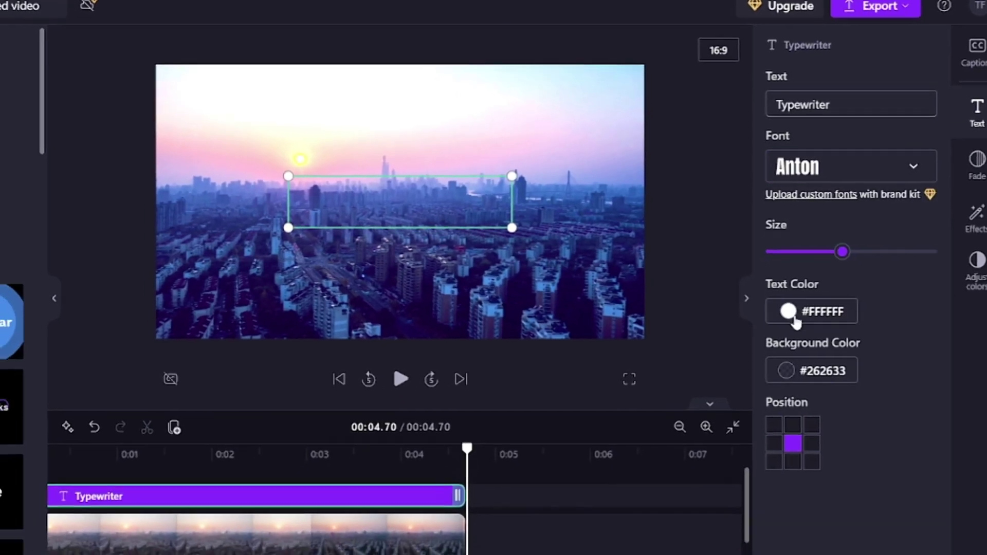
pyautogui.press('Home')
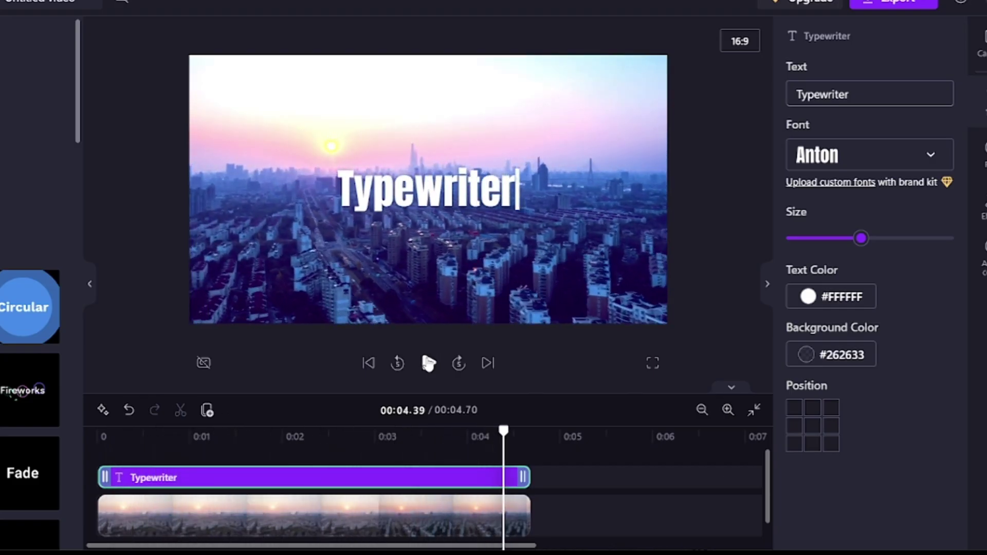
pyautogui.write('Typewriter')
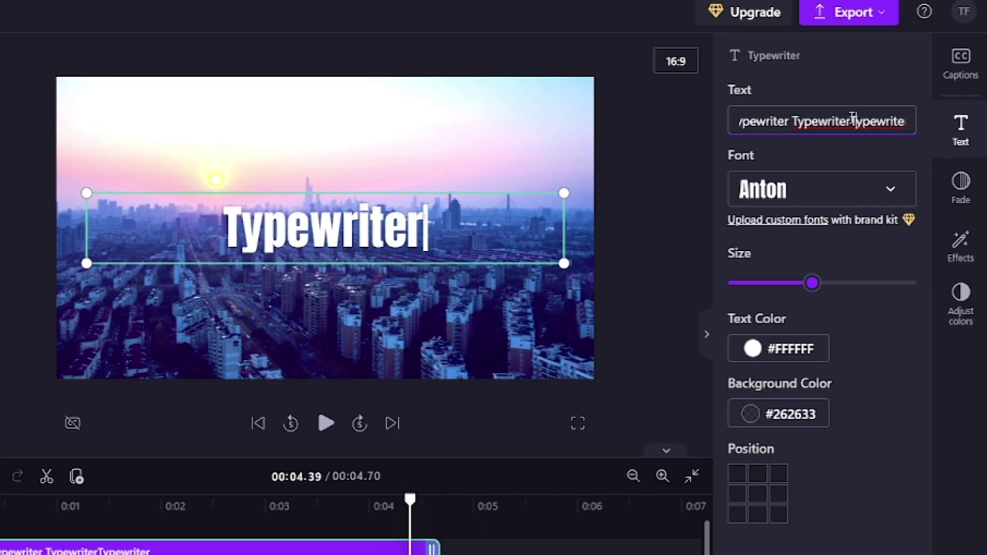
pyautogui.click(327, 424)
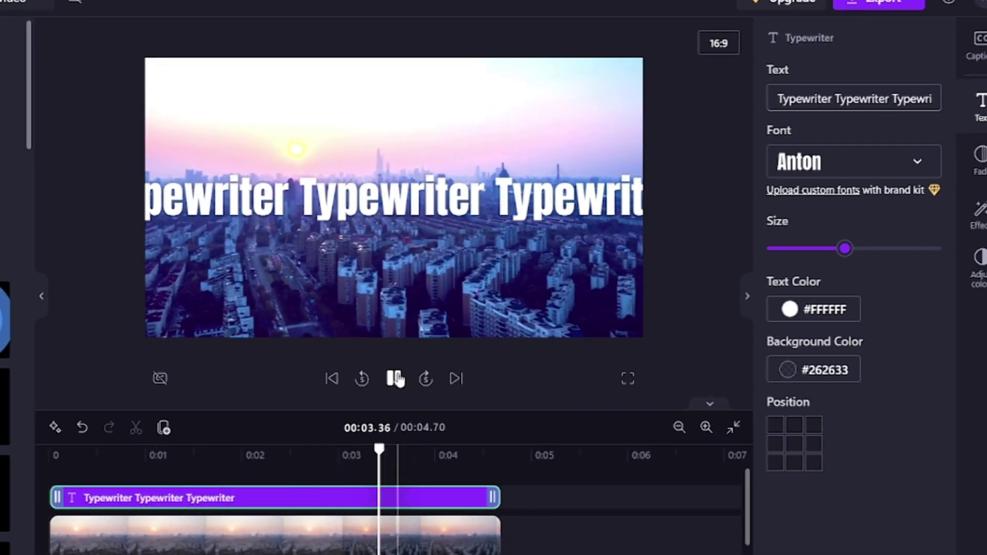
pyautogui.click(395, 379)
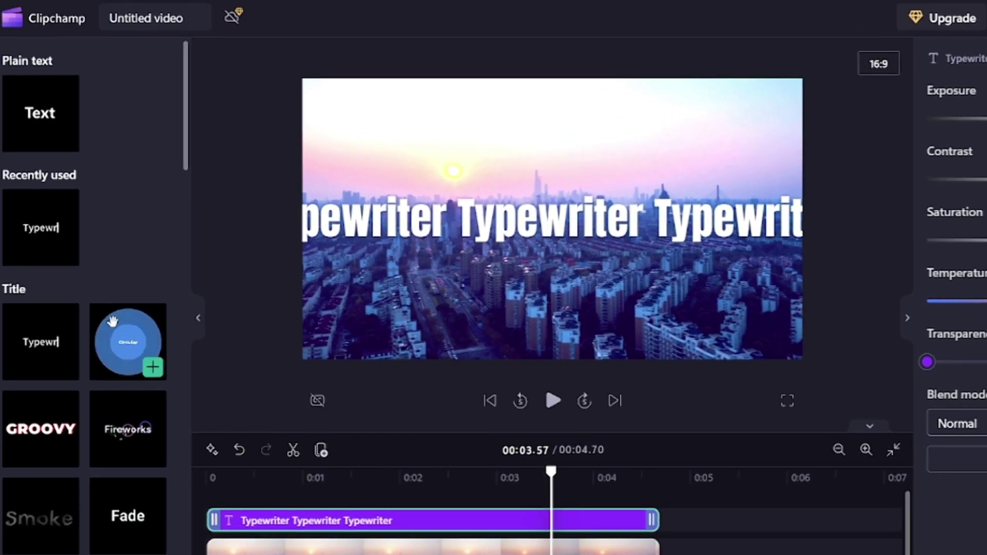
pyautogui.scroll(-5, 186, 329)
pyautogui.scroll(-5, 187, 329)
# - Replace the Typewriter clip with a Countdown timer title moved to the picture's centre
pyautogui.rightClick(378, 532)
pyautogui.click(419, 425)
pyautogui.scroll(-8, 121, 371)
pyautogui.scroll(-4, 121, 371)
pyautogui.moveTo(221, 406); pyautogui.dragTo(290, 509)
pyautogui.moveTo(779, 135); pyautogui.dragTo(607, 239)
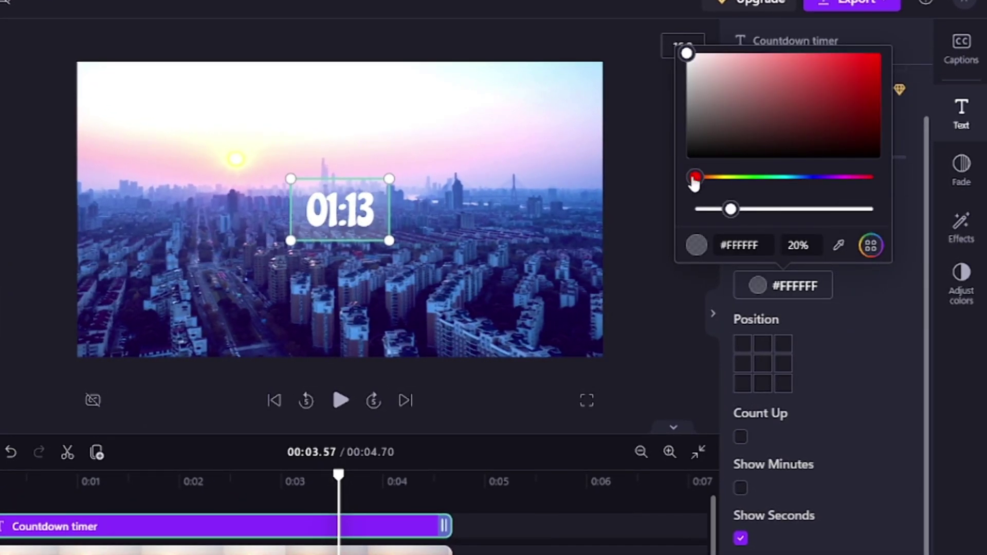
# - Give the timer a blue #000BFF background at 50% opacity
pyautogui.click(812, 177)
pyautogui.click(834, 54)
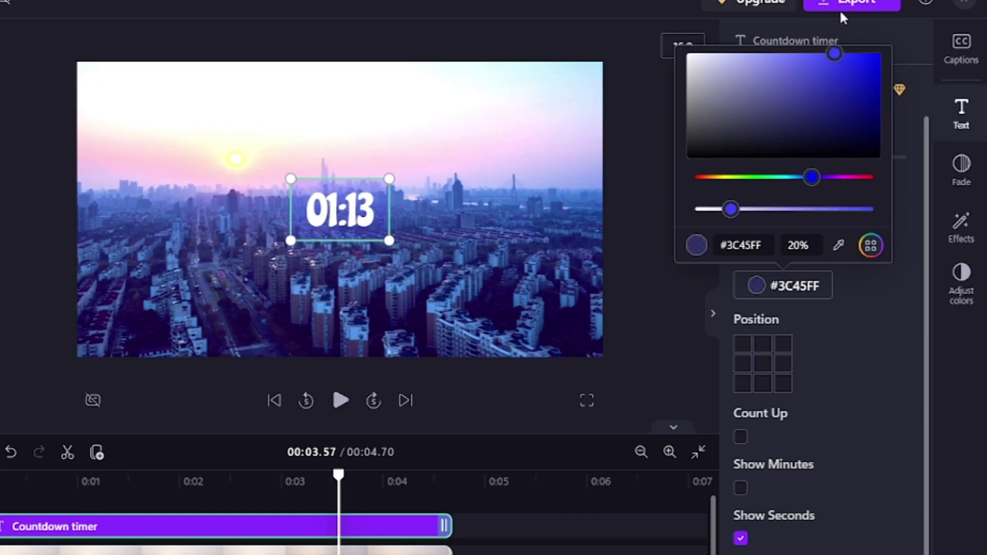
pyautogui.click(782, 290)
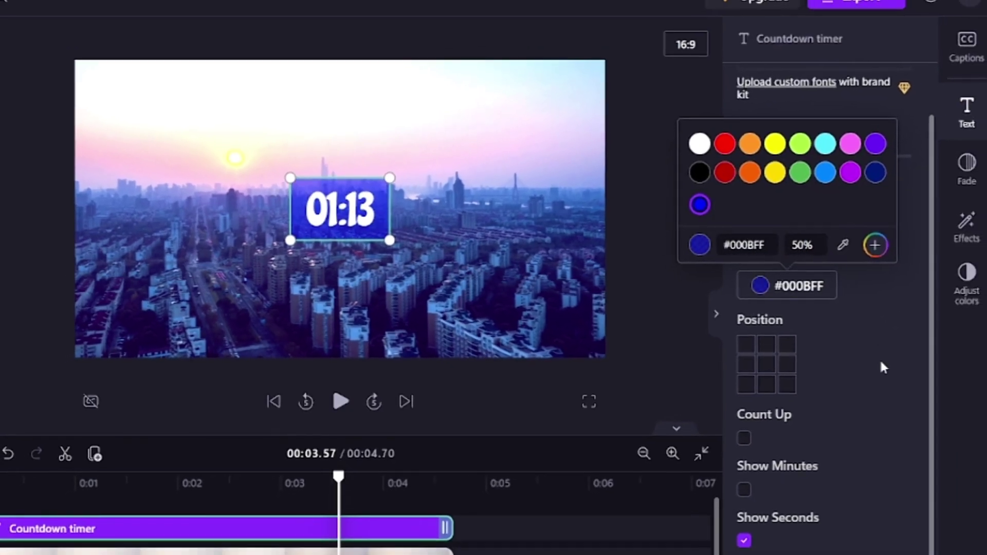
pyautogui.click(882, 357)
# - Centre the timer and make it count up showing minutes, without milliseconds
pyautogui.click(766, 364)
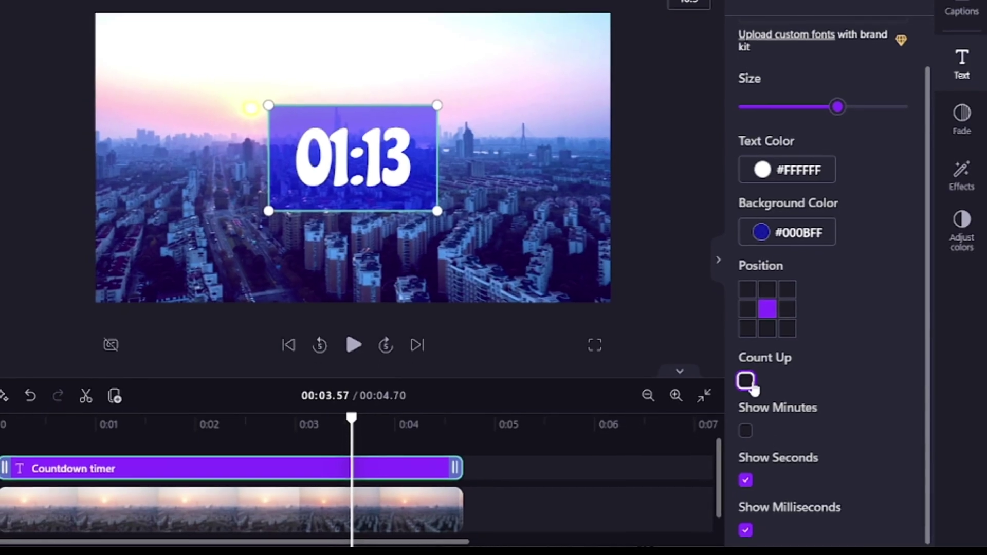
pyautogui.click(749, 384)
pyautogui.click(746, 432)
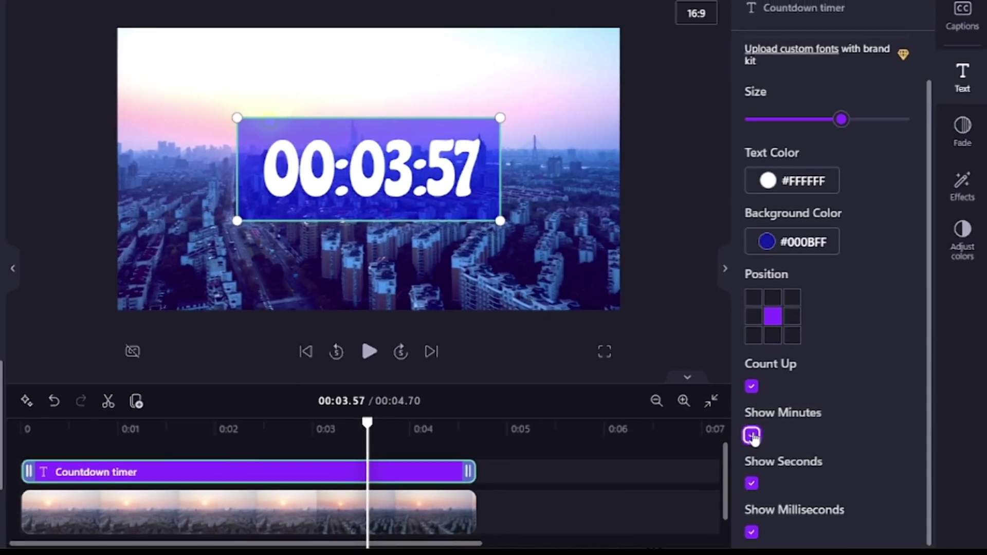
pyautogui.click(752, 532)
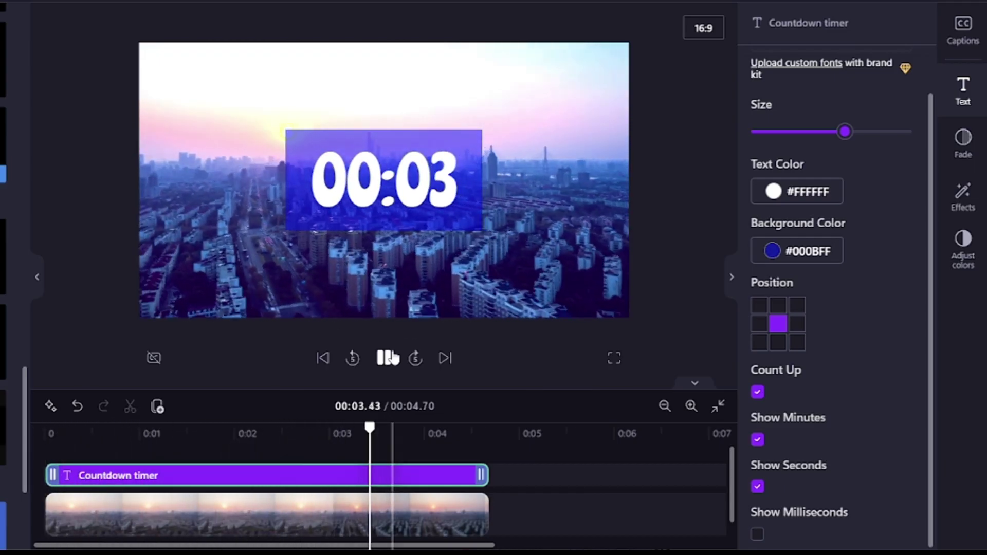
# - Delete the Countdown timer and place a Spin transition between the two city clips
pyautogui.rightClick(360, 475)
pyautogui.click(374, 378)
pyautogui.click(23, 298)
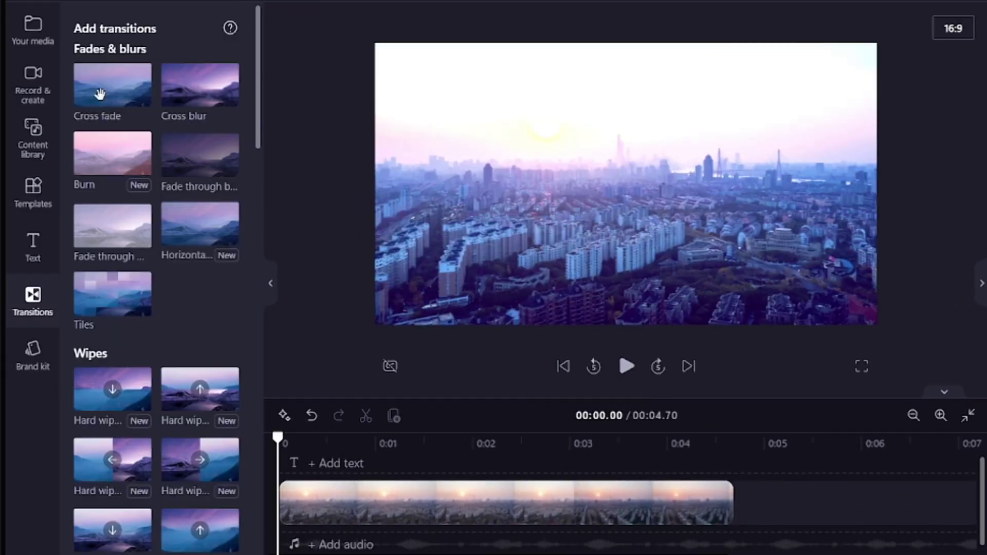
pyautogui.scroll(-10, 99, 94)
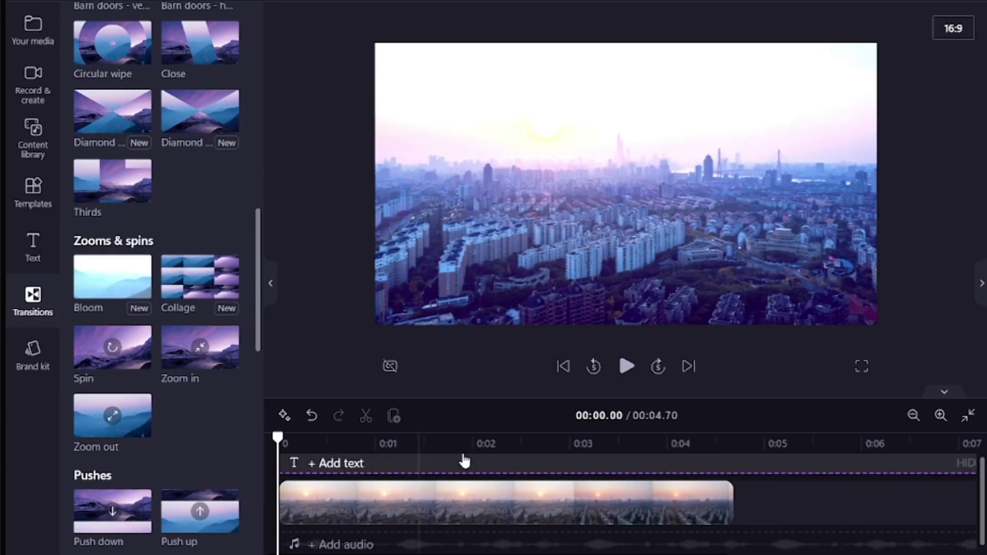
pyautogui.click(475, 506)
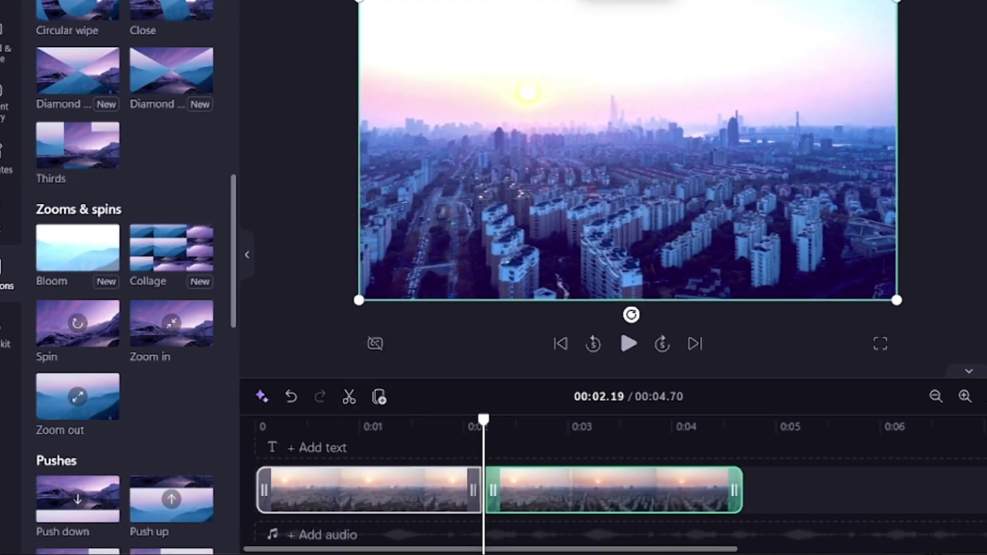
pyautogui.moveTo(82, 324); pyautogui.dragTo(485, 490)
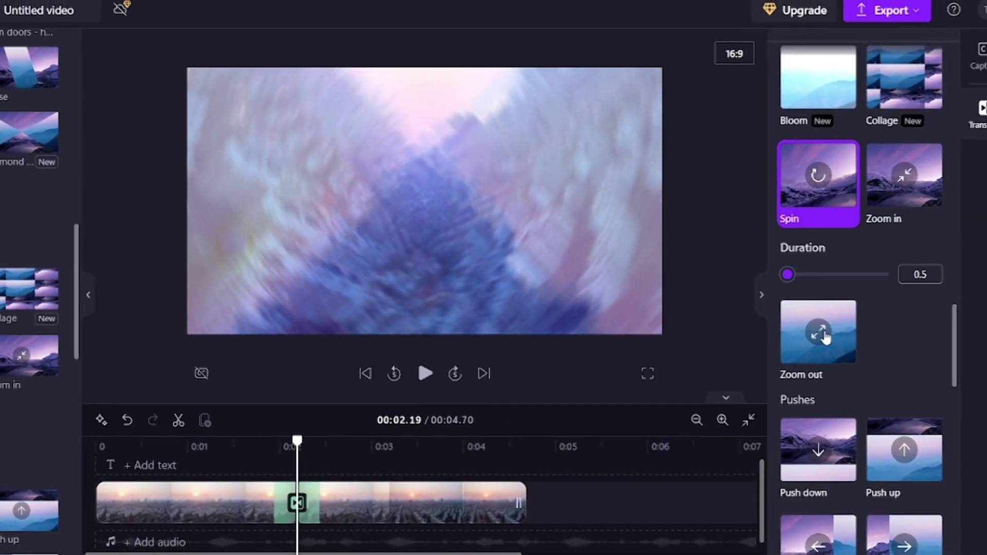
# - Set the Spin transition to 1 second and play it back
pyautogui.moveTo(787, 274)
pyautogui.mouseDown()
pyautogui.moveTo(882, 275)
pyautogui.moveTo(785, 275)
pyautogui.mouseUp()
pyautogui.click(273, 445)
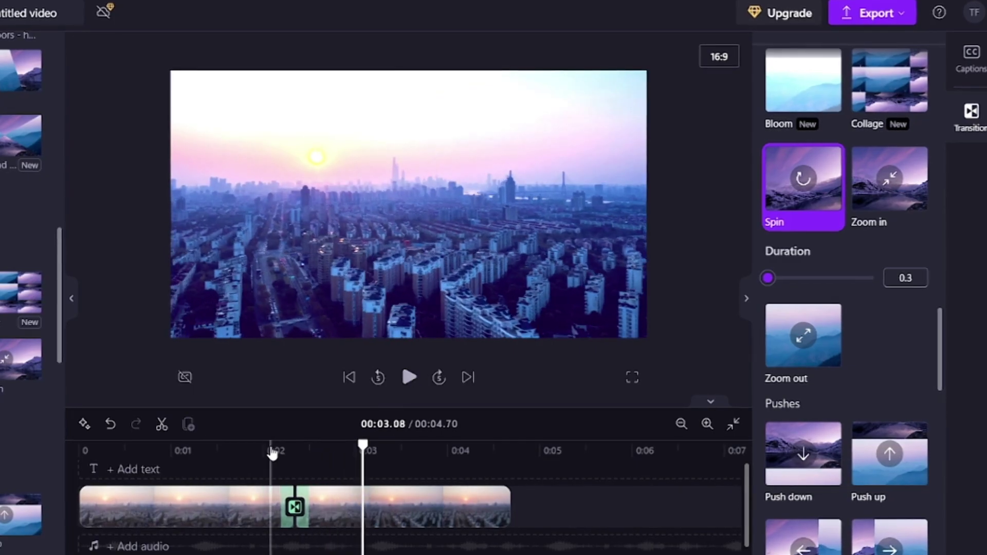
pyautogui.click(272, 452)
pyautogui.moveTo(768, 278); pyautogui.dragTo(785, 278)
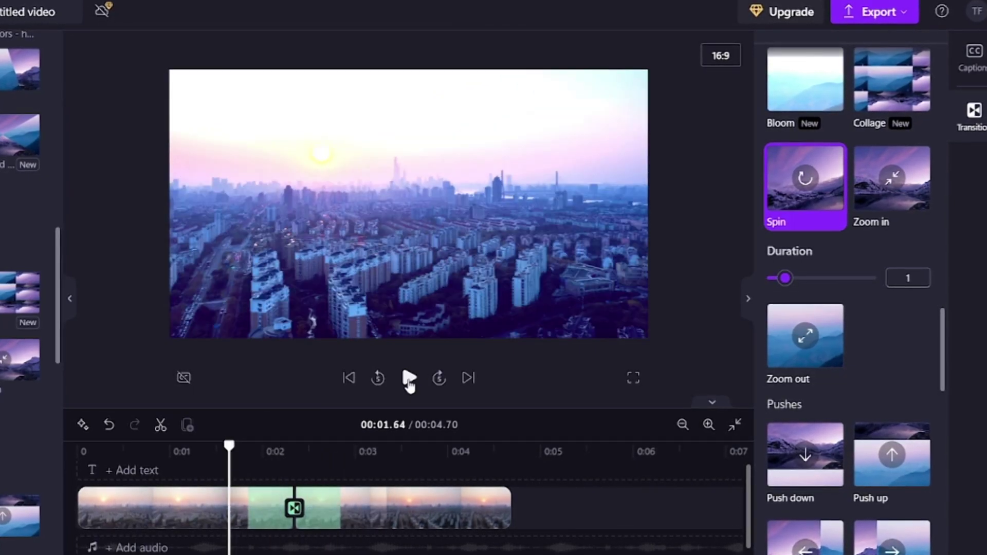
pyautogui.click(409, 378)
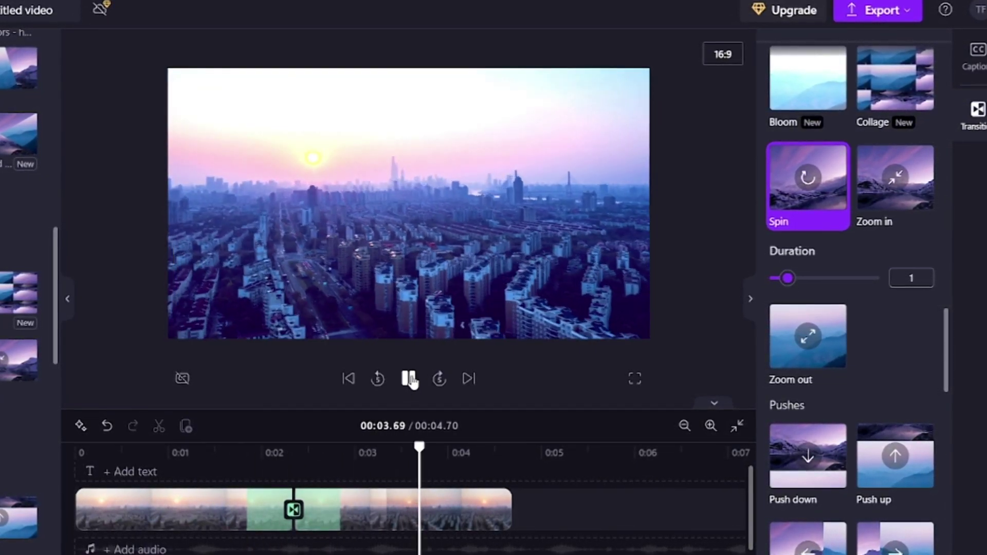
pyautogui.click(13, 365)
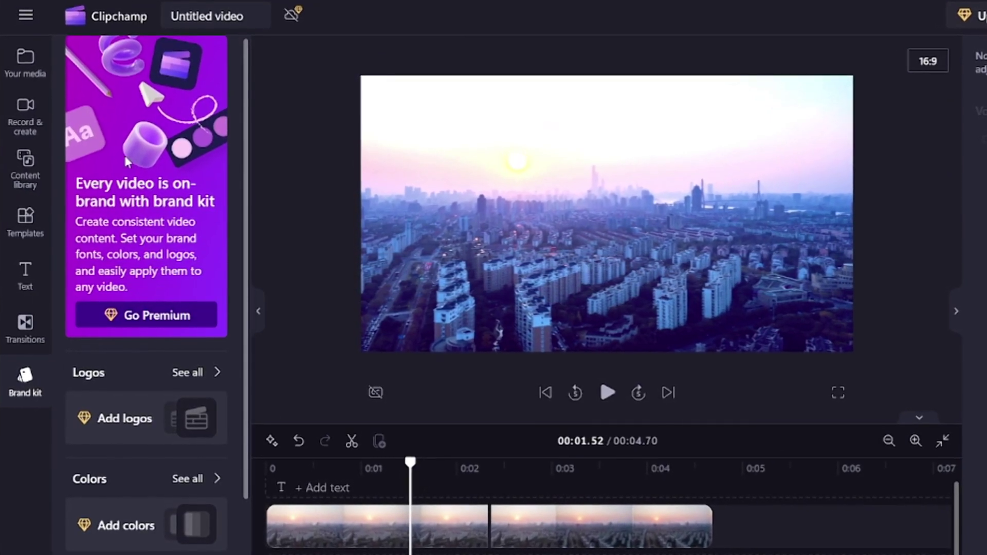
# - Scroll through the Brand kit's logo, colour and font options
pyautogui.scroll(-2, 149, 258)
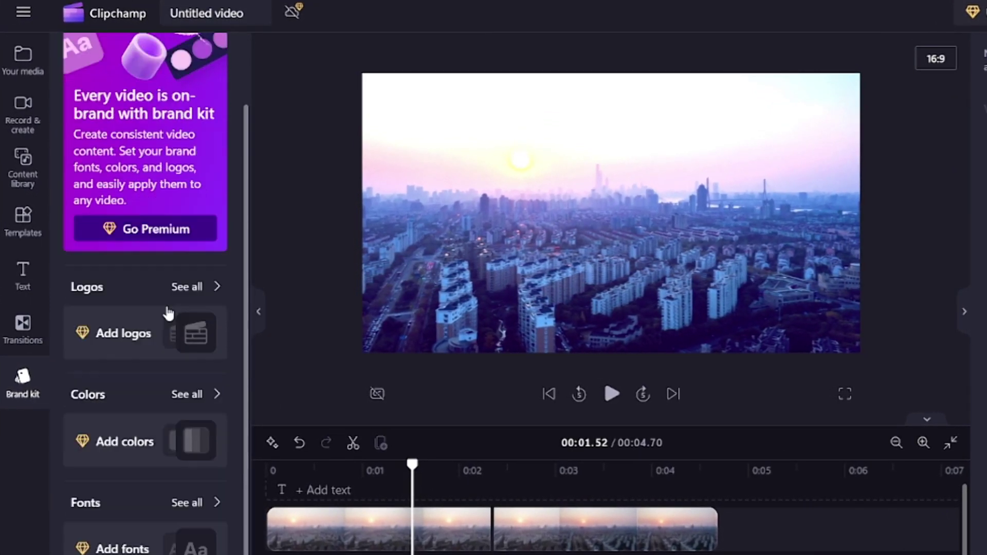
pyautogui.scroll(2, 169, 328)
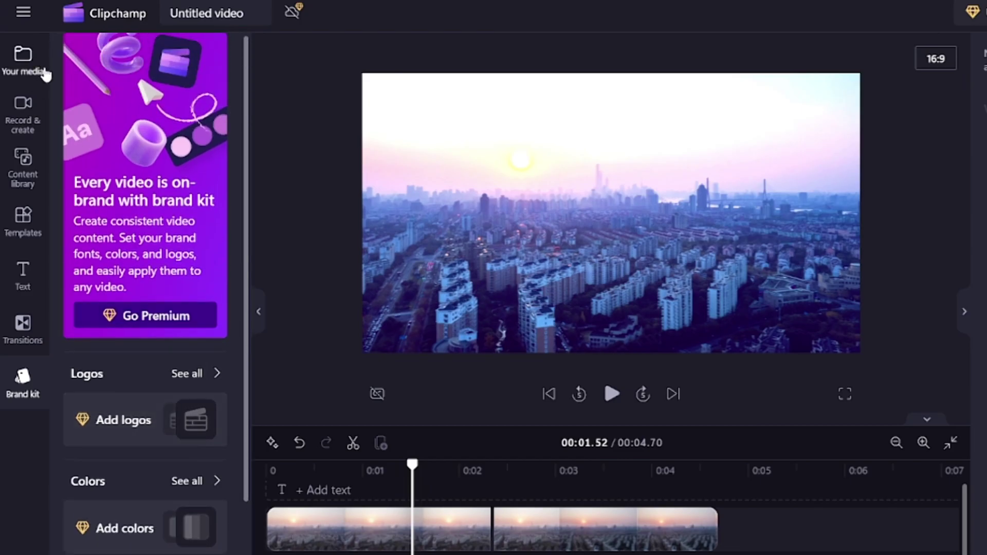
# - Swap the first timeline clip for the pink sunset from stock Beach & ocean videos and play
pyautogui.click(25, 177)
pyautogui.scroll(-5, 194, 121)
pyautogui.click(108, 260)
pyautogui.scroll(-5, 137, 392)
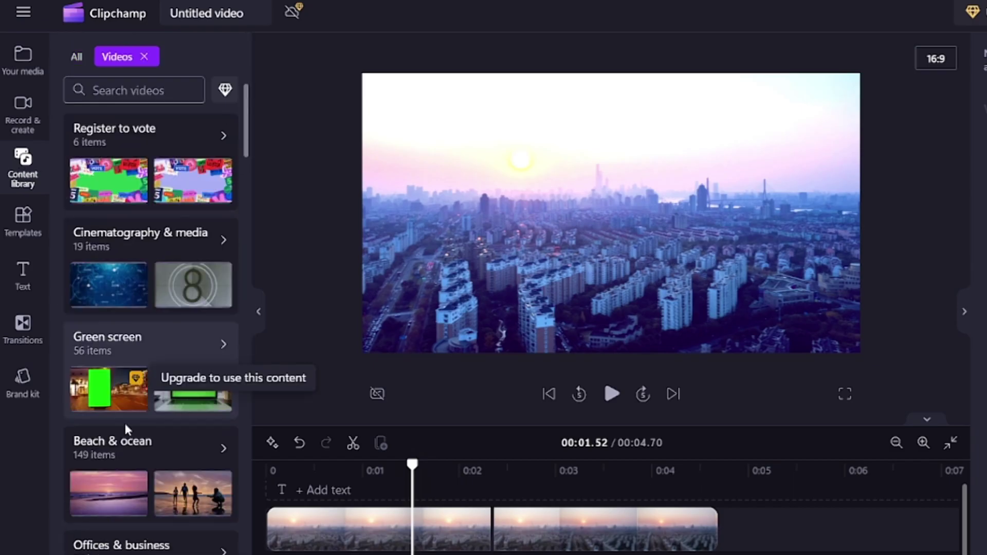
pyautogui.click(103, 458)
pyautogui.moveTo(196, 221); pyautogui.dragTo(383, 530)
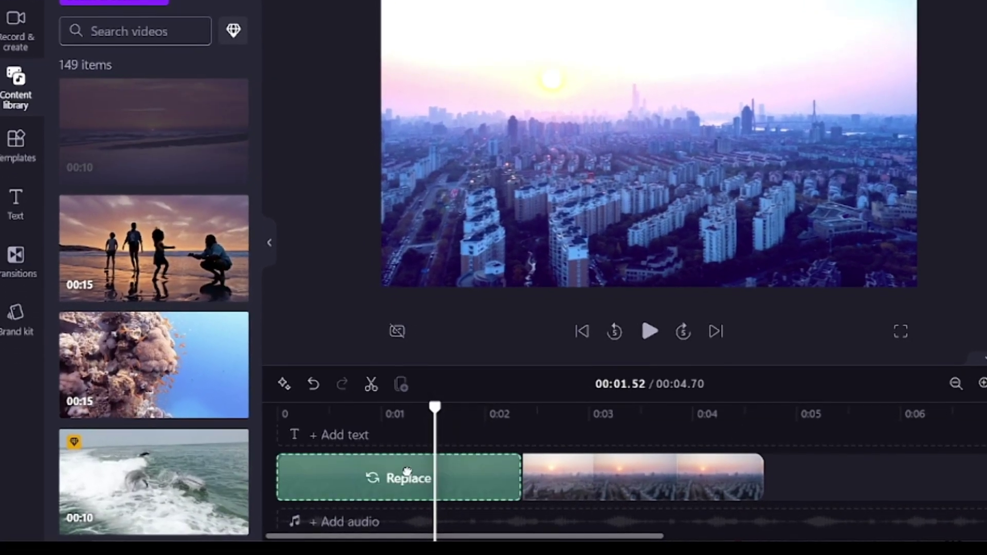
pyautogui.moveTo(401, 476); pyautogui.dragTo(400, 479)
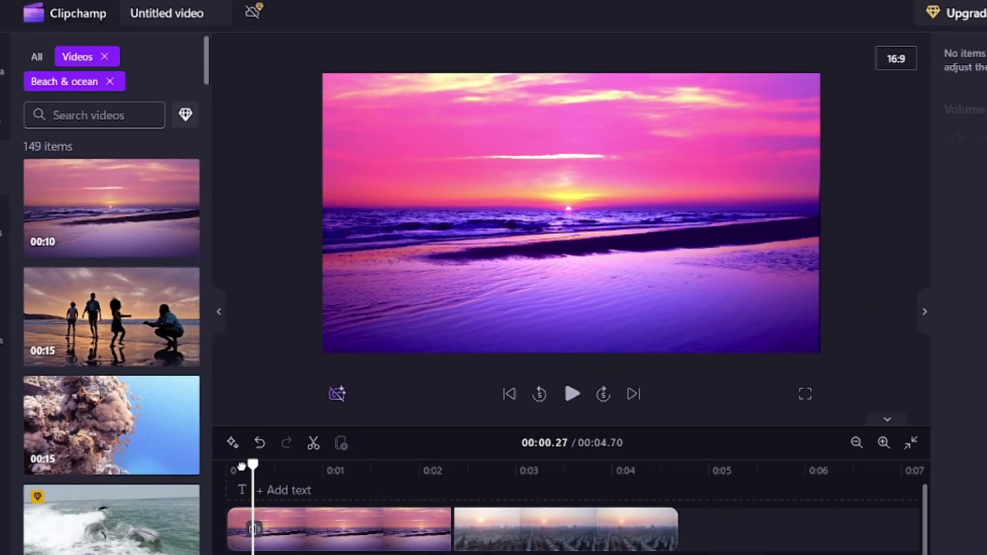
pyautogui.click(653, 312)
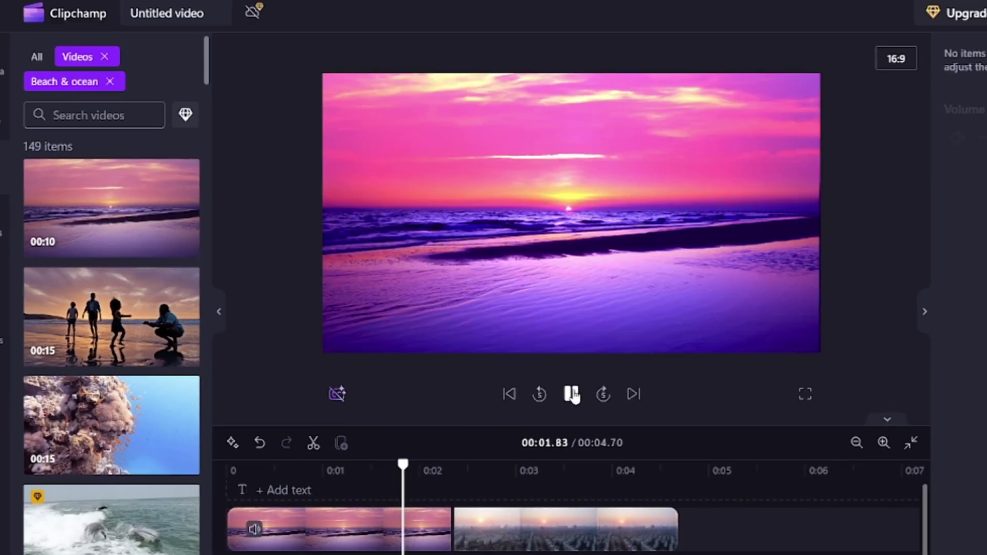
pyautogui.click(571, 394)
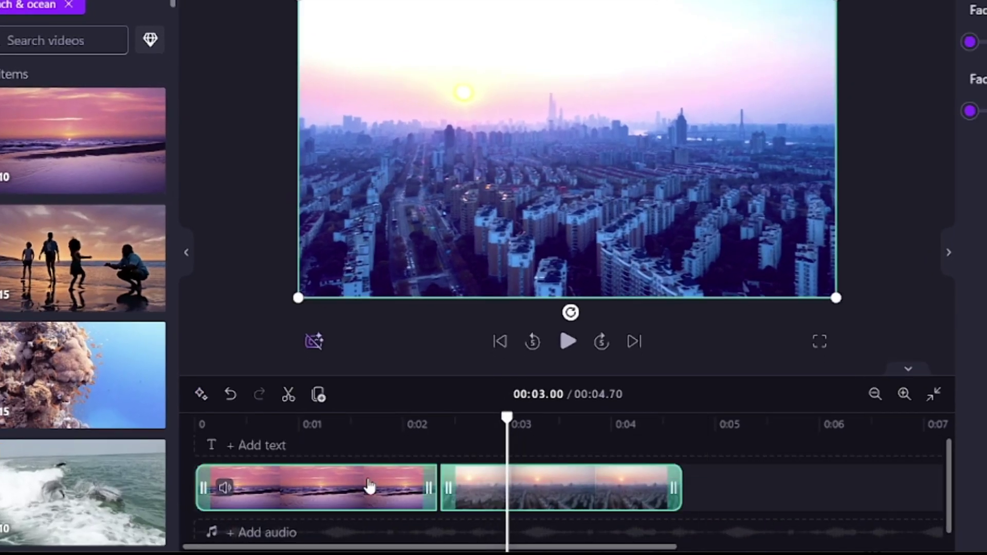
pyautogui.rightClick(464, 492)
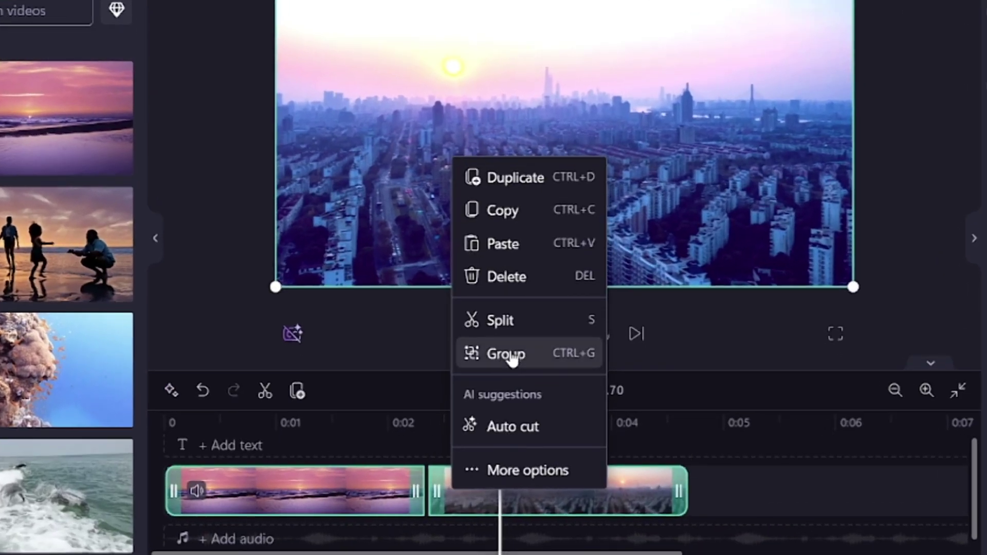
pyautogui.click(509, 353)
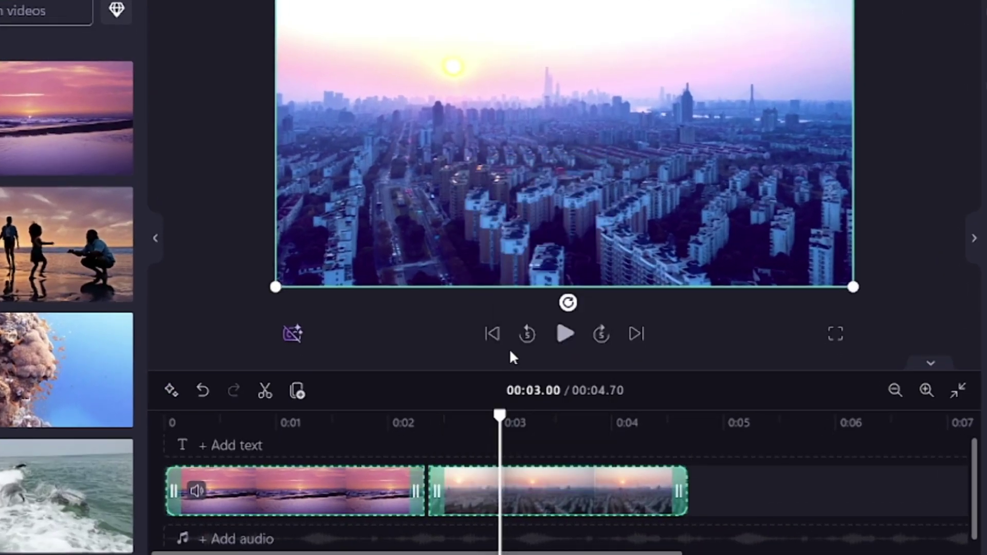
pyautogui.click(725, 480)
pyautogui.moveTo(479, 489)
pyautogui.mouseDown()
pyautogui.moveTo(484, 467)
pyautogui.moveTo(470, 494)
pyautogui.mouseUp()
pyautogui.rightClick(480, 483)
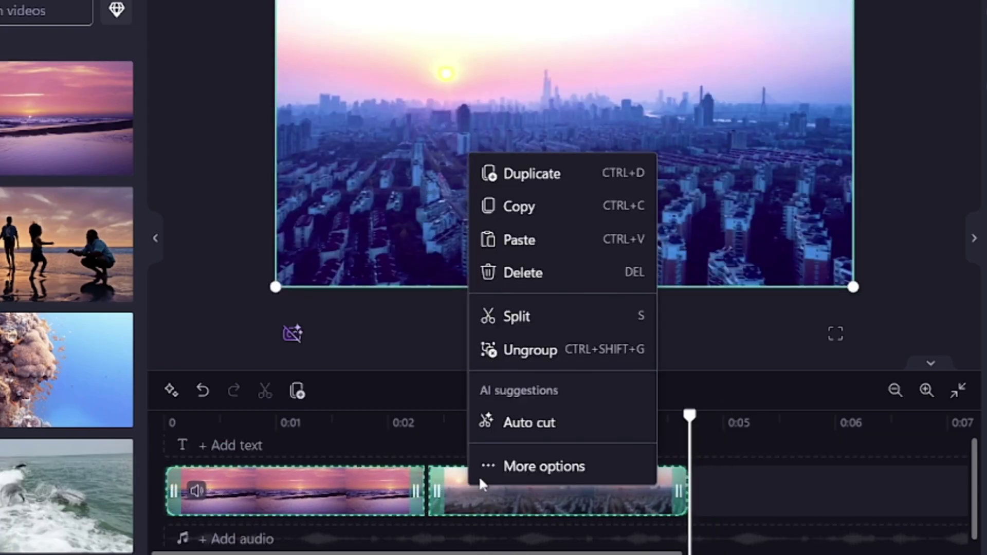
pyautogui.click(521, 354)
pyautogui.click(527, 491)
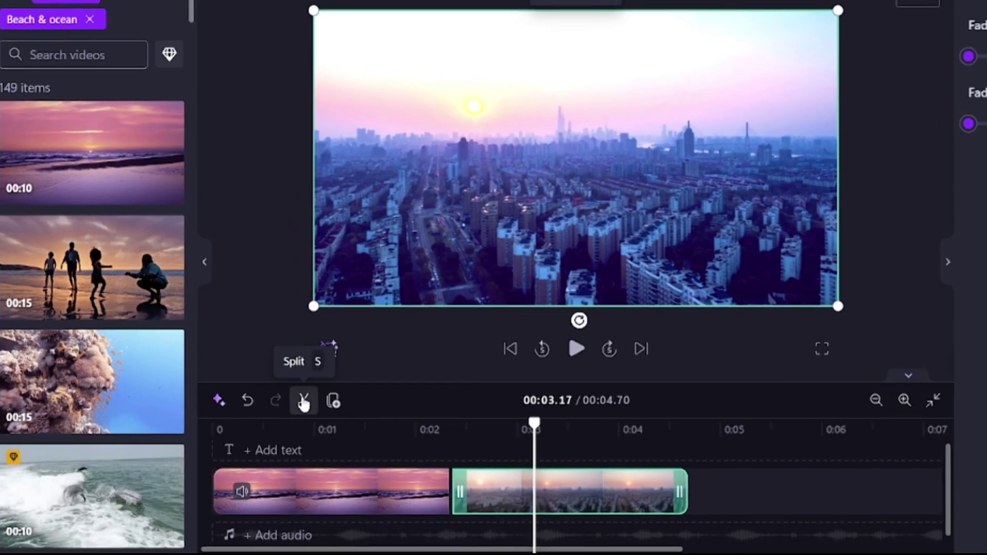
# - Split the city clip at 00:03.17 and 00:03.97 and drag the pieces apart
pyautogui.click(301, 403)
pyautogui.click(631, 428)
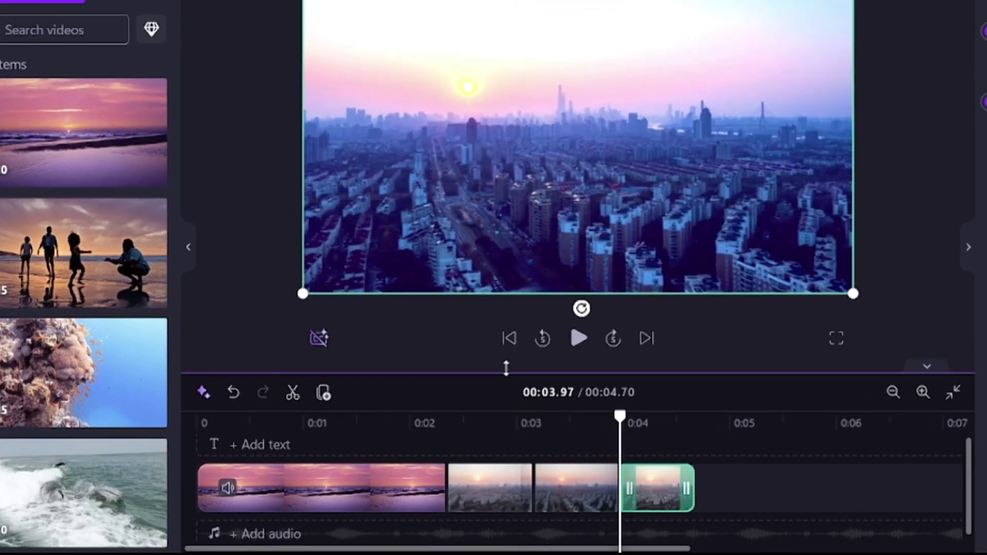
pyautogui.moveTo(506, 368); pyautogui.dragTo(506, 314)
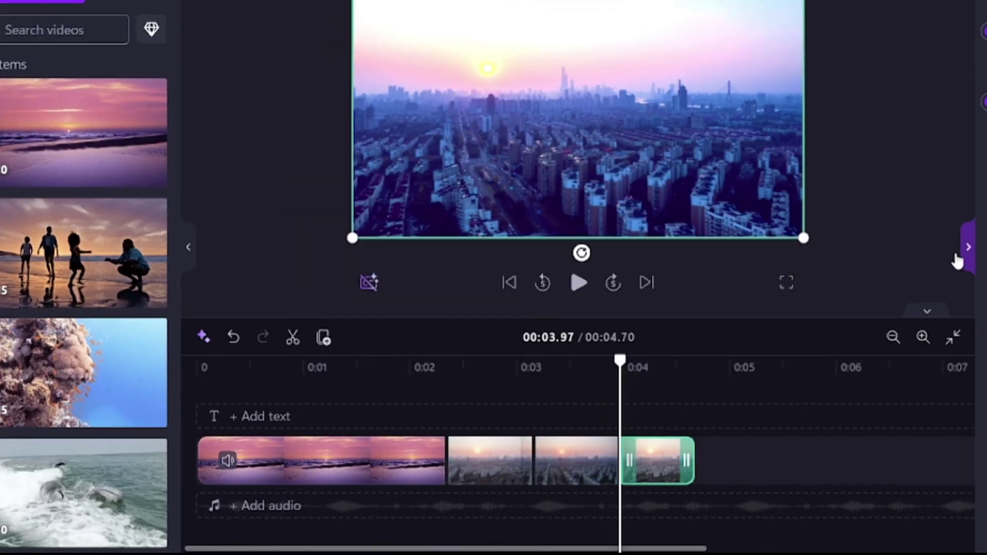
pyautogui.click(962, 255)
pyautogui.moveTo(655, 459); pyautogui.dragTo(761, 452)
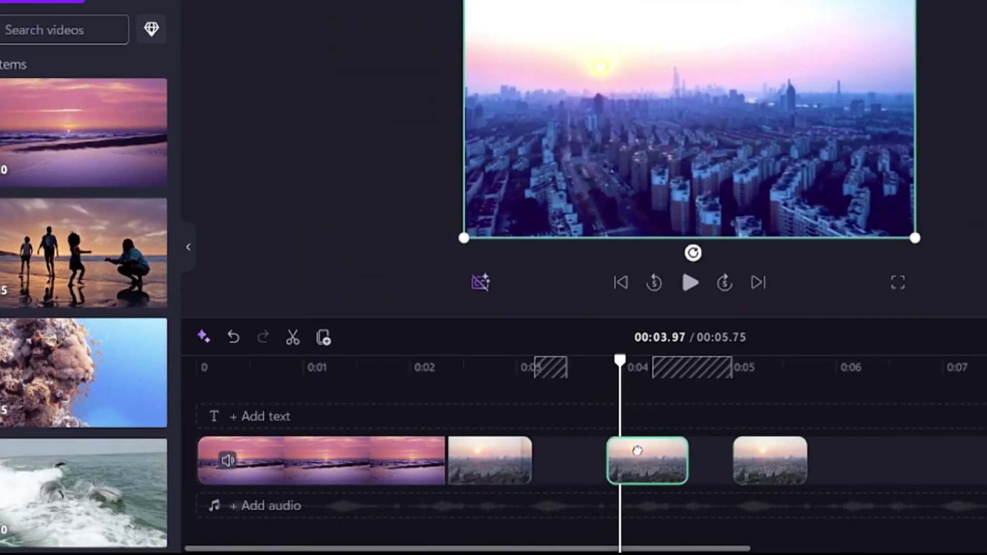
pyautogui.moveTo(491, 447); pyautogui.dragTo(529, 457)
# - Delete the gaps between the city pieces so they play back to back
pyautogui.rightClick(449, 376)
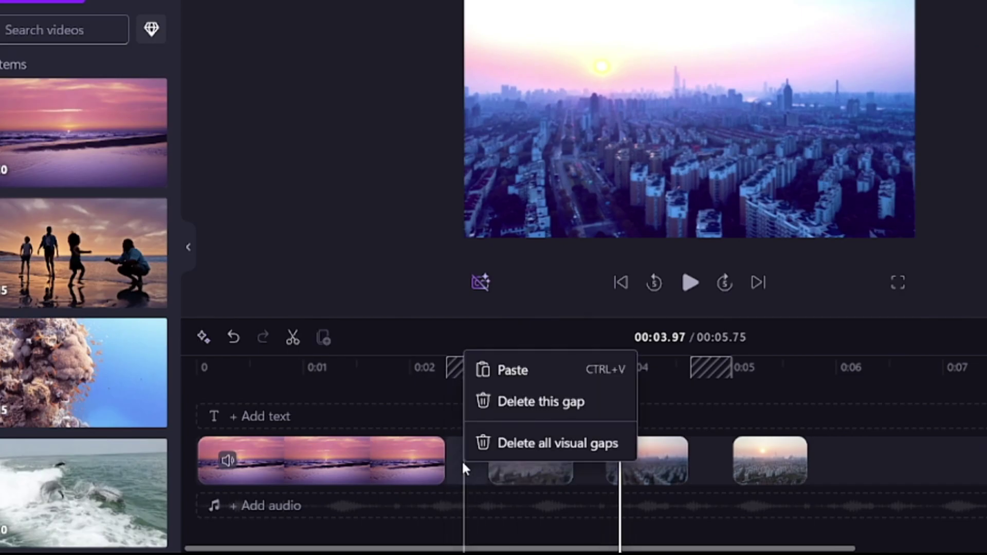
pyautogui.click(511, 404)
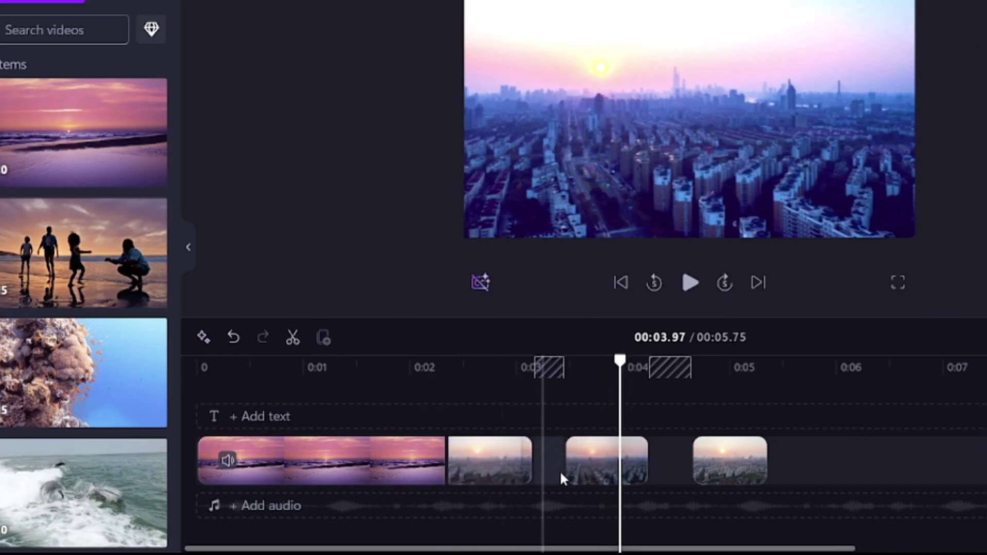
pyautogui.rightClick(550, 450)
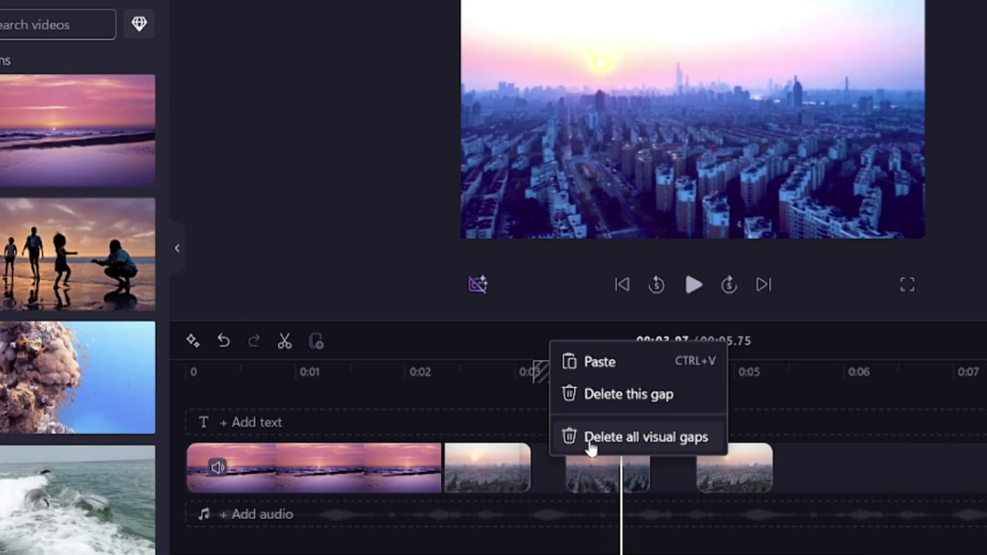
pyautogui.click(591, 437)
# - Clear the Beach & ocean filter and add a Green screen collection clip to the timeline
pyautogui.click(154, 71)
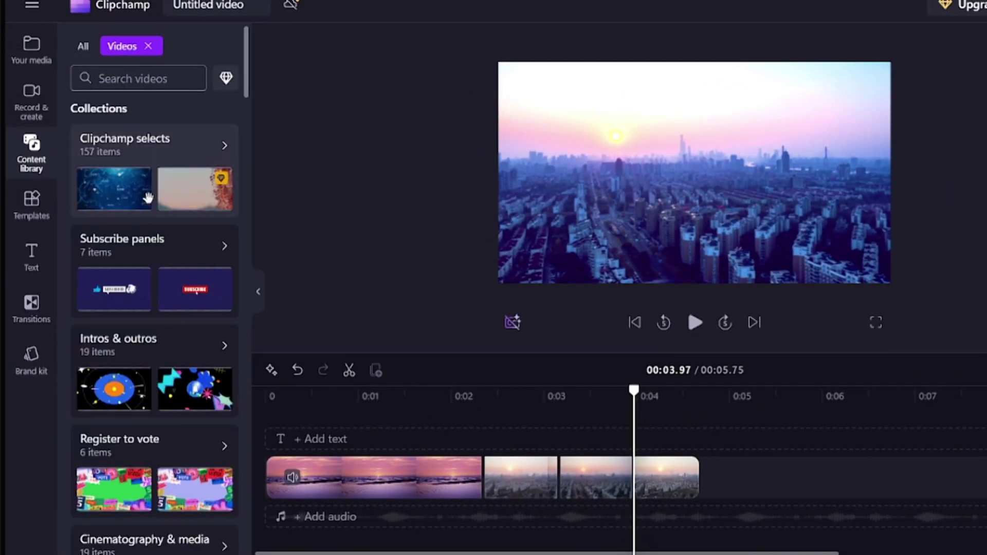
pyautogui.scroll(-5, 154, 267)
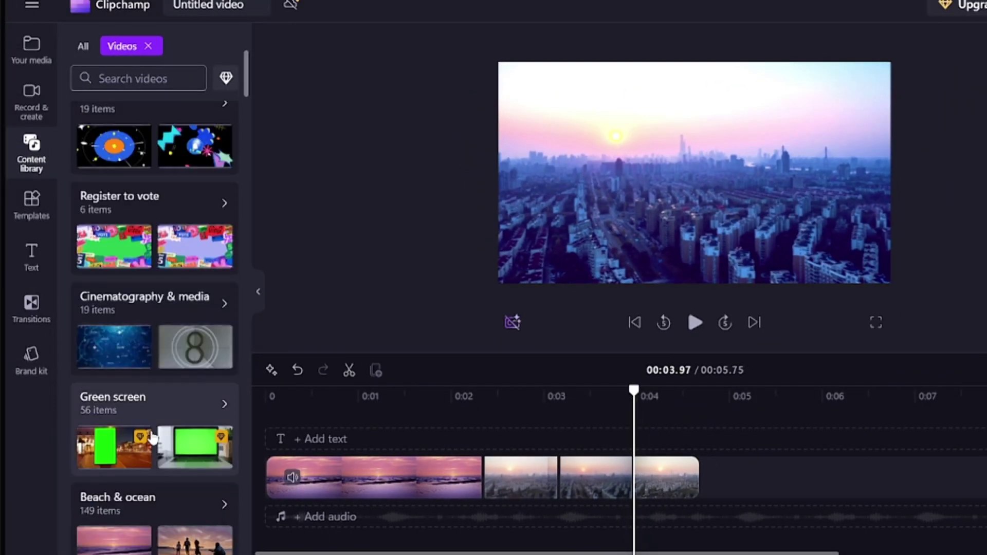
pyautogui.click(200, 404)
pyautogui.scroll(-2, 164, 194)
pyautogui.moveTo(153, 320); pyautogui.dragTo(306, 432)
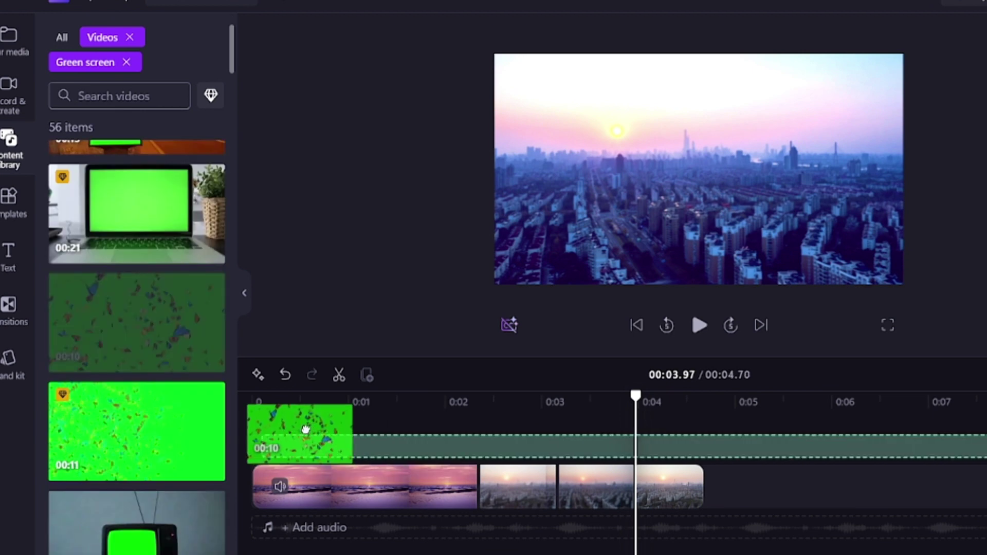
# - Cut the overlay at 00:04.70 and delete the part beyond the sunset clips' end
pyautogui.click(691, 398)
pyautogui.click(342, 376)
pyautogui.rightClick(730, 460)
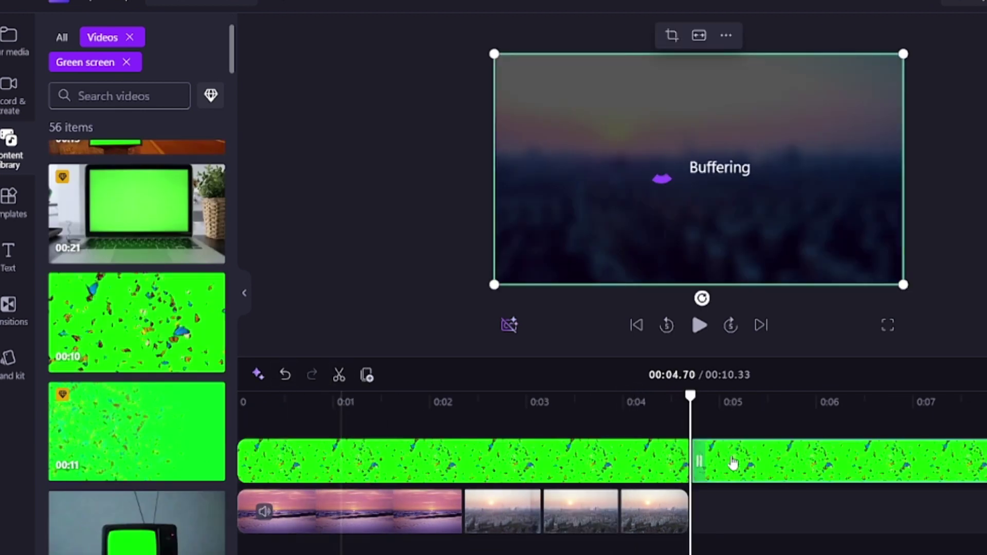
pyautogui.click(749, 363)
pyautogui.click(523, 399)
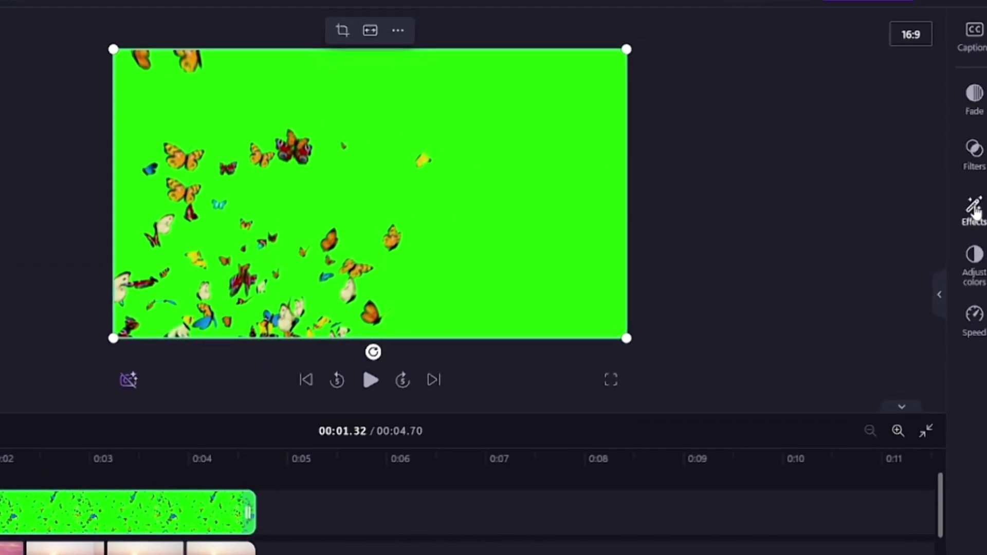
pyautogui.click(975, 211)
pyautogui.scroll(-5, 846, 239)
# - Apply the Green screen effect to the butterflies and preview keying out red
pyautogui.click(898, 310)
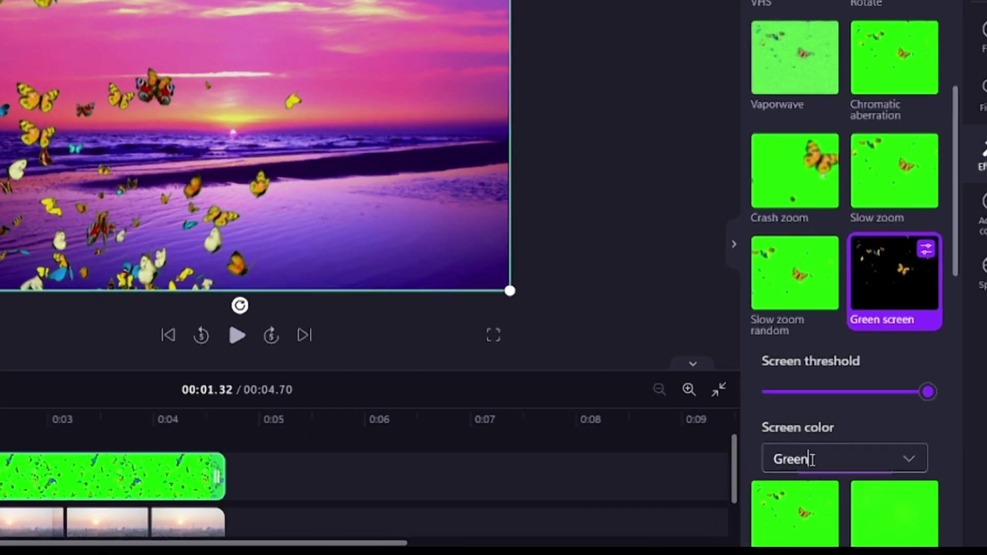
pyautogui.click(841, 478)
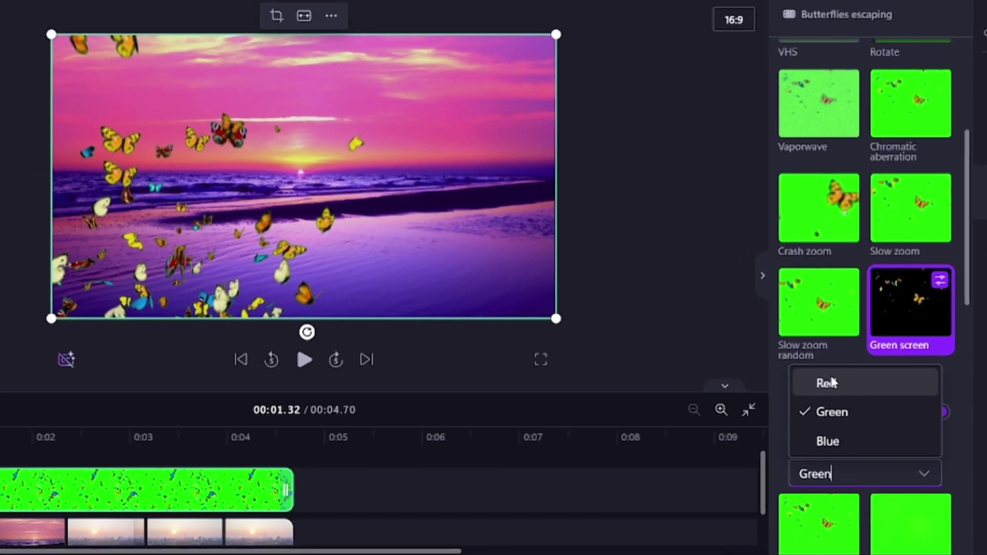
pyautogui.click(797, 355)
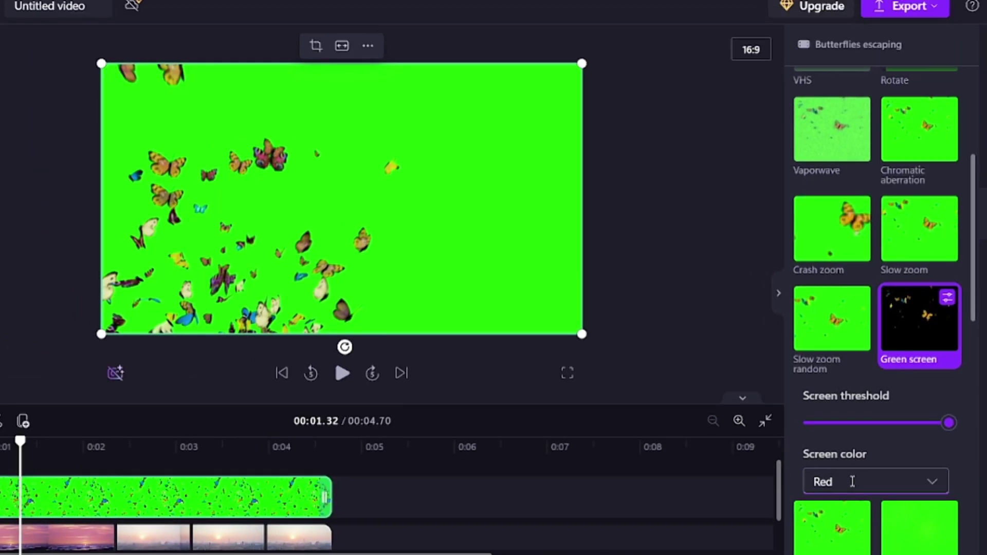
pyautogui.click(342, 373)
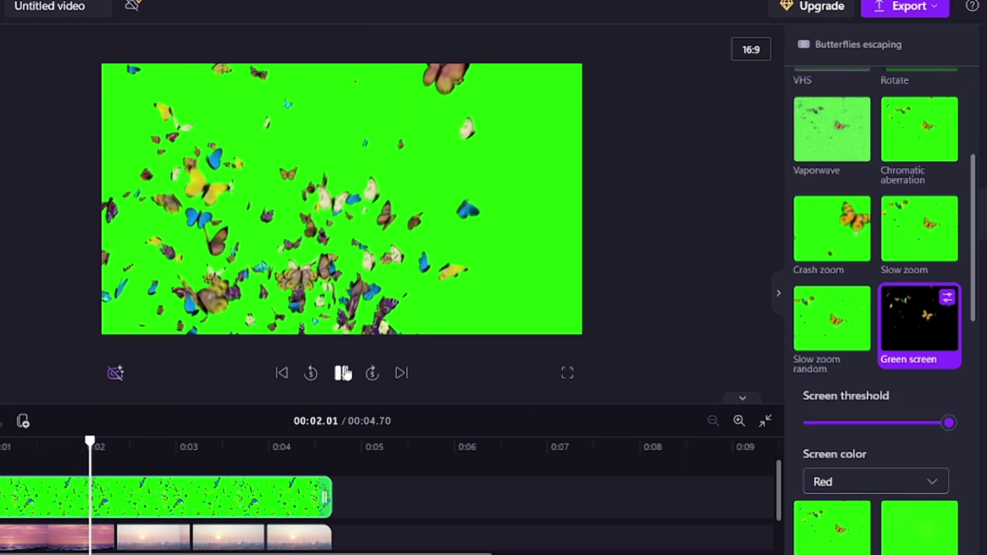
pyautogui.click(343, 373)
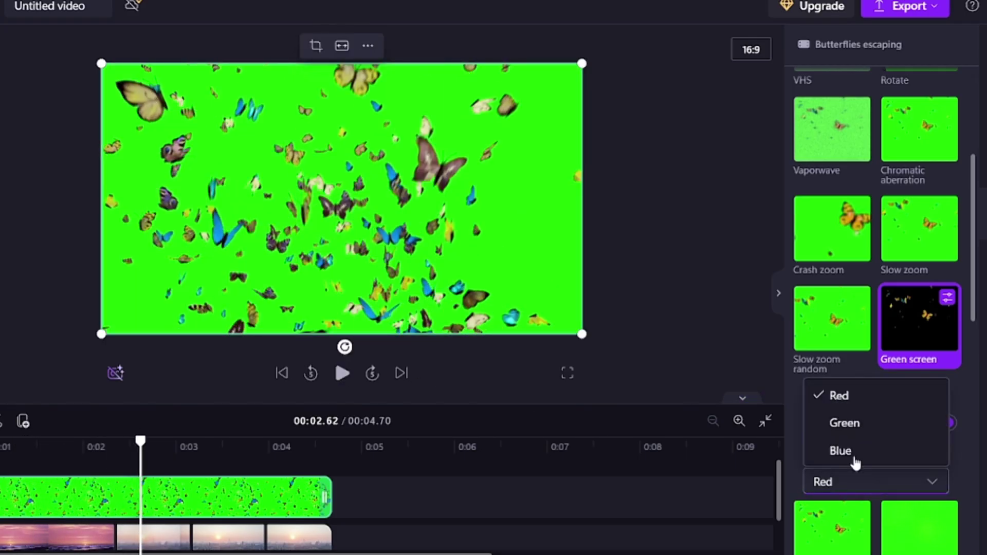
# - Try blue as the screen color, then set it back to Green and replay from the start
pyautogui.click(838, 450)
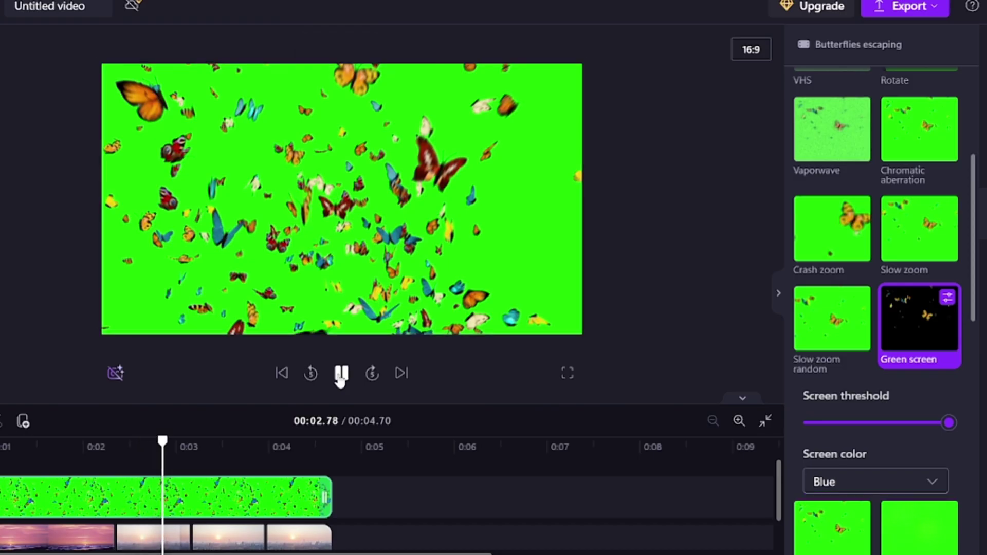
pyautogui.click(342, 374)
pyautogui.click(882, 479)
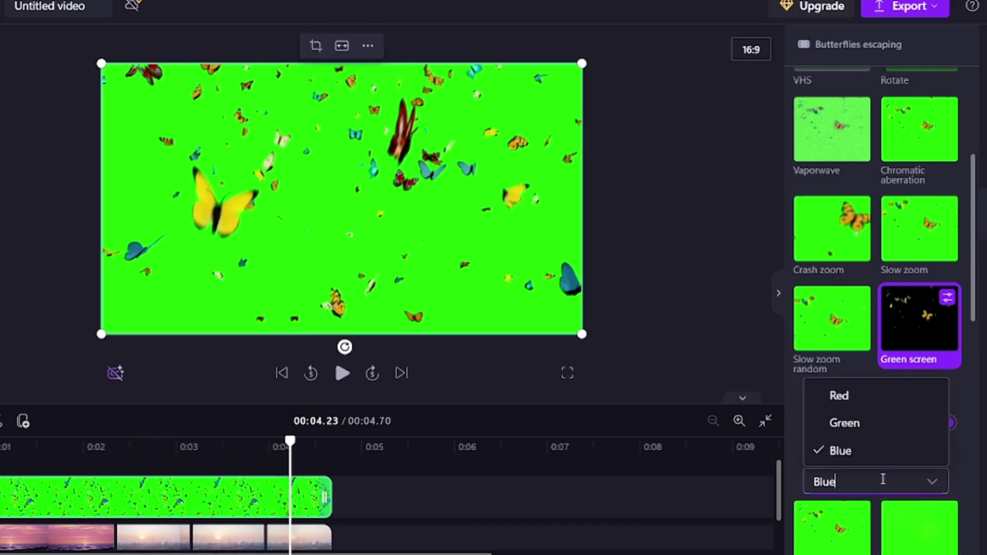
pyautogui.click(843, 422)
pyautogui.click(432, 417)
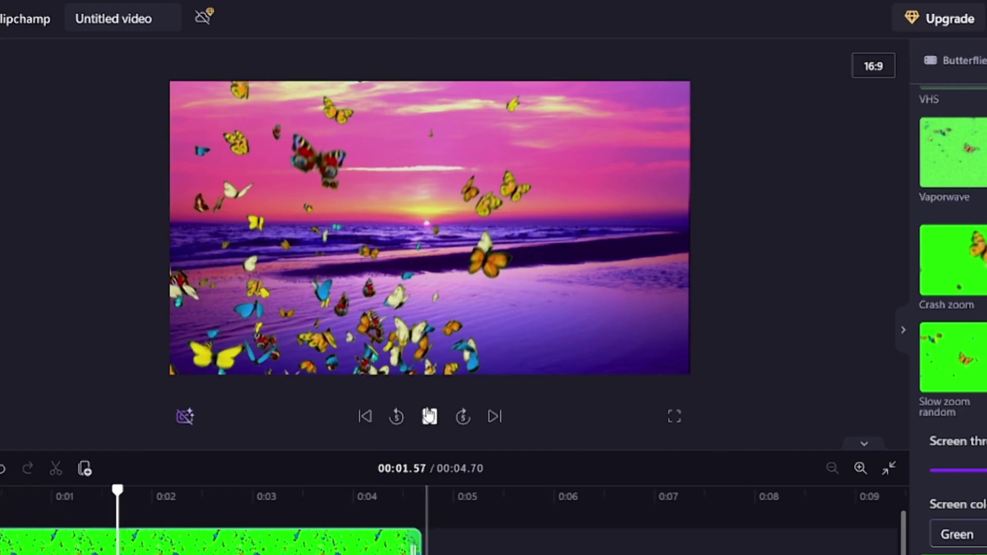
pyautogui.click(207, 340)
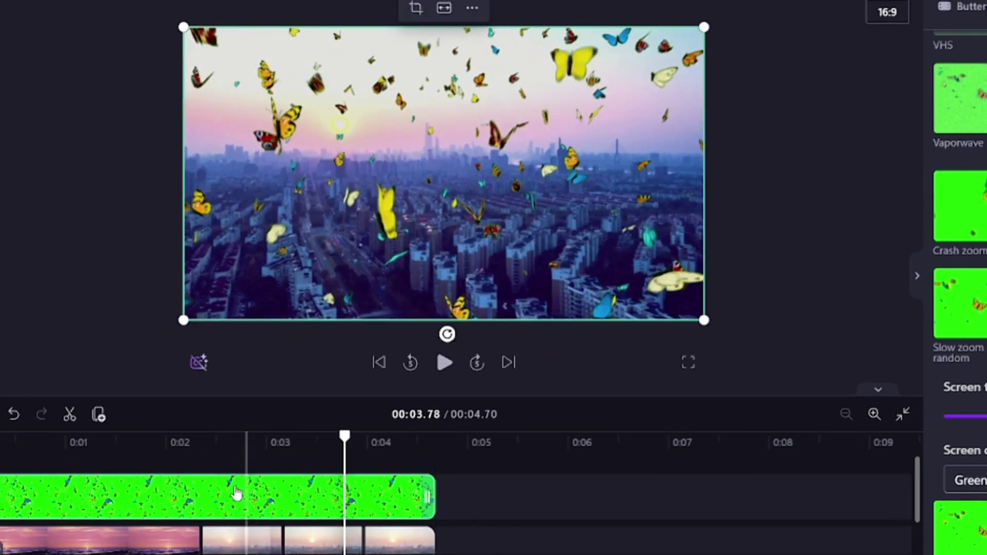
# - Delete the butterflies overlay and import the airplane MP4 into Your media
pyautogui.rightClick(206, 339)
pyautogui.click(242, 438)
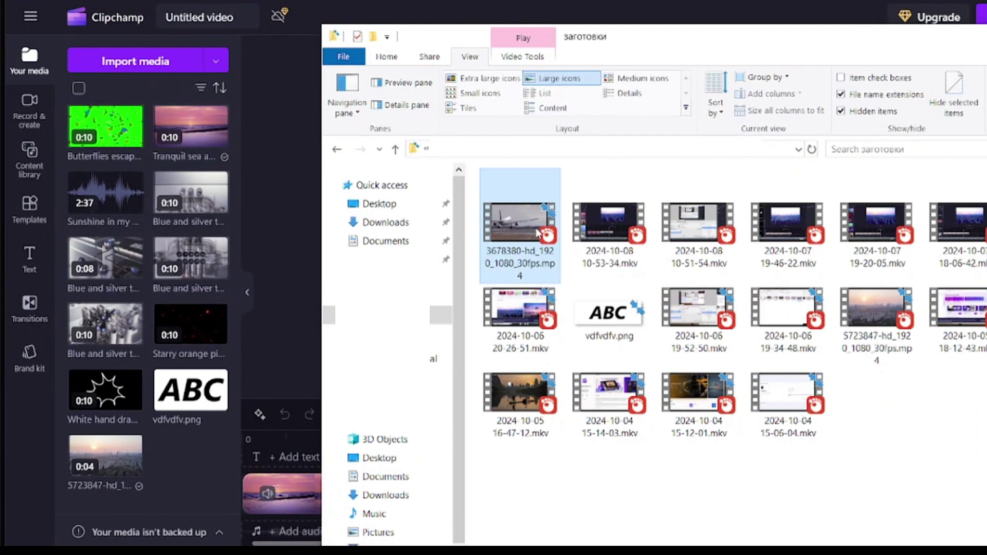
pyautogui.moveTo(529, 231); pyautogui.dragTo(137, 165)
# - Delete all sunset clips and put 3678380-hd_1920_1080_30fps.mp4 on the timeline, previewing it
pyautogui.click(688, 499)
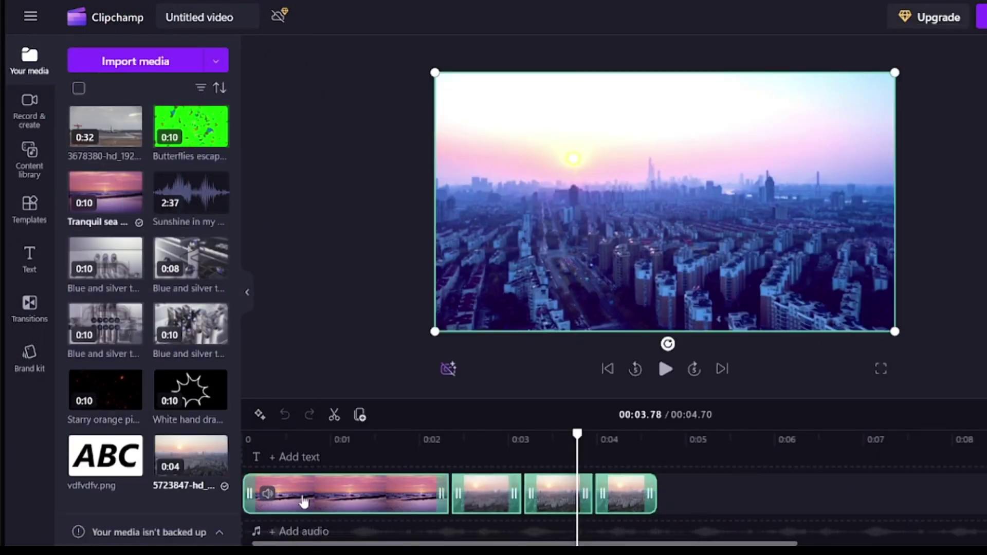
pyautogui.rightClick(324, 504)
pyautogui.click(360, 326)
pyautogui.click(131, 137)
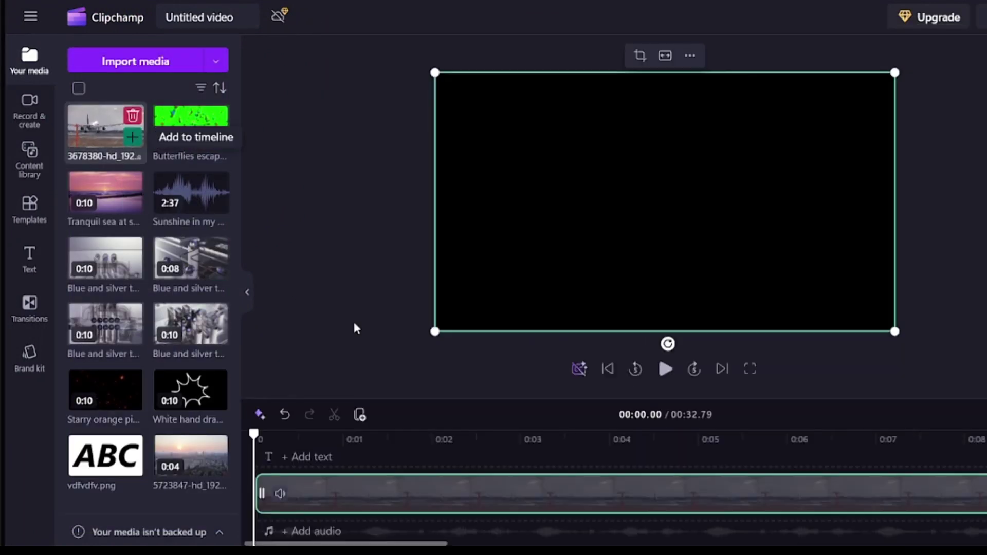
pyautogui.click(666, 369)
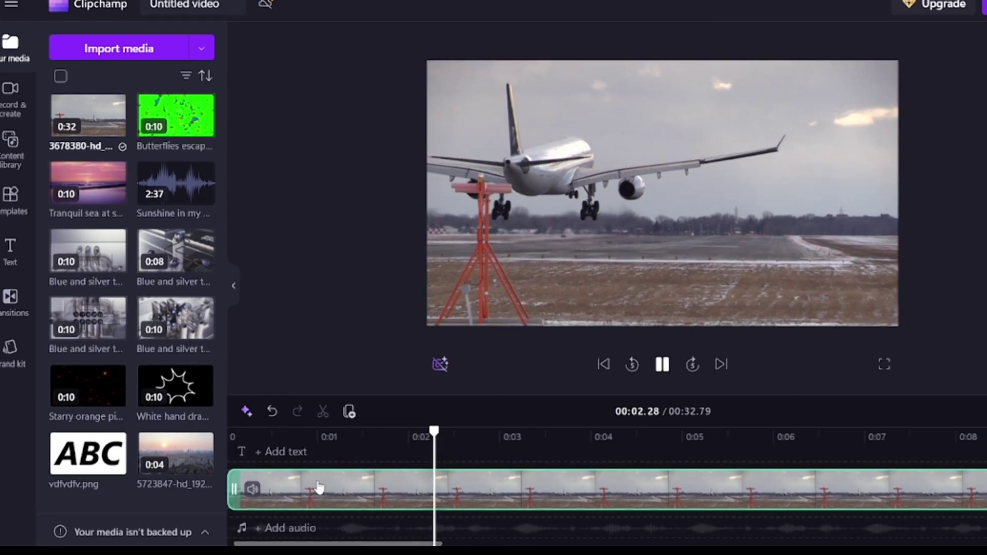
pyautogui.click(269, 496)
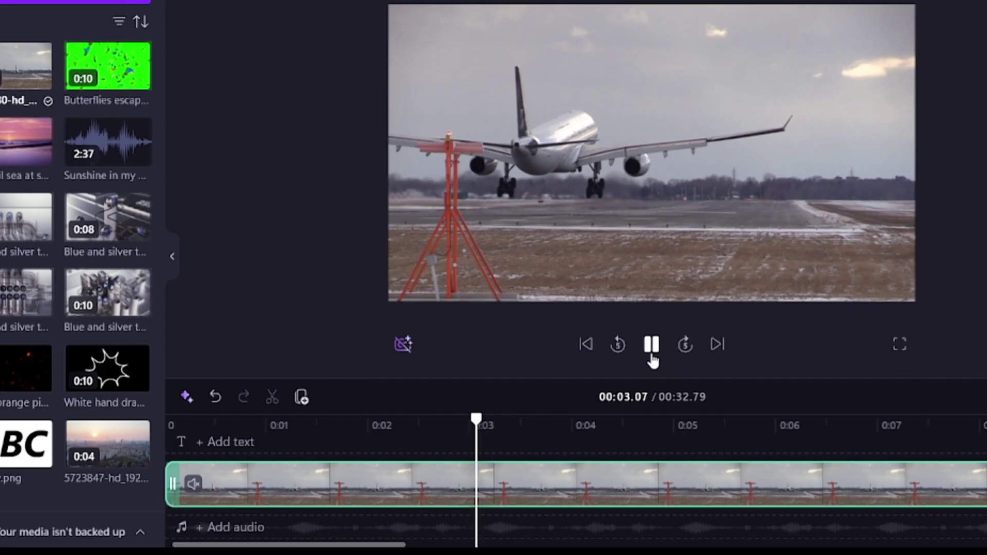
# - Detach the airplane clip's audio onto its own track
pyautogui.rightClick(284, 476)
pyautogui.moveTo(389, 357)
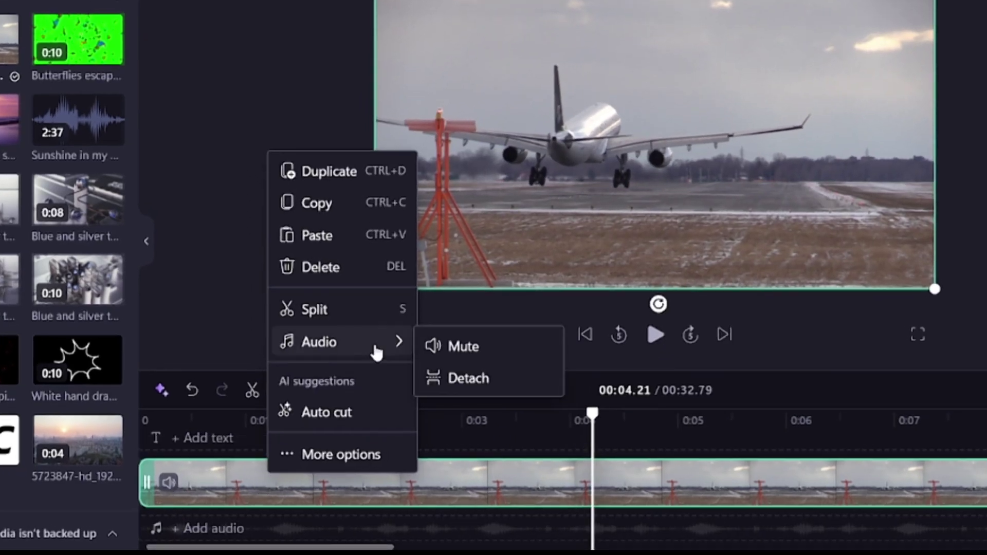
pyautogui.click(459, 378)
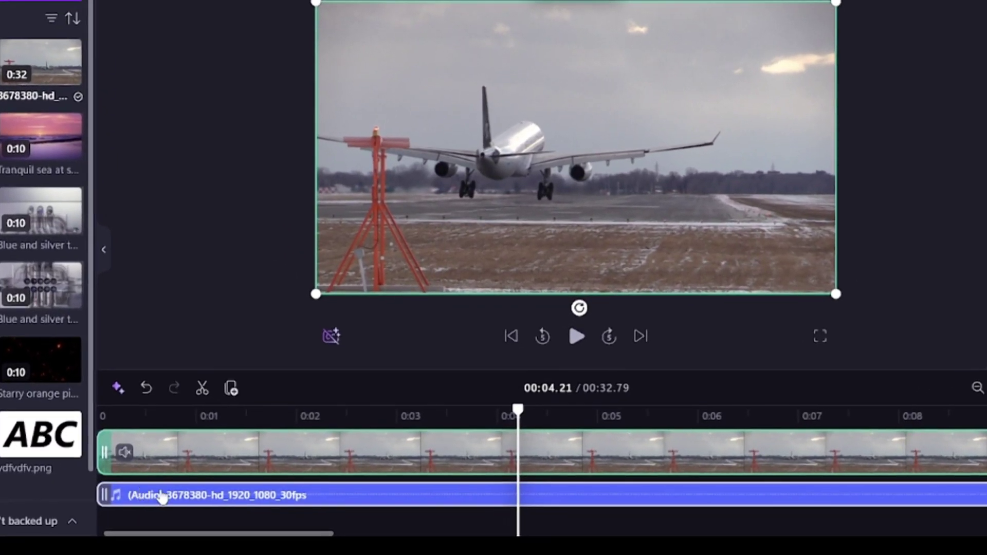
pyautogui.click(182, 494)
# - Delete the airplane video clip, keeping its audio, and play the audio from the start
pyautogui.click(151, 455)
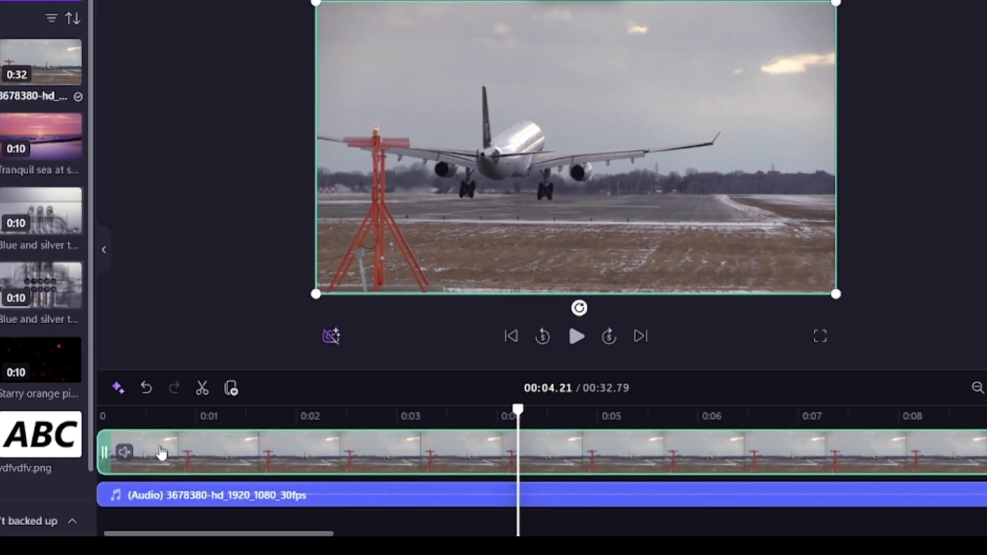
pyautogui.rightClick(172, 459)
pyautogui.click(227, 261)
pyautogui.moveTo(132, 417); pyautogui.dragTo(104, 415)
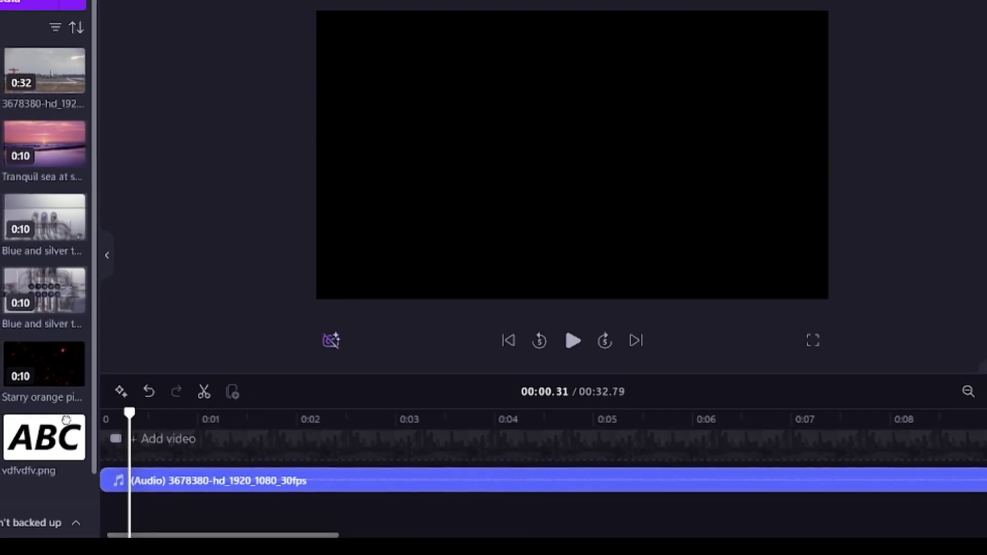
pyautogui.click(569, 345)
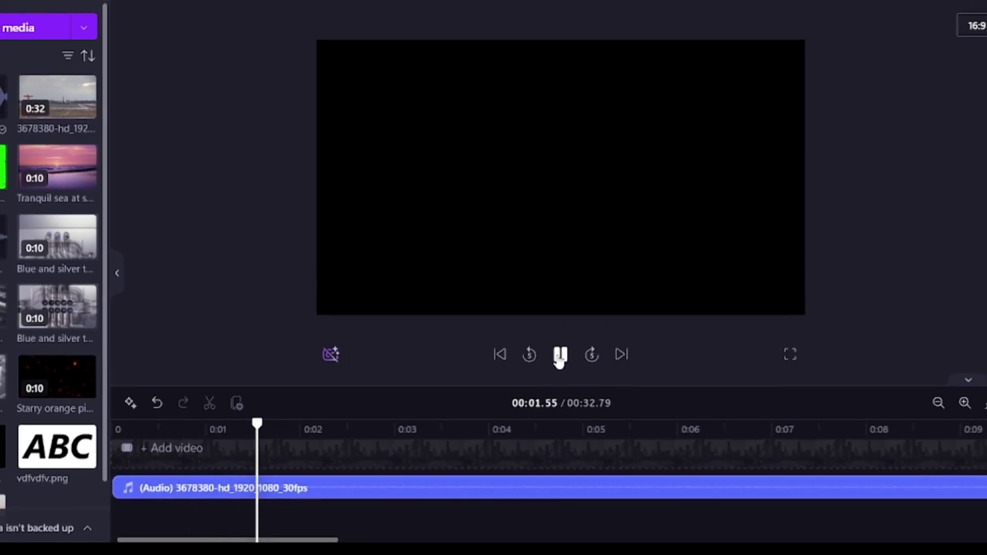
pyautogui.click(556, 362)
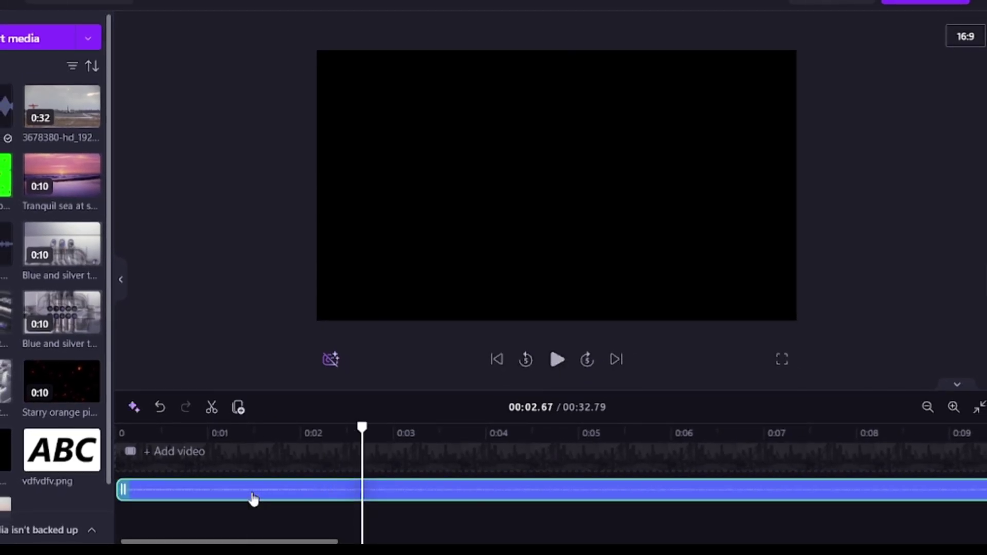
# - Delete the audio clip, import 1008.mp4 and place it on the timeline
pyautogui.rightClick(253, 499)
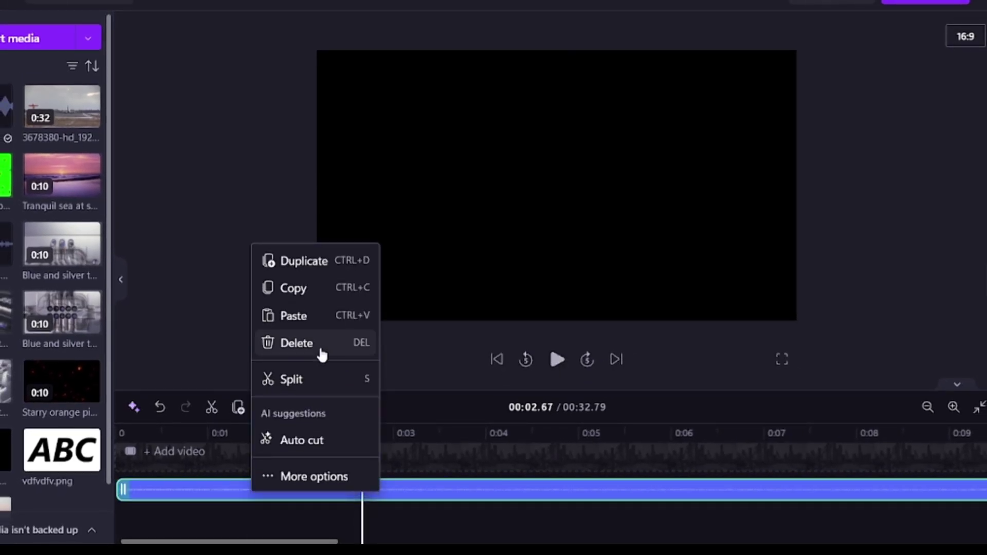
pyautogui.click(320, 348)
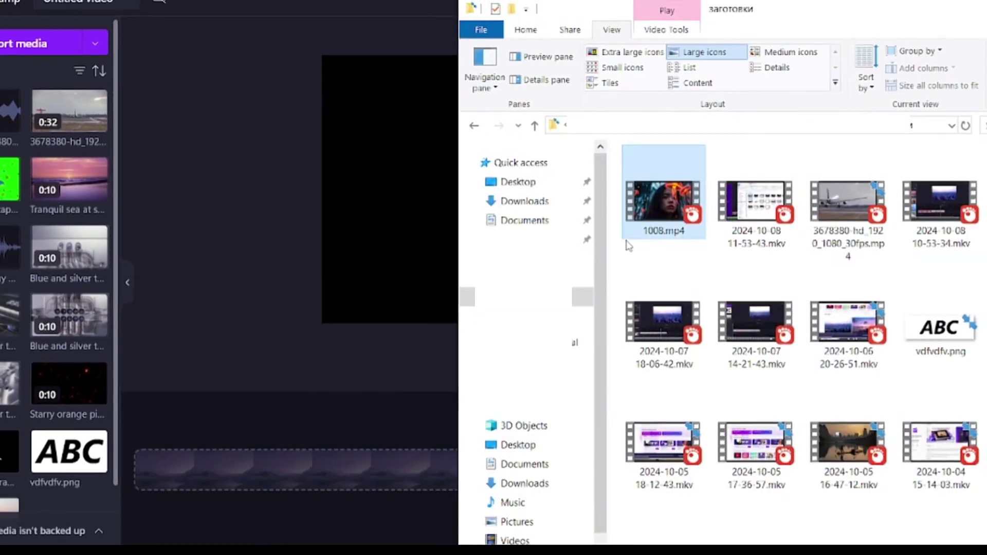
pyautogui.moveTo(661, 185); pyautogui.dragTo(41, 183)
pyautogui.moveTo(31, 144); pyautogui.dragTo(571, 453)
# - Transcribe the video to generate English (United States) autocaptions
pyautogui.click(966, 54)
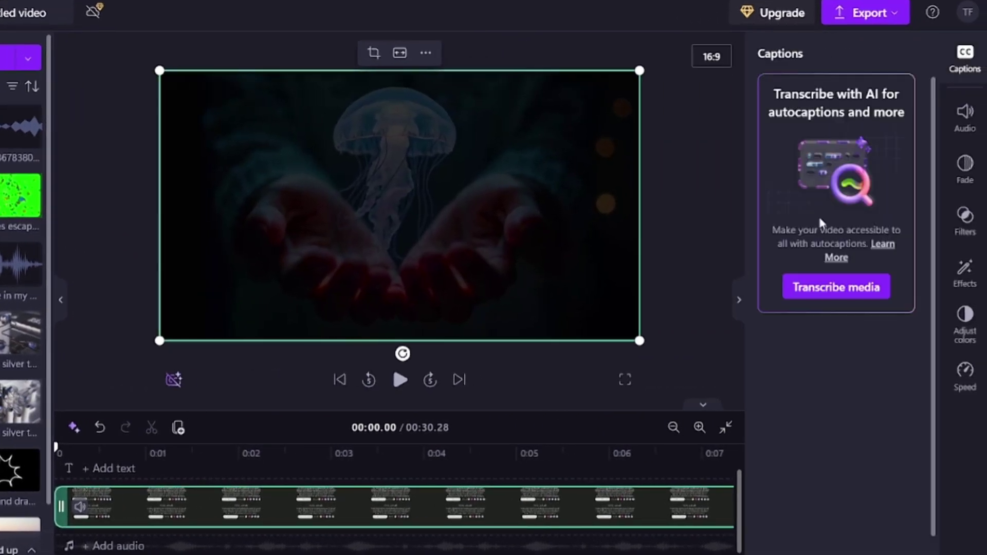
pyautogui.click(828, 289)
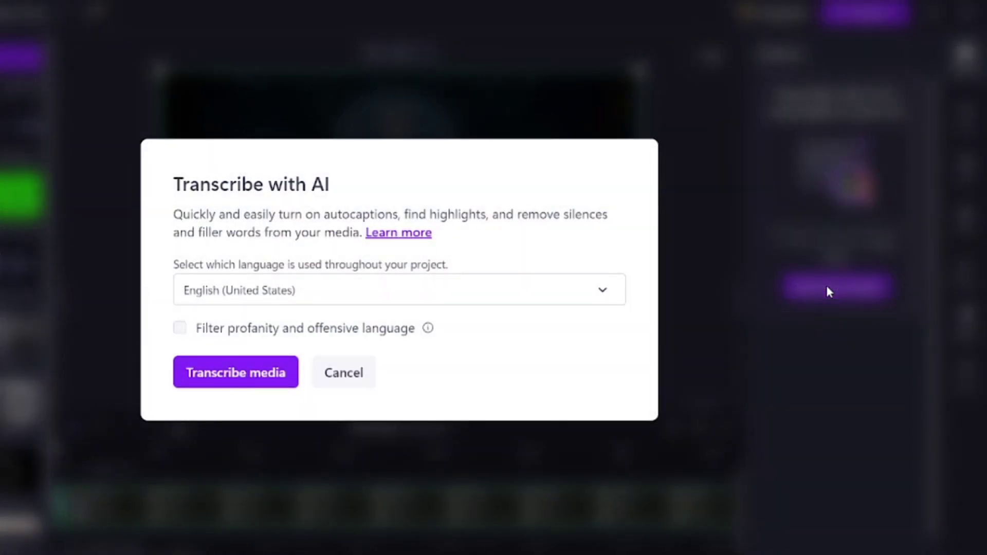
pyautogui.click(262, 390)
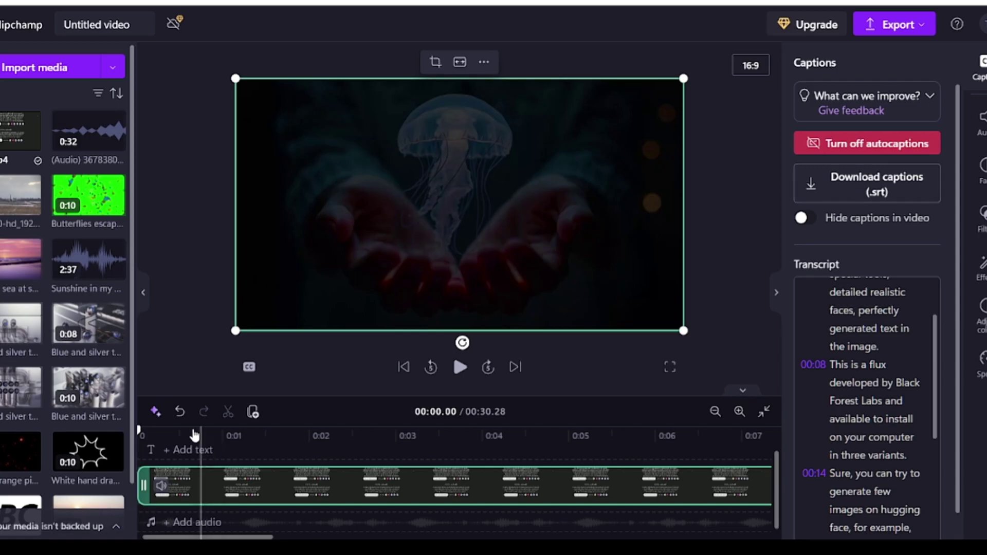
# - Preview the captions, then switch the caption font to Ranchers
pyautogui.click(461, 368)
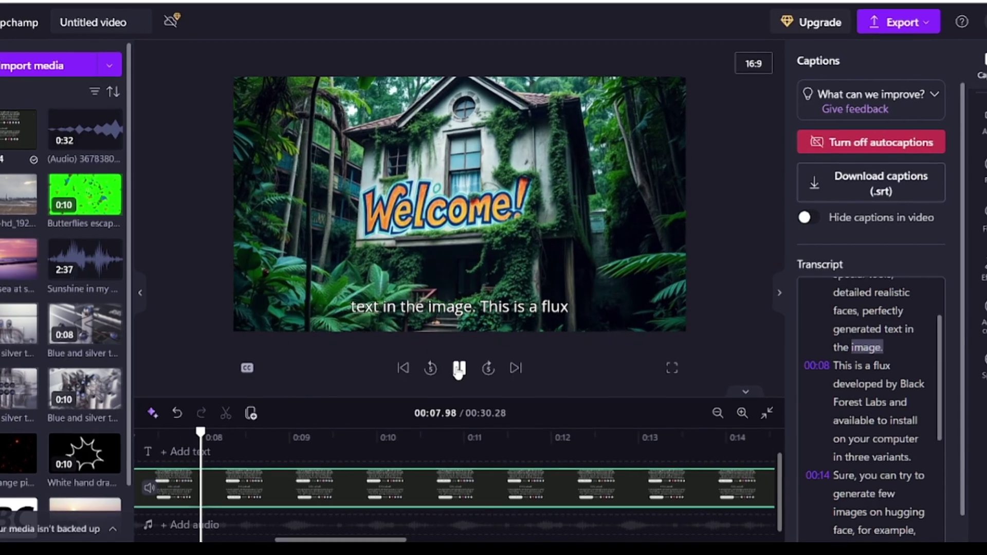
pyautogui.click(458, 368)
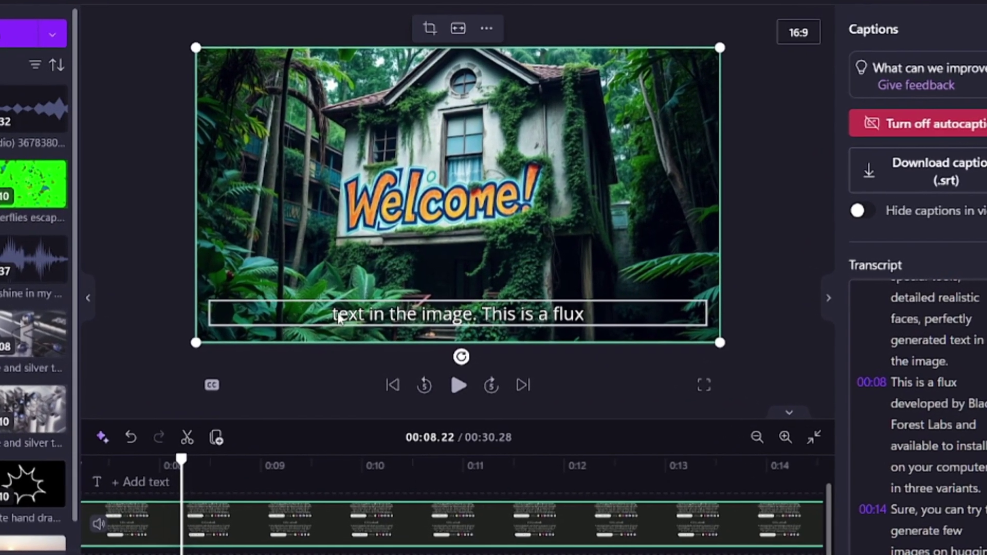
pyautogui.click(338, 313)
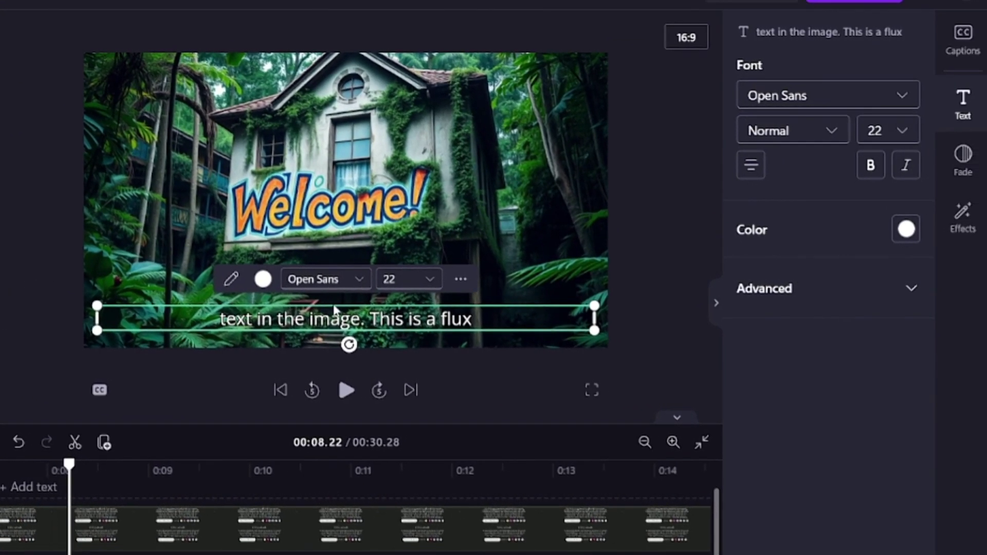
pyautogui.click(828, 95)
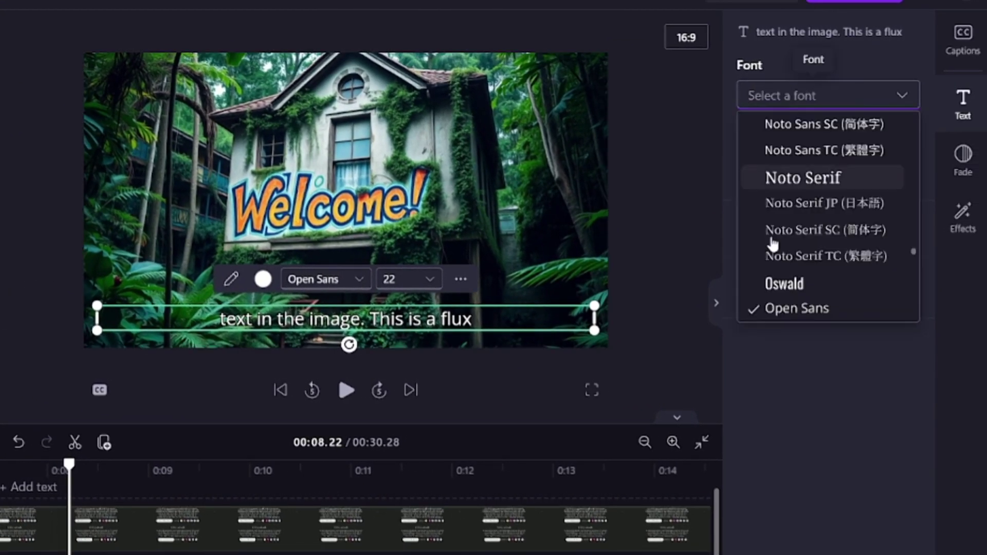
pyautogui.scroll(-6, 809, 215)
pyautogui.scroll(-1, 809, 215)
pyautogui.click(807, 226)
# - Change the caption colour to the yellow swatch
pyautogui.click(906, 230)
pyautogui.click(846, 118)
pyautogui.click(870, 118)
pyautogui.click(771, 219)
pyautogui.click(162, 524)
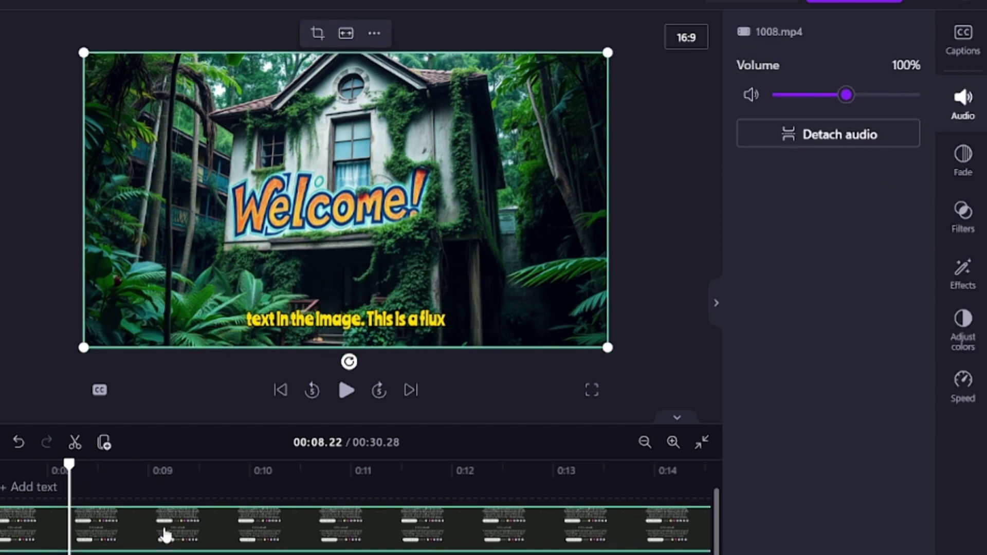
pyautogui.rightClick(162, 525)
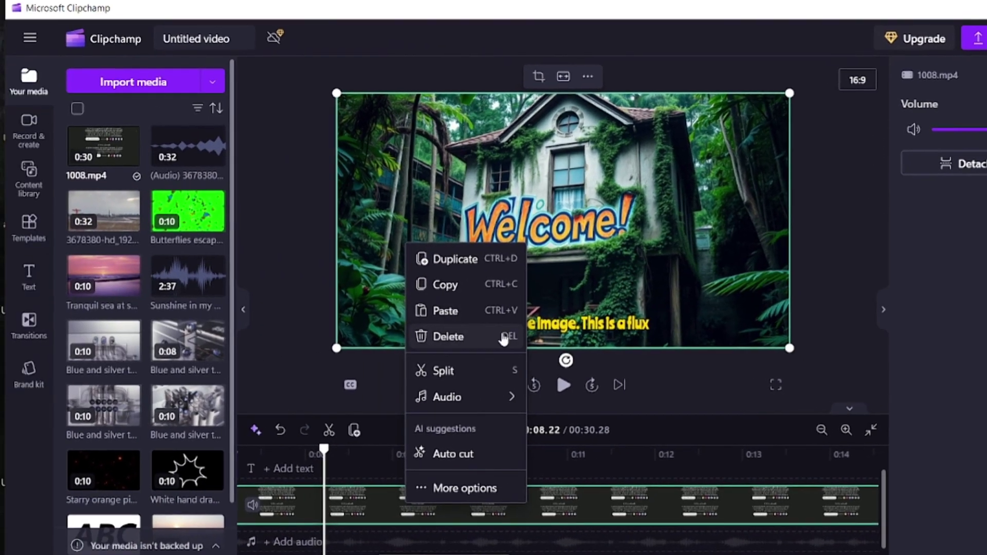
# - Delete the 1008.mp4 clip and open the Screen recorder under Record & create
pyautogui.click(503, 336)
pyautogui.click(29, 129)
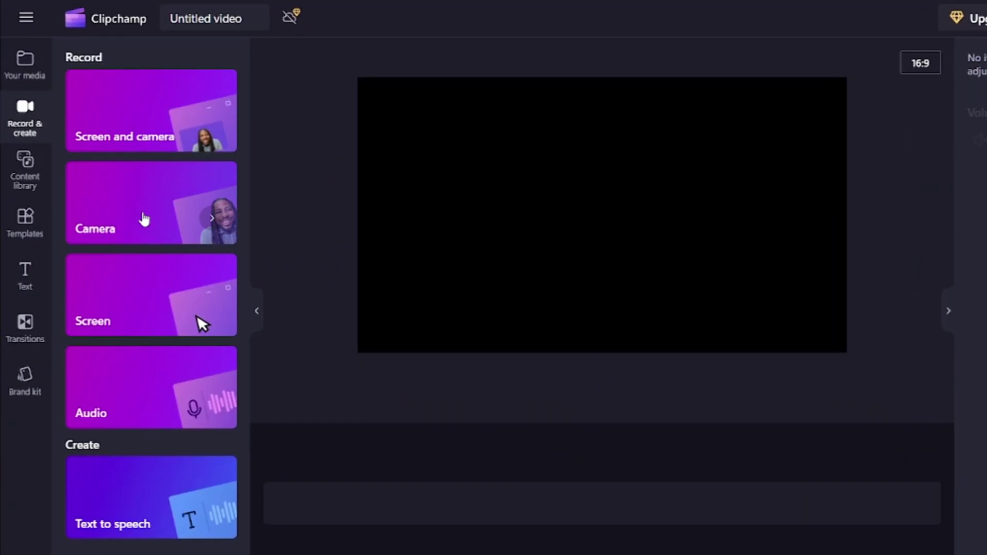
pyautogui.click(144, 392)
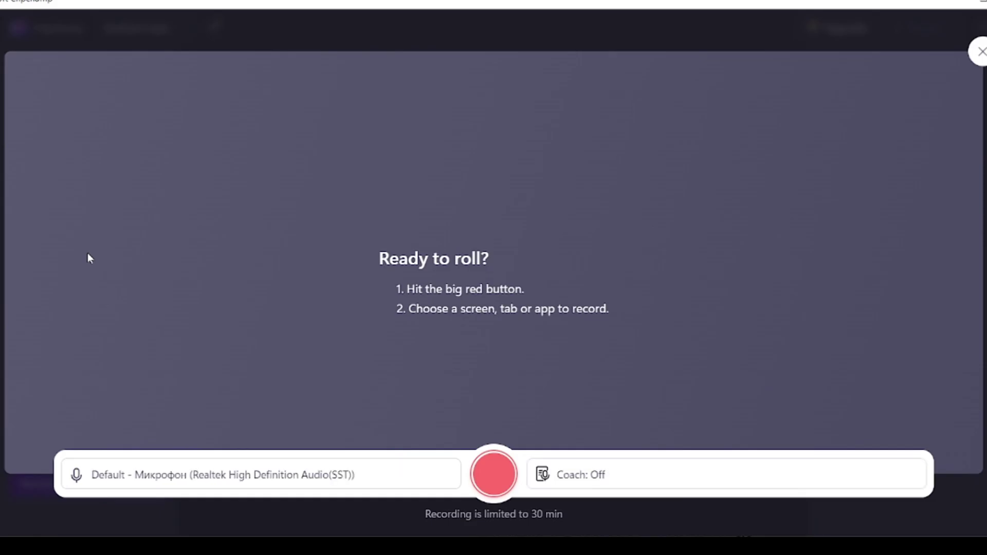
# - Keep the default Realtek microphone and leave Speaker Coach off
pyautogui.click(444, 479)
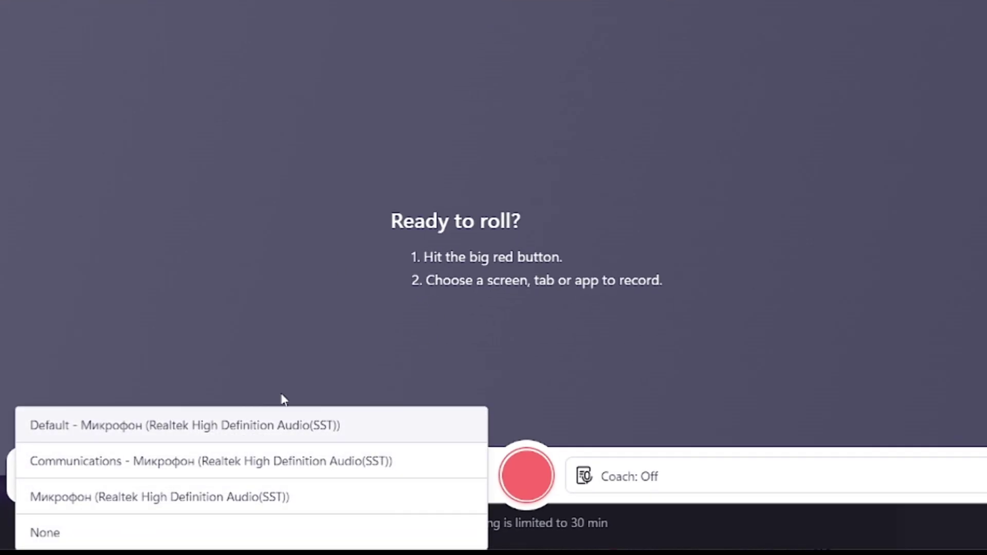
pyautogui.click(718, 496)
pyautogui.click(609, 477)
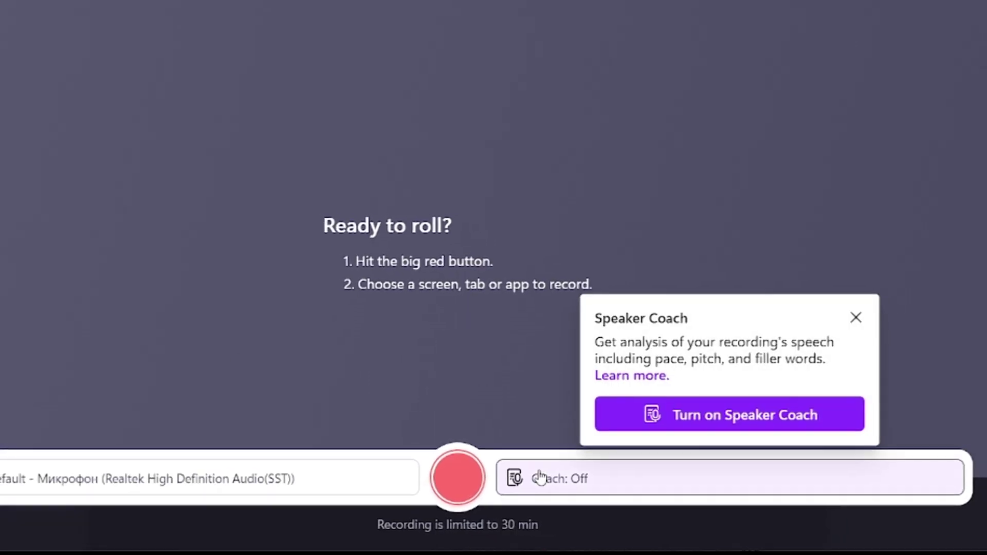
pyautogui.click(864, 330)
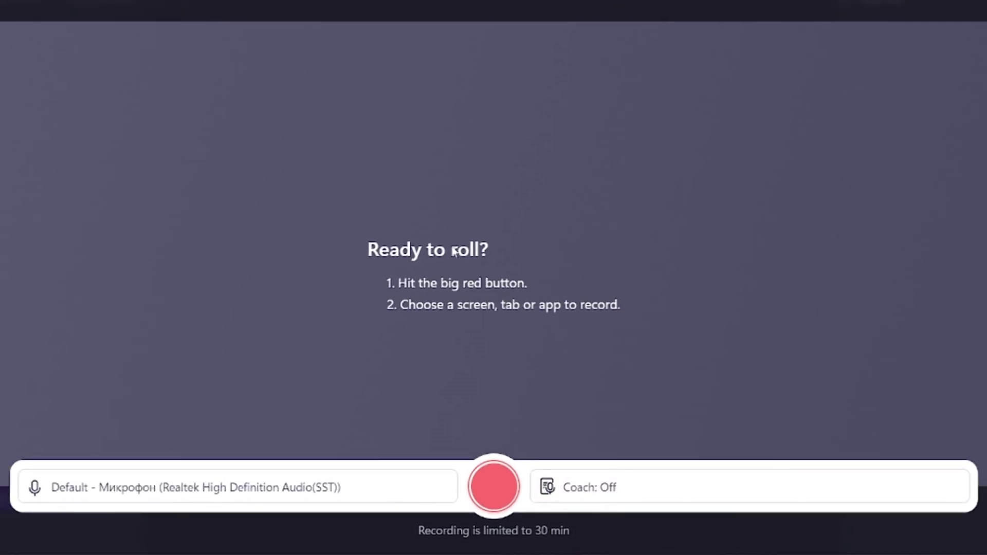
# - Start a screen recording of the New Tab - Google Chrome window
pyautogui.click(498, 486)
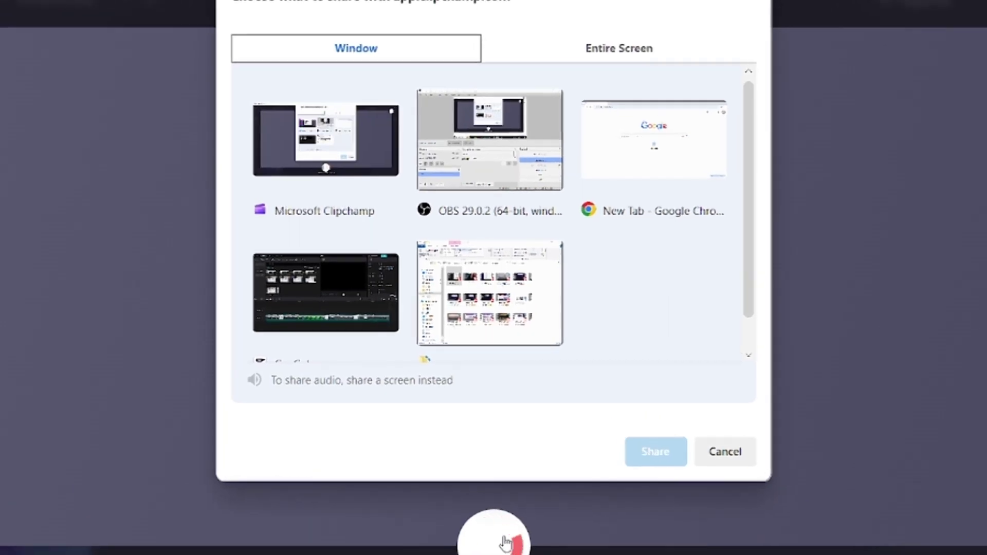
pyautogui.click(653, 145)
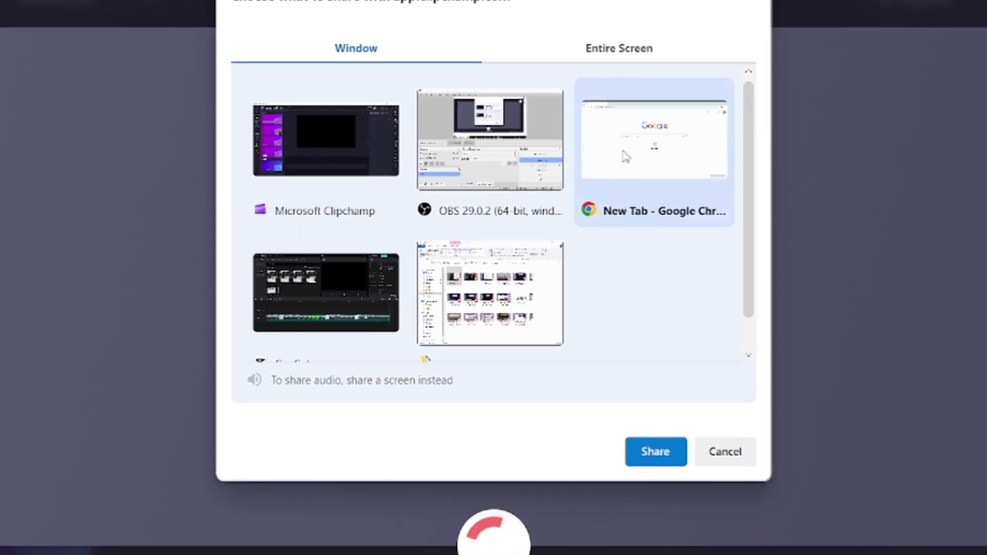
pyautogui.click(610, 48)
pyautogui.click(353, 56)
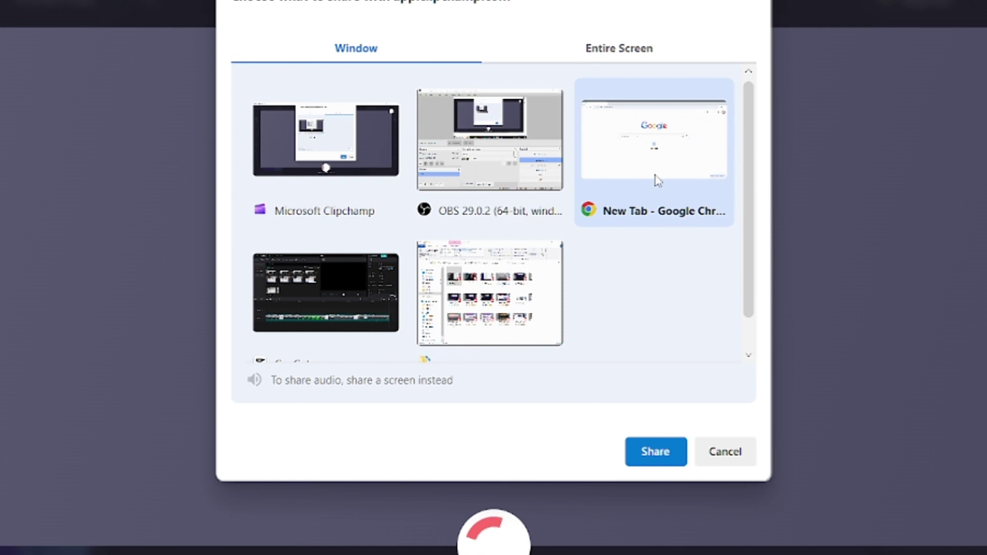
# - Run a Google search for 'h' in the shared window, then stop sharing
pyautogui.click(656, 452)
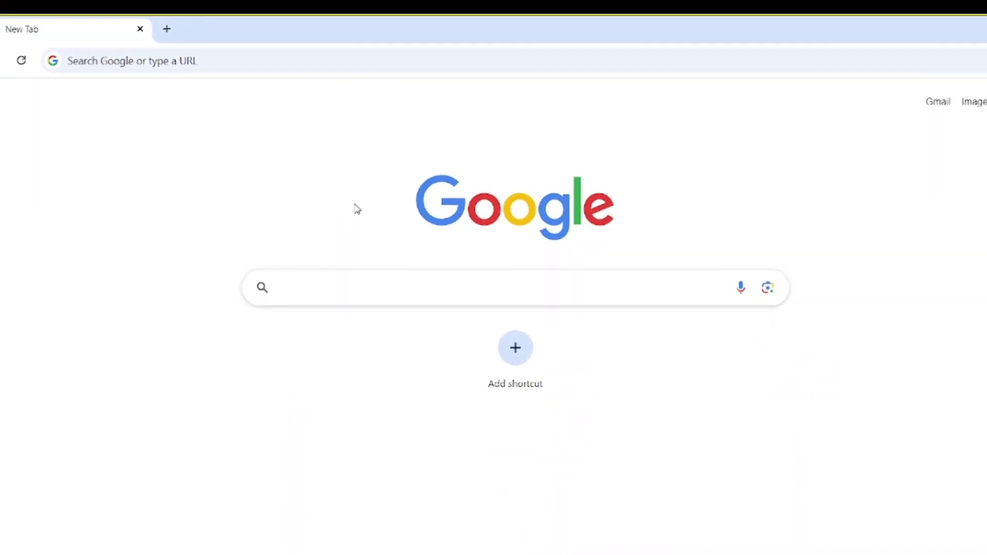
pyautogui.write('h')
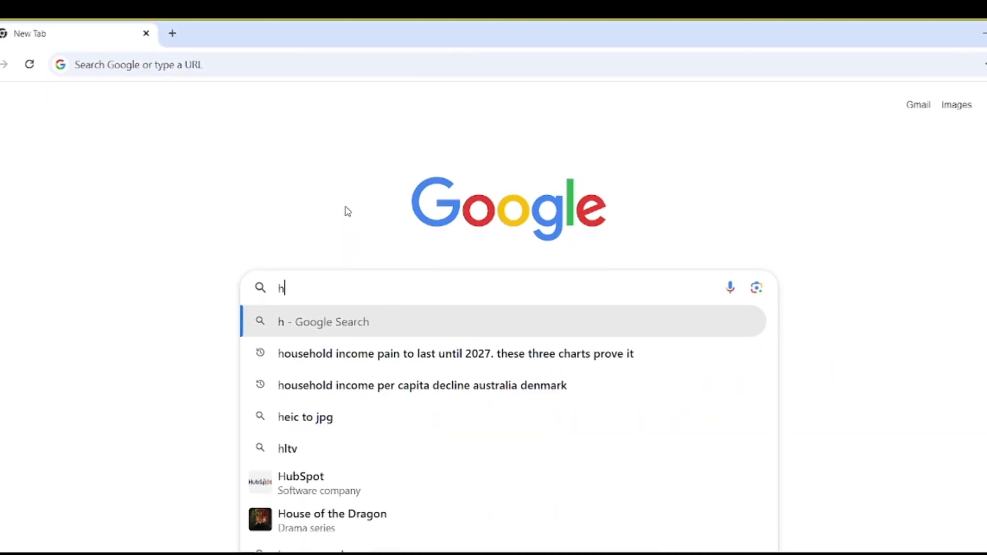
pyautogui.press('Return')
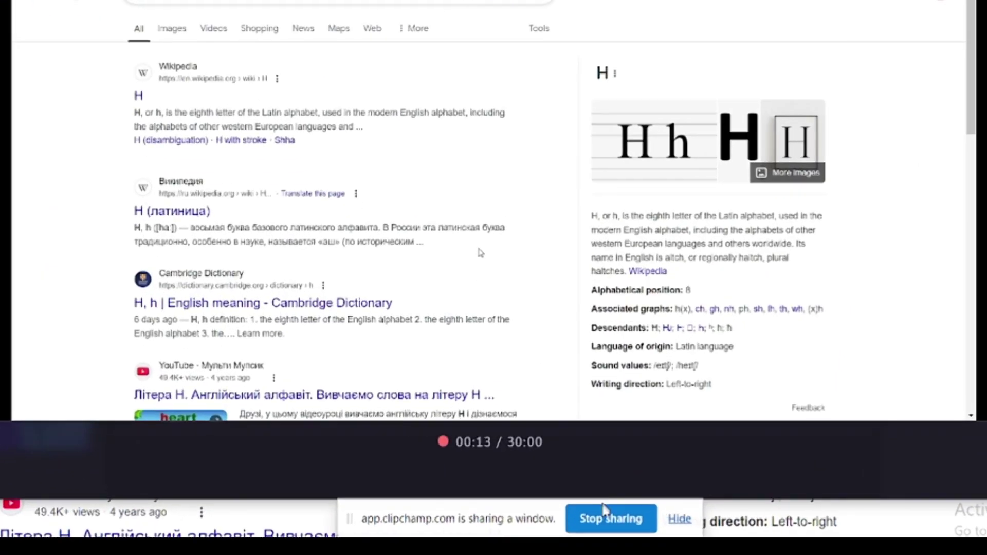
pyautogui.click(606, 517)
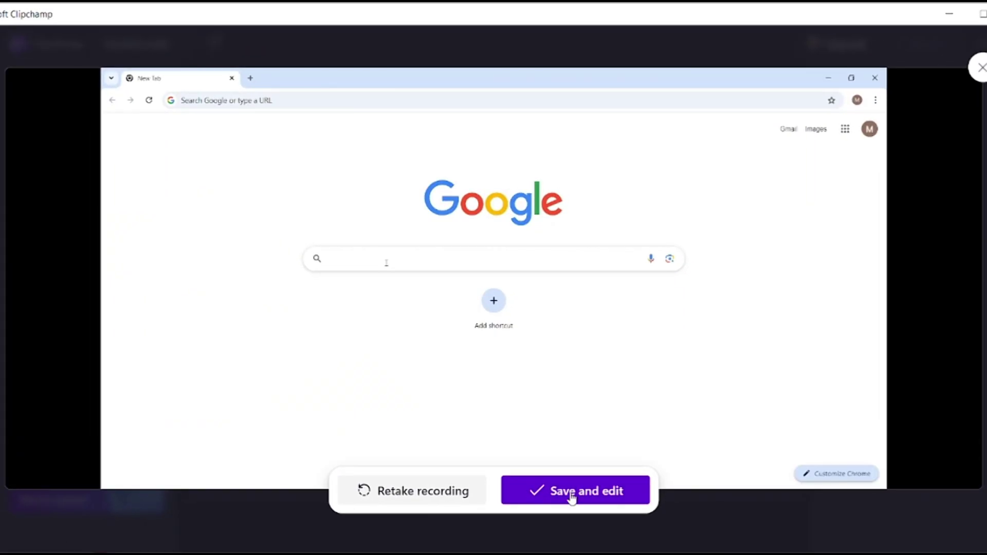
# - Save the 00:16.07 recording into the editor, review it, then delete it from the timeline
pyautogui.click(571, 496)
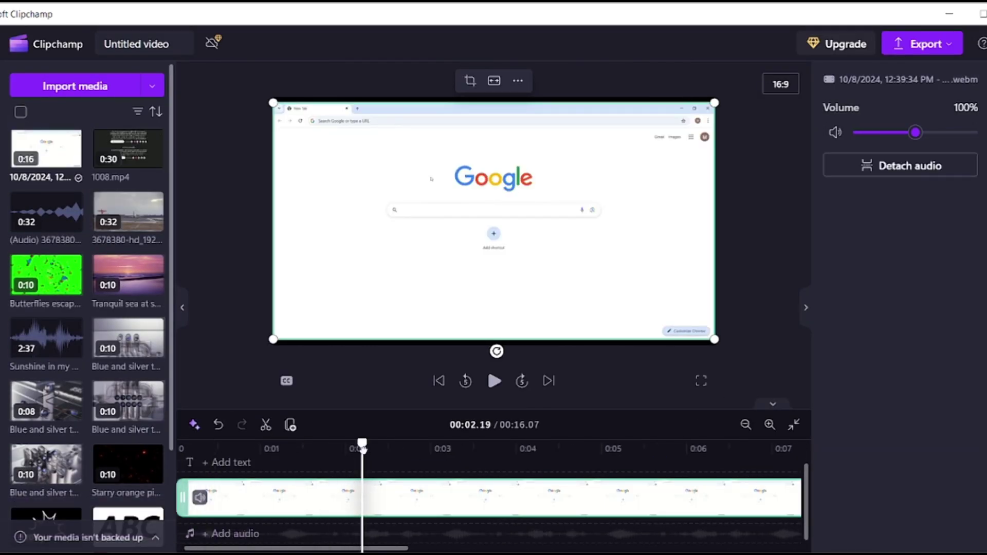
pyautogui.moveTo(638, 458); pyautogui.dragTo(445, 448)
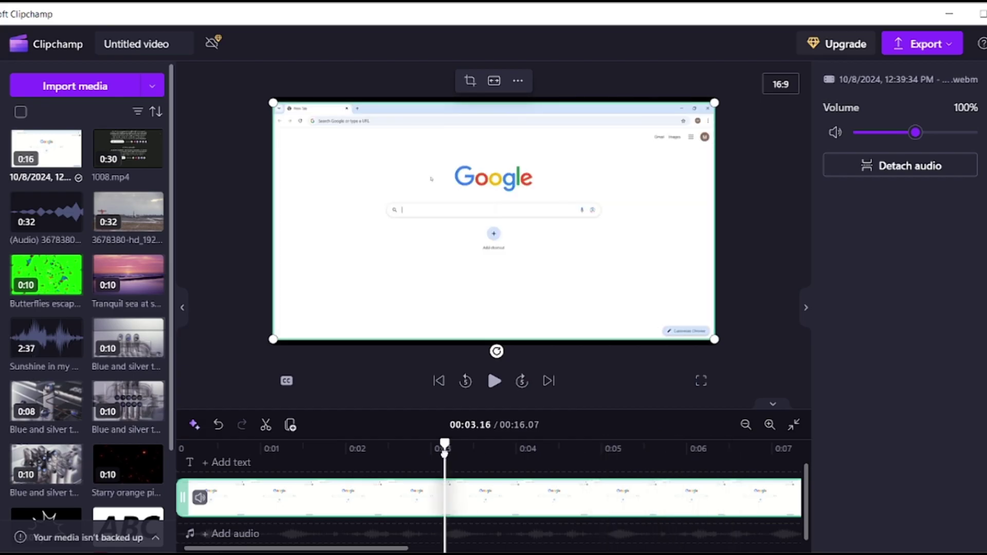
pyautogui.rightClick(285, 496)
pyautogui.click(319, 326)
# - Open the Camera recorder and check the camera list without changing it
pyautogui.click(34, 130)
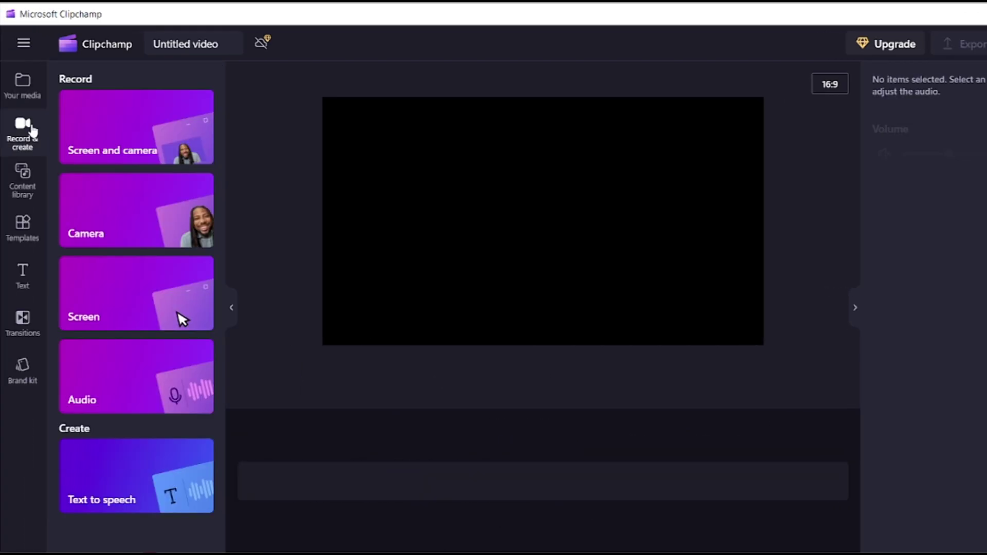
pyautogui.click(132, 236)
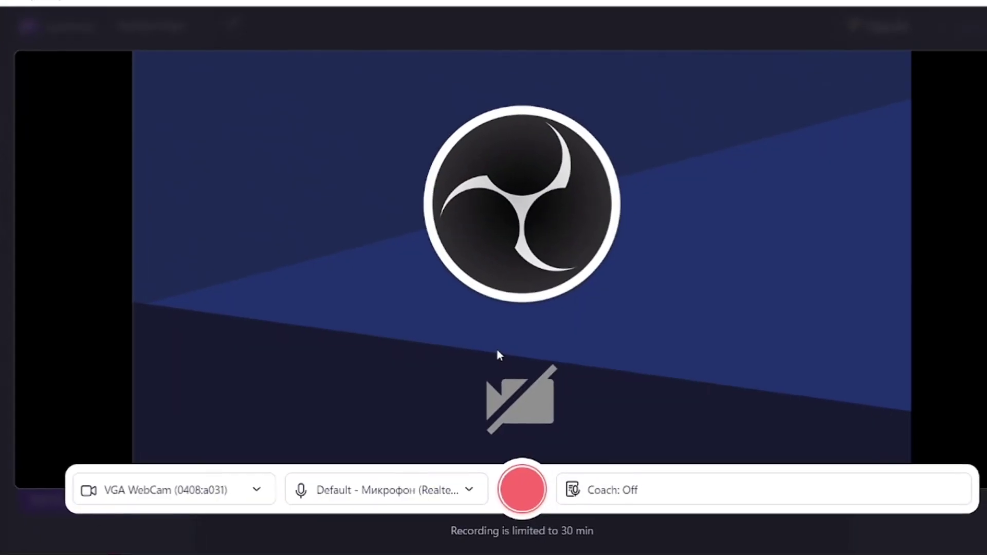
pyautogui.click(170, 488)
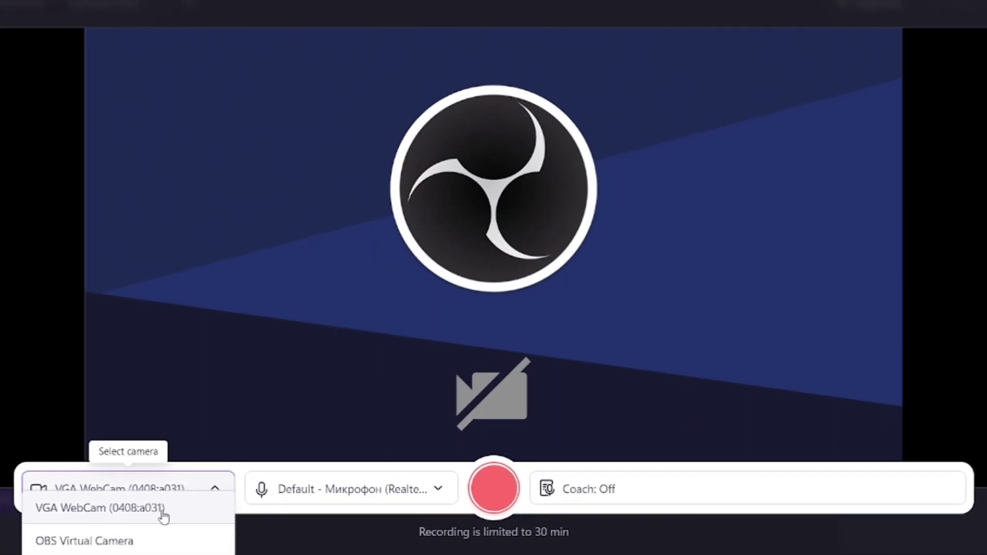
pyautogui.click(214, 489)
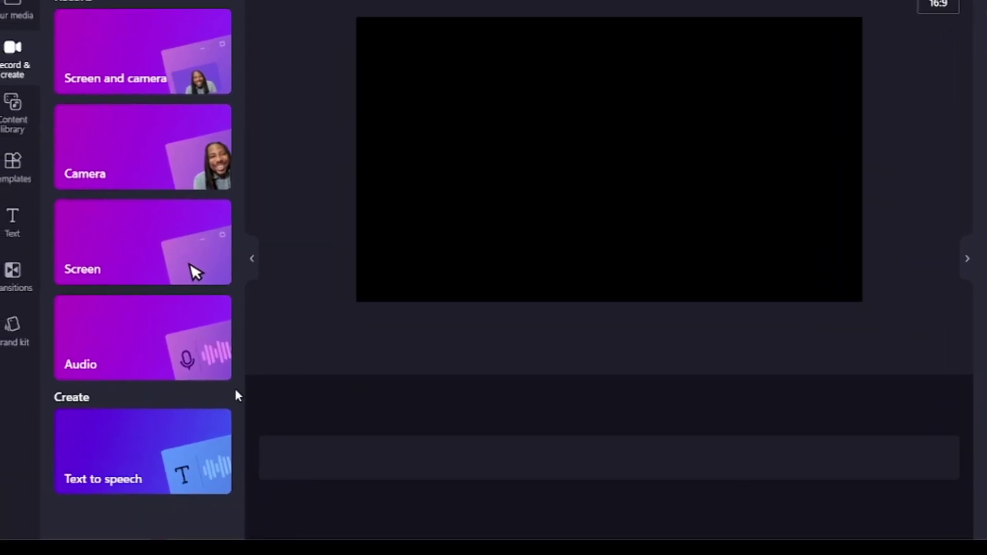
# - Add a text-to-speech clip and keep English (United States) as its language
pyautogui.click(93, 432)
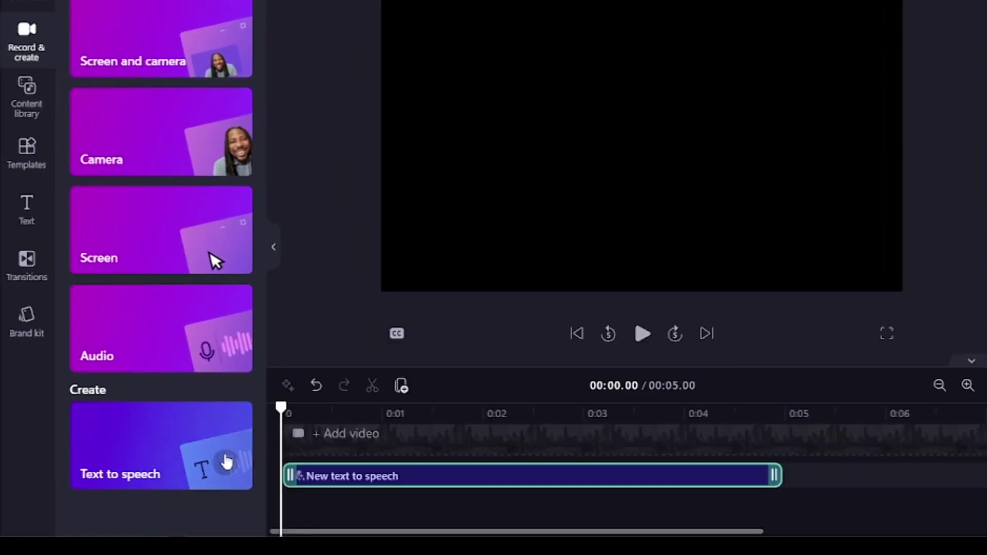
pyautogui.moveTo(381, 483); pyautogui.dragTo(372, 478)
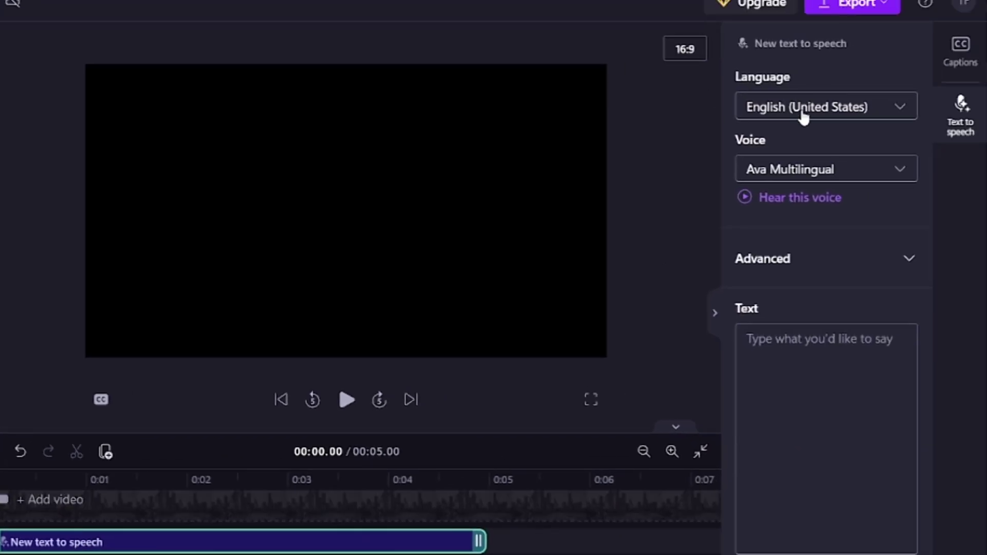
pyautogui.click(804, 117)
pyautogui.scroll(-10, 806, 254)
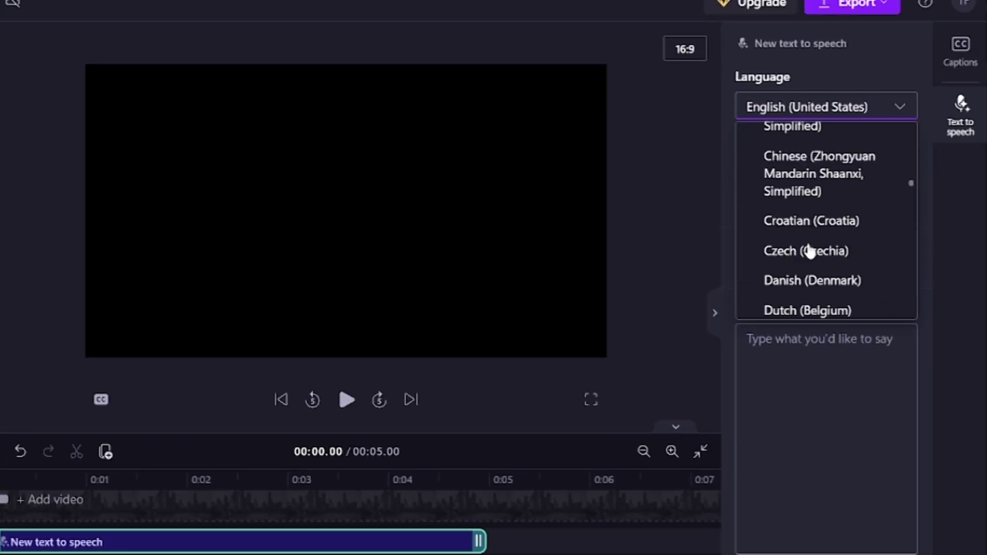
pyautogui.scroll(-5, 809, 245)
pyautogui.click(878, 42)
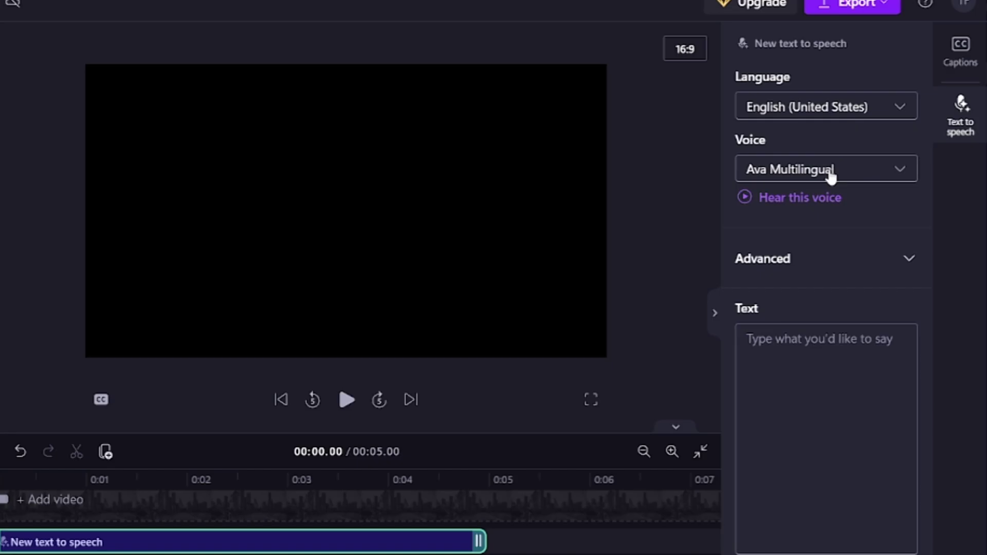
# - Set the text-to-speech voice to Andrew Multilingual
pyautogui.click(831, 176)
pyautogui.scroll(-3, 766, 286)
pyautogui.scroll(3, 769, 280)
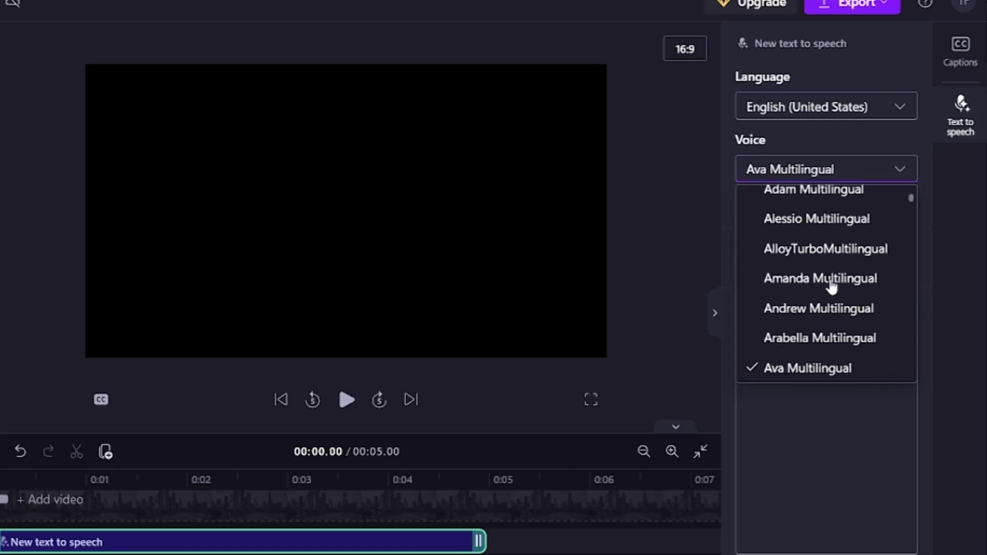
pyautogui.click(860, 311)
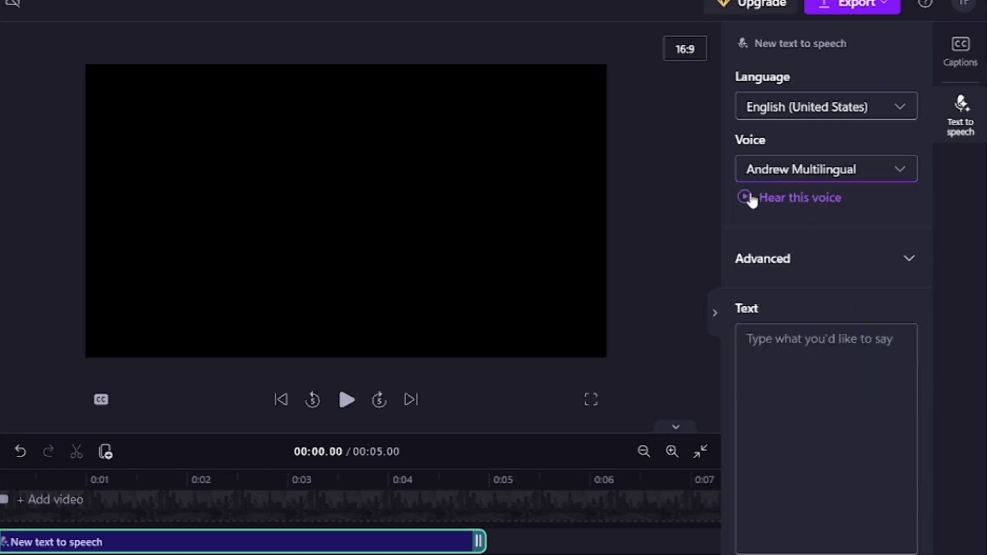
# - Keep Neutral emotion and Default pitch in the advanced voice settings
pyautogui.click(790, 270)
pyautogui.scroll(-1, 823, 268)
pyautogui.click(825, 248)
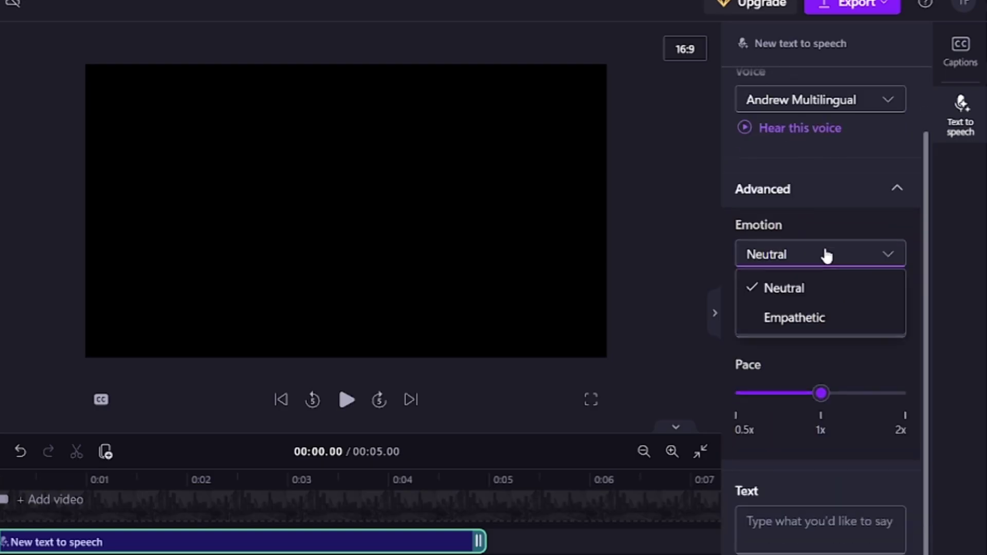
pyautogui.click(826, 256)
pyautogui.click(822, 328)
pyautogui.click(822, 327)
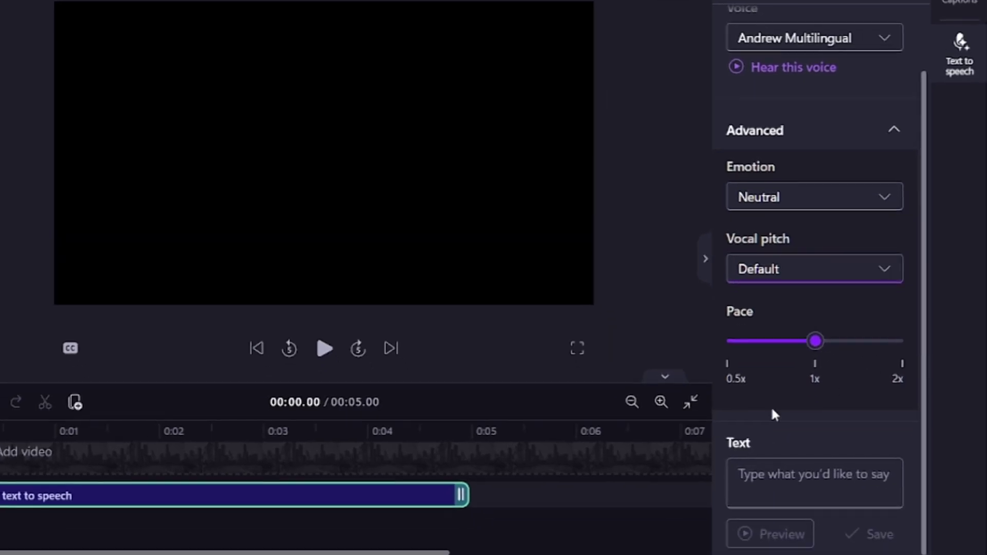
# - Enter 'hello, this is AI generated voice' as the voiceover text and preview it
pyautogui.click(742, 473)
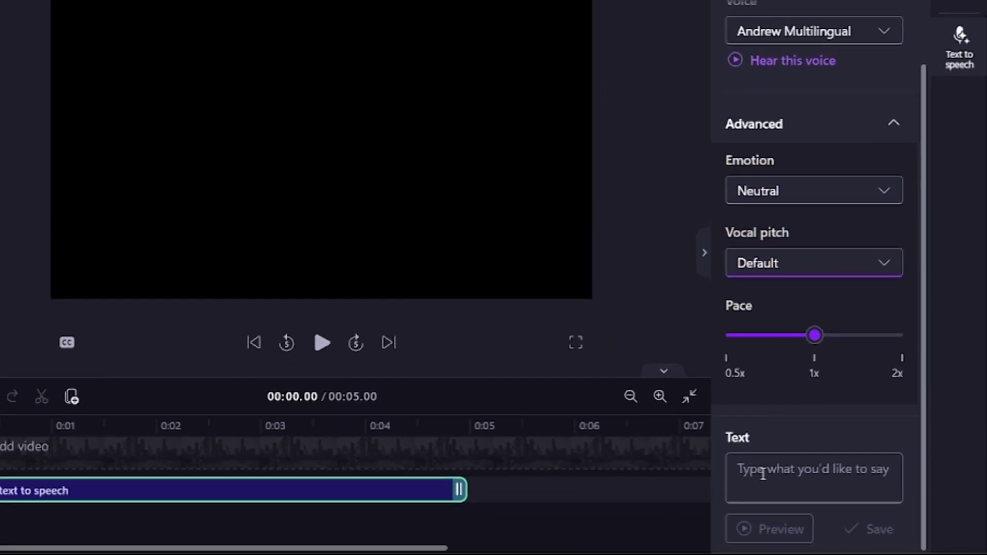
pyautogui.write('hello, this is ai')
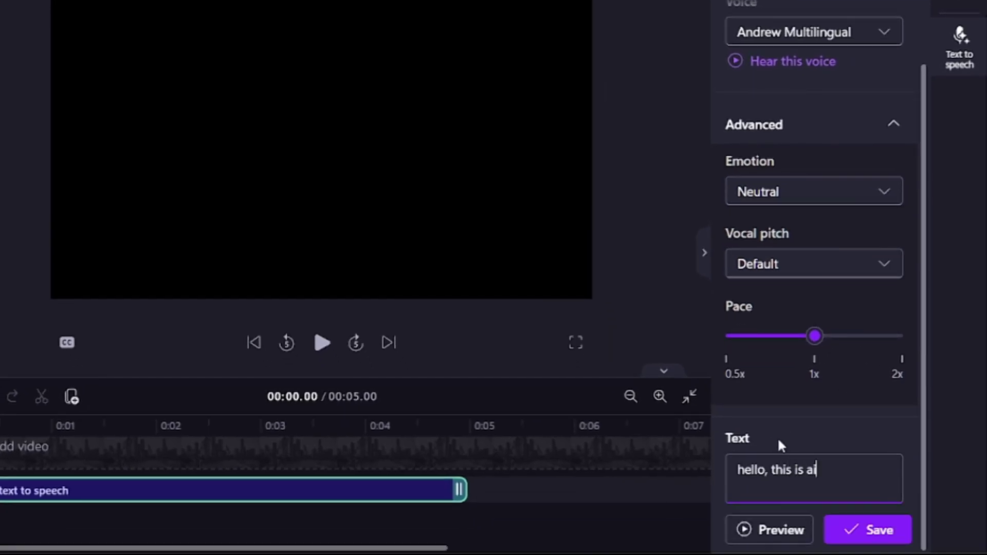
pyautogui.press('BackSpace')
pyautogui.press('BackSpace')
pyautogui.write('AI generated voice')
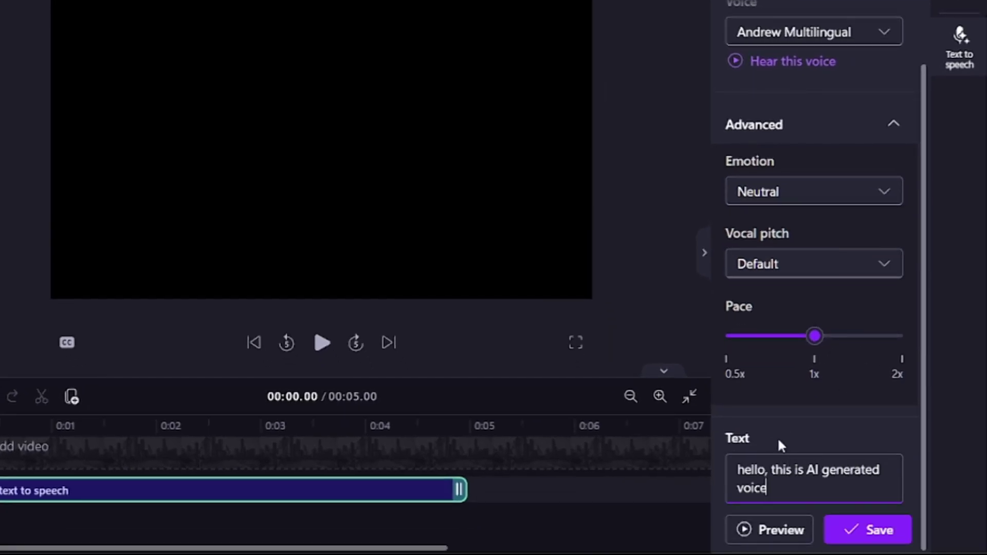
pyautogui.click(781, 533)
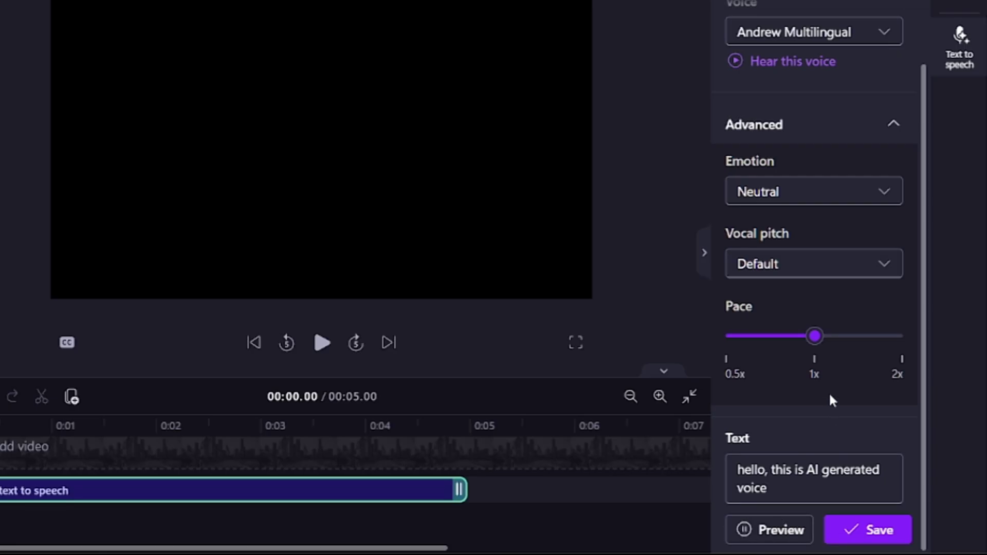
# - Set the voice pace to 1x, emotion to Empathetic and pitch to Low, then preview
pyautogui.moveTo(816, 337); pyautogui.dragTo(877, 336)
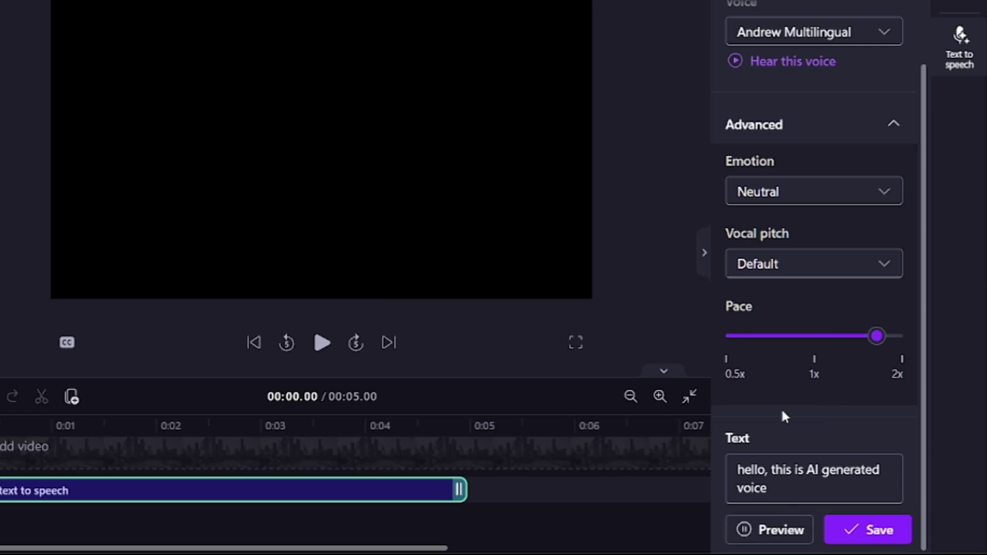
pyautogui.moveTo(877, 337); pyautogui.dragTo(815, 336)
pyautogui.click(812, 195)
pyautogui.click(791, 257)
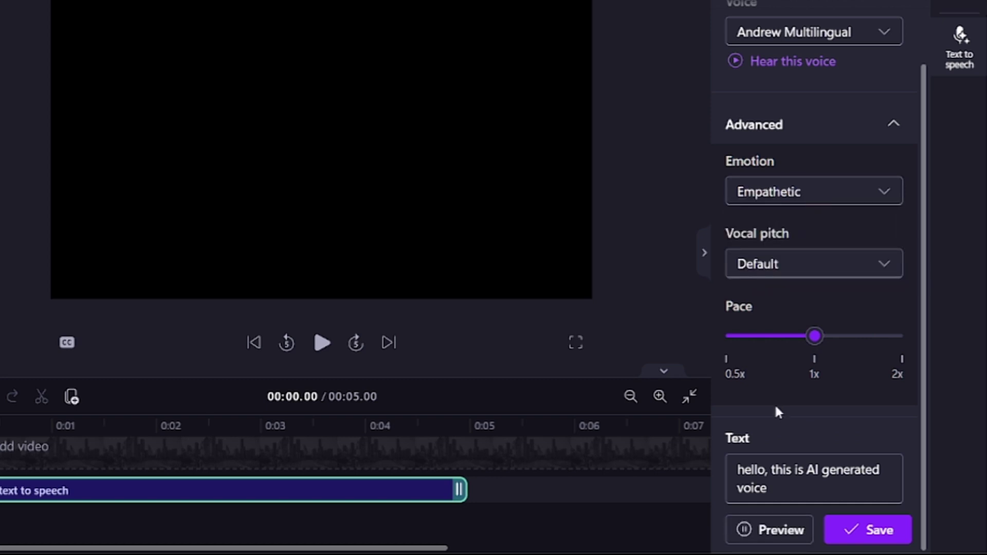
pyautogui.click(767, 270)
pyautogui.click(807, 360)
pyautogui.click(758, 532)
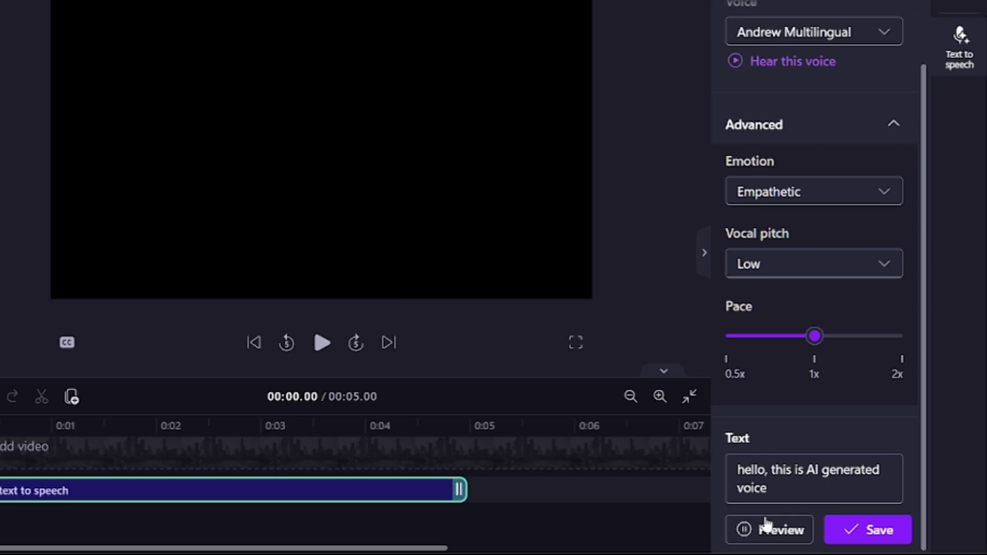
# - Reset the vocal pitch to Default and play the voiceover with its captions
pyautogui.click(801, 263)
pyautogui.click(789, 303)
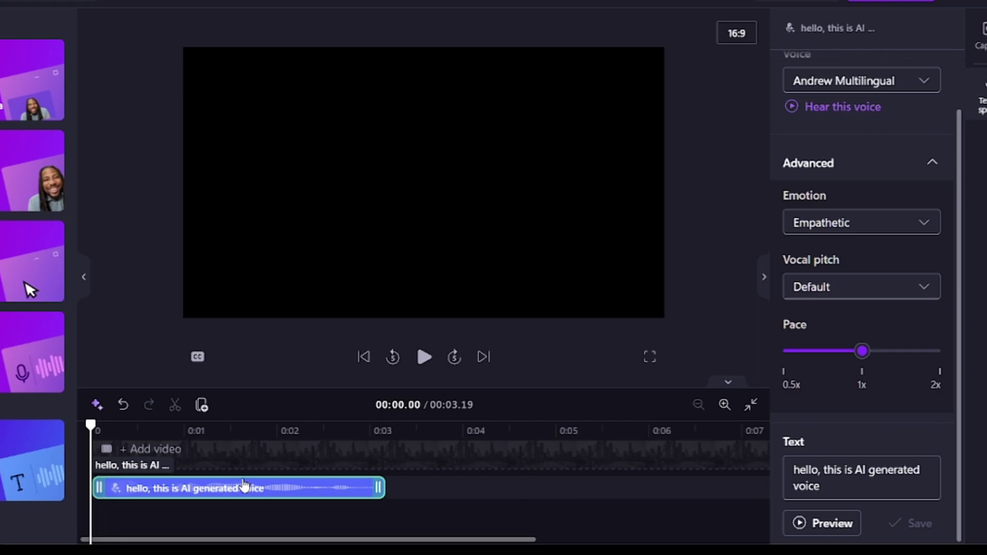
pyautogui.moveTo(245, 486)
pyautogui.mouseDown()
pyautogui.moveTo(286, 494)
pyautogui.moveTo(236, 478)
pyautogui.mouseUp()
pyautogui.click(419, 359)
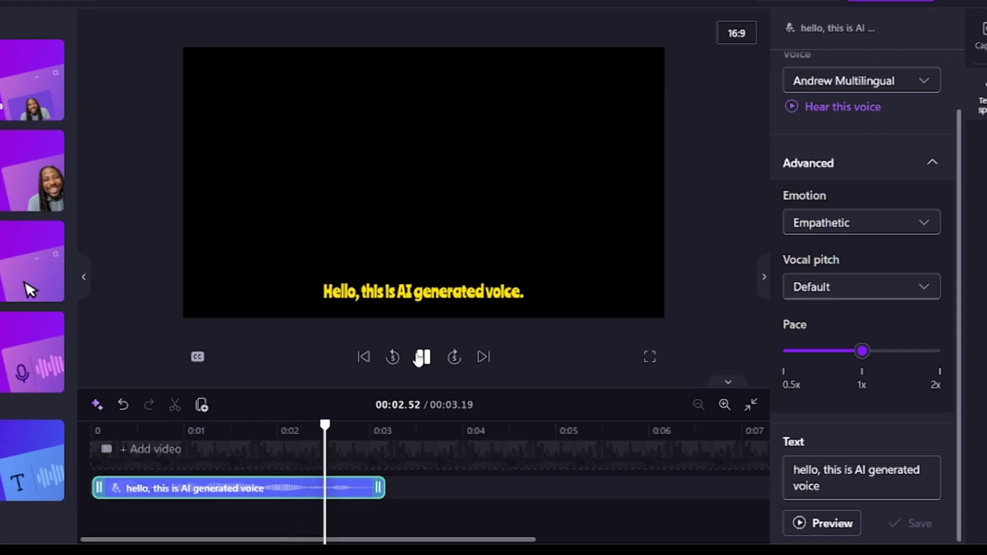
# - Pause playback and delete the voiceover clip from the timeline
pyautogui.click(420, 358)
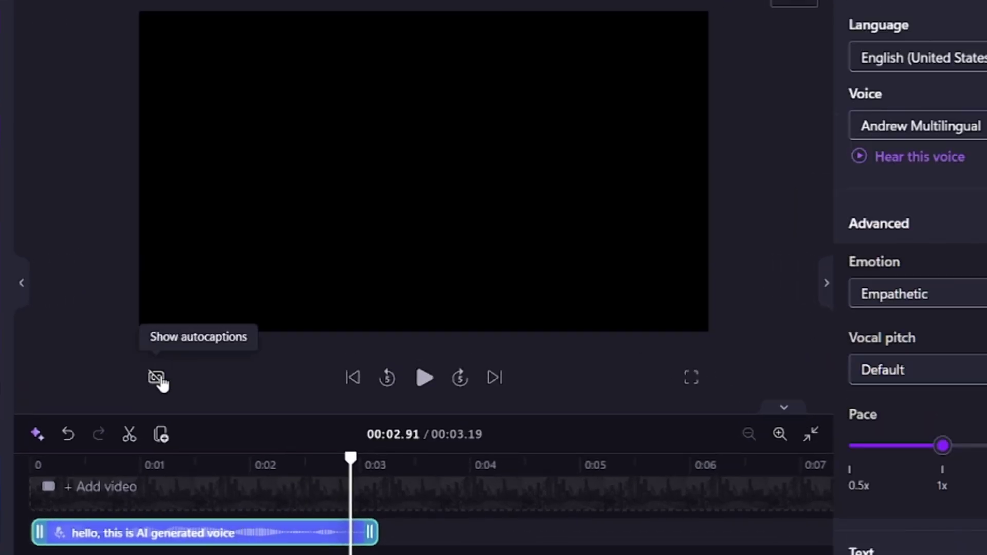
pyautogui.rightClick(198, 533)
pyautogui.click(344, 333)
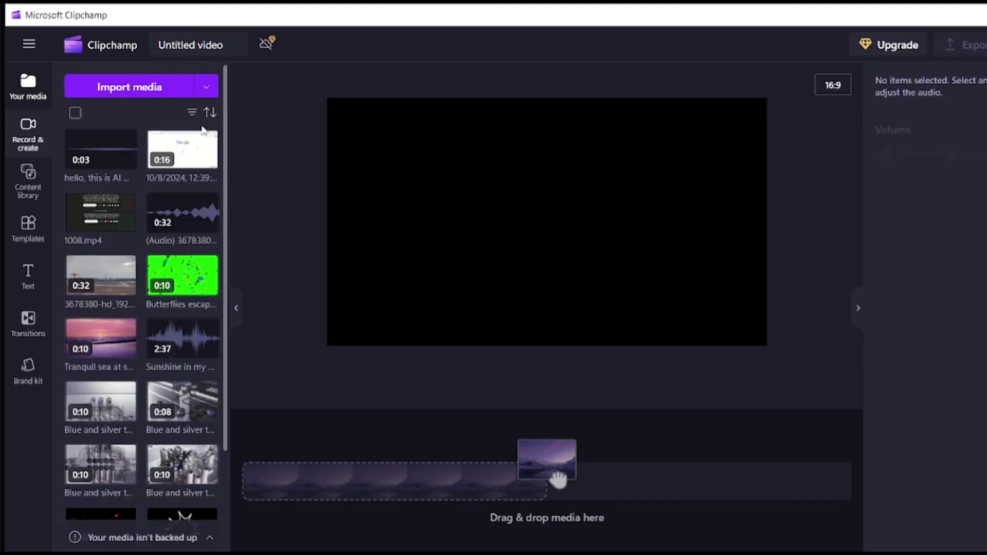
# - Add the Tranquil sea clip, switch to 9:16 portrait, and enlarge it to fill the frame
pyautogui.moveTo(29, 327); pyautogui.dragTo(241, 453)
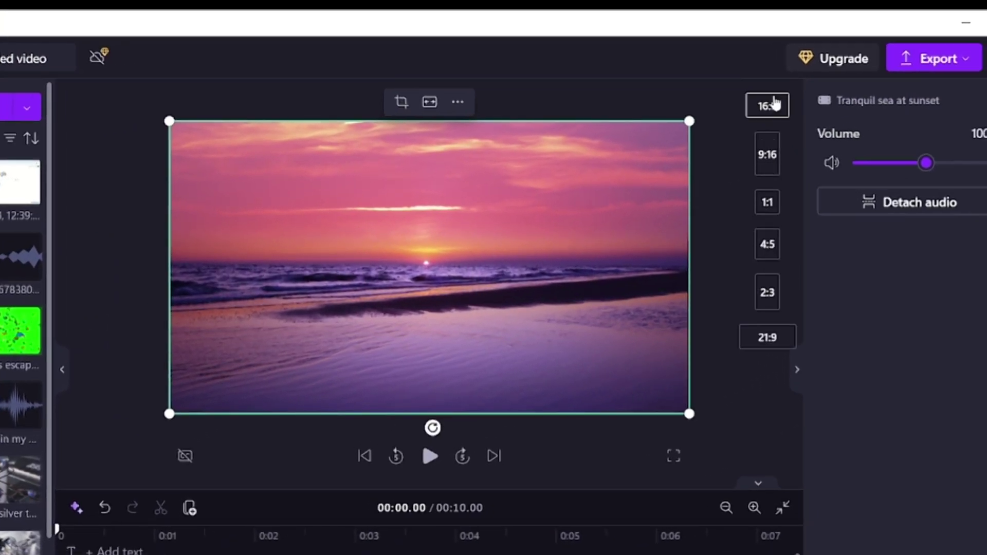
pyautogui.click(766, 155)
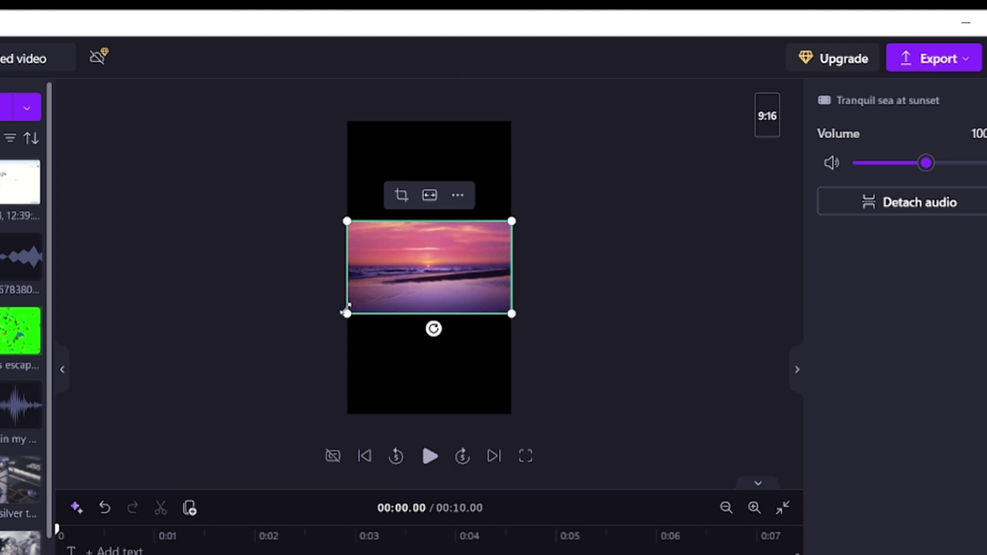
pyautogui.moveTo(345, 311); pyautogui.dragTo(174, 407)
pyautogui.moveTo(511, 221); pyautogui.dragTo(684, 128)
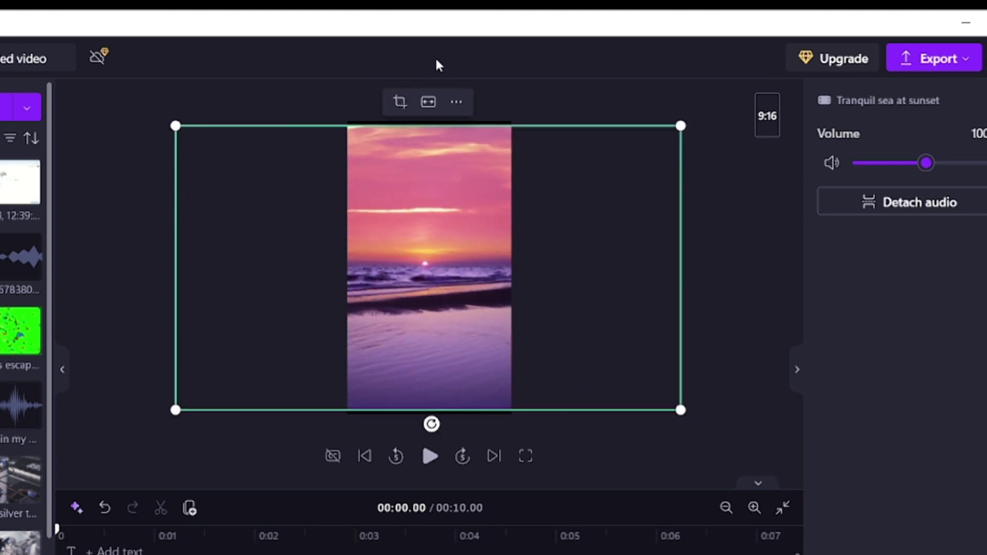
# - Try cropping the clip's bottom edge and undo, then toggle Fit and back to Fill
pyautogui.click(400, 103)
pyautogui.moveTo(424, 410); pyautogui.dragTo(434, 327)
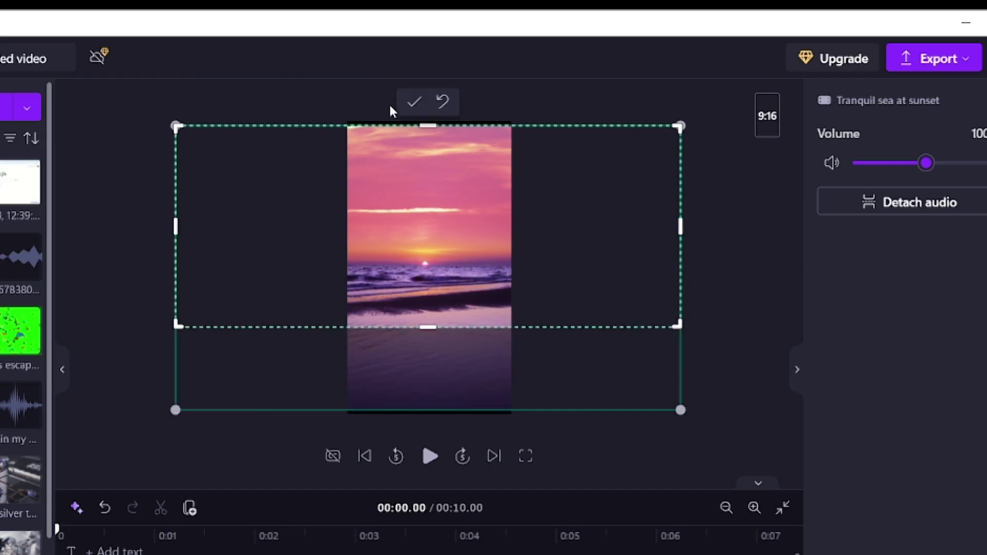
pyautogui.click(414, 102)
pyautogui.click(105, 508)
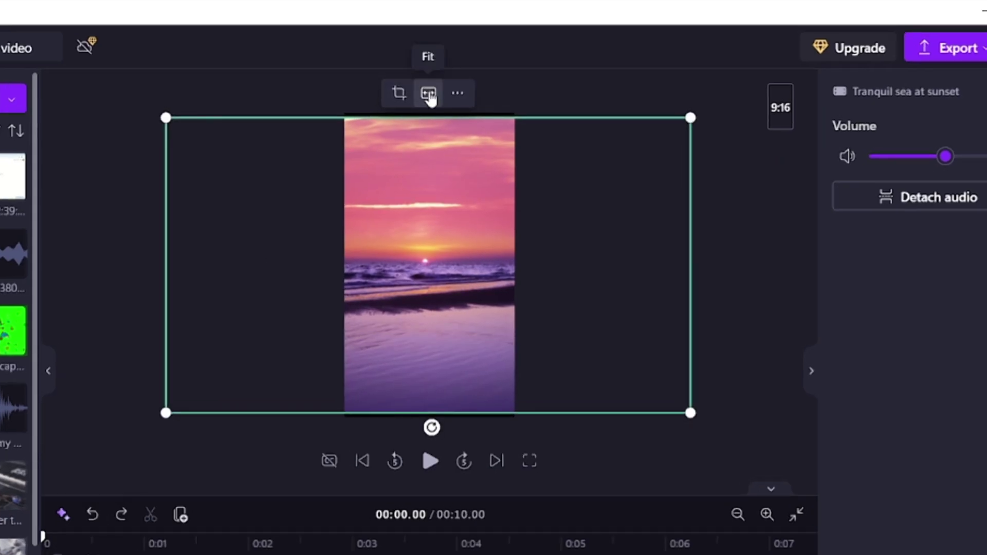
pyautogui.click(429, 93)
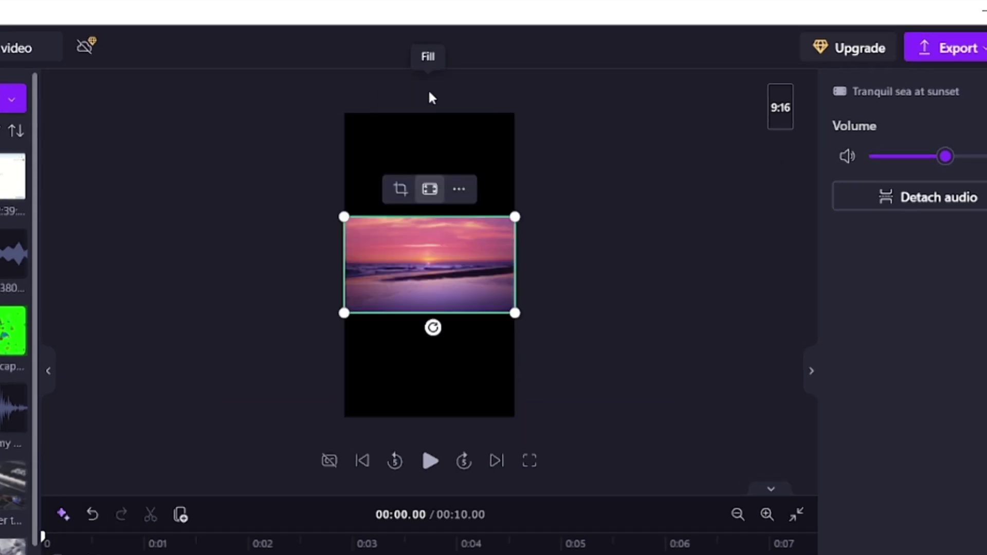
pyautogui.click(429, 190)
# - Try rotating the clip 90° (undone) and flipping it horizontally twice
pyautogui.click(460, 98)
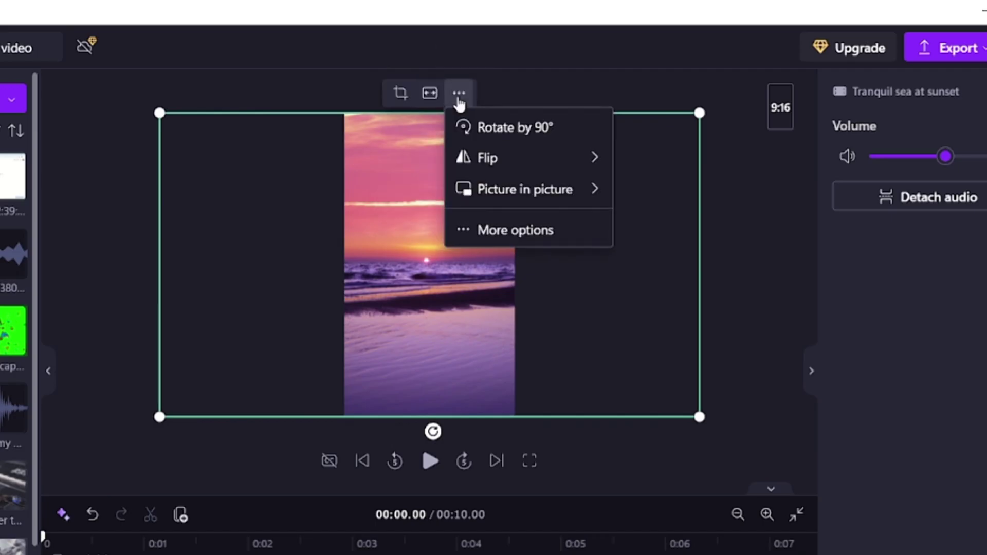
pyautogui.click(498, 129)
pyautogui.hotkey('ctrl', 'z')
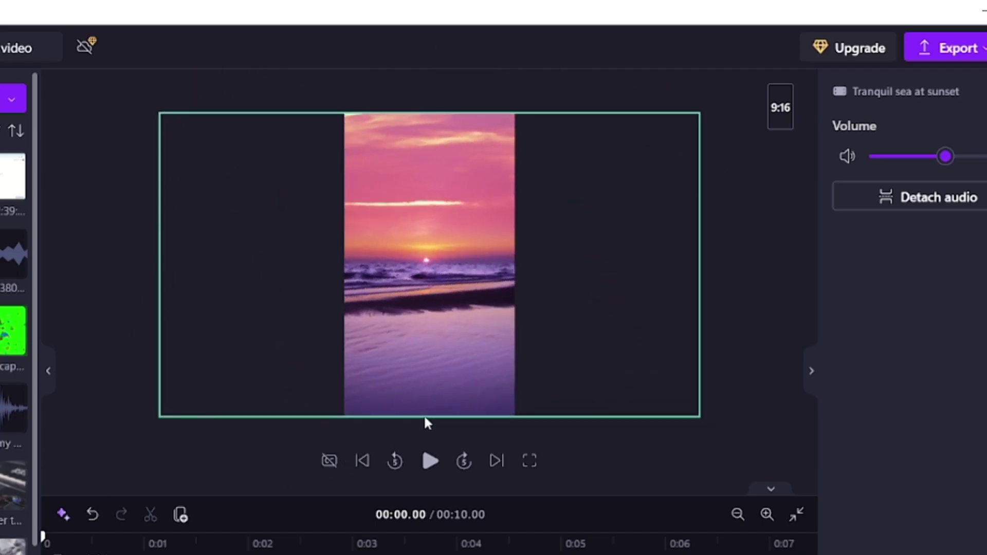
pyautogui.click(459, 93)
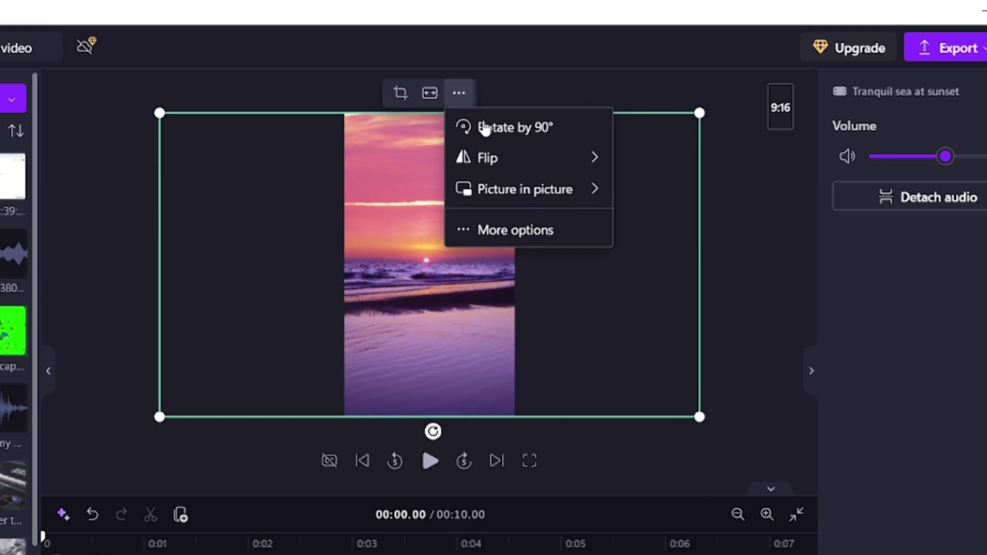
pyautogui.moveTo(509, 160)
pyautogui.click(681, 163)
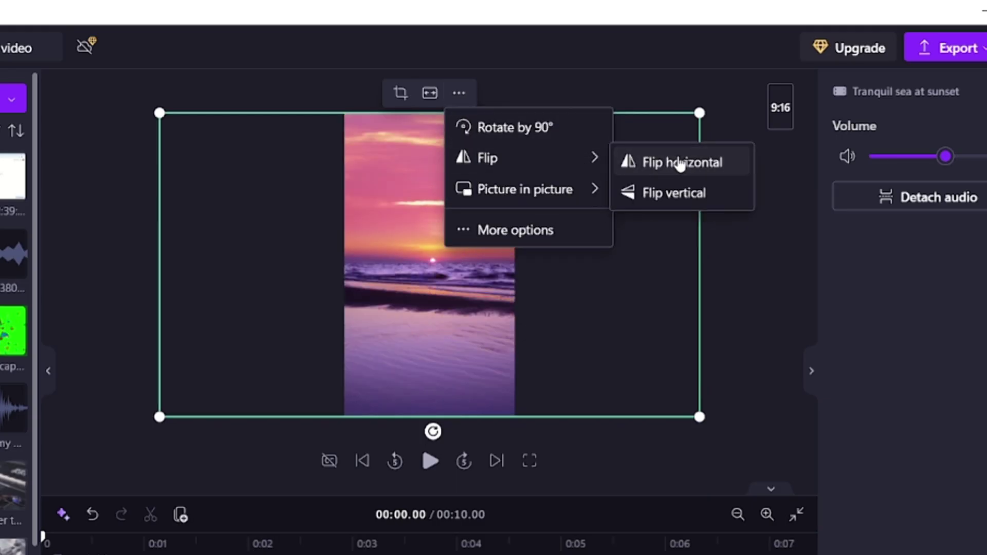
pyautogui.click(680, 163)
# - Make the clip a top-left picture-in-picture, then toggle Fit and back to Fill
pyautogui.moveTo(591, 190)
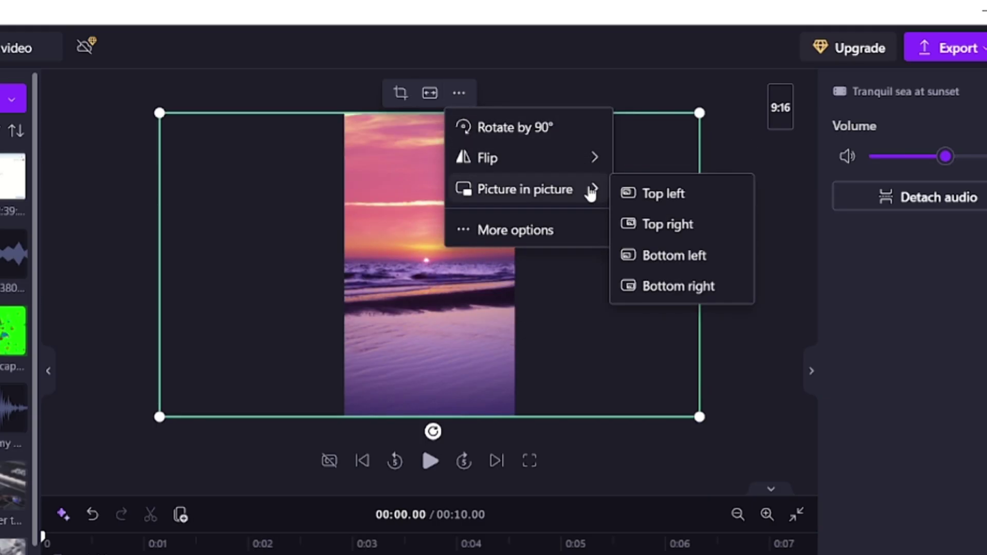
pyautogui.click(648, 194)
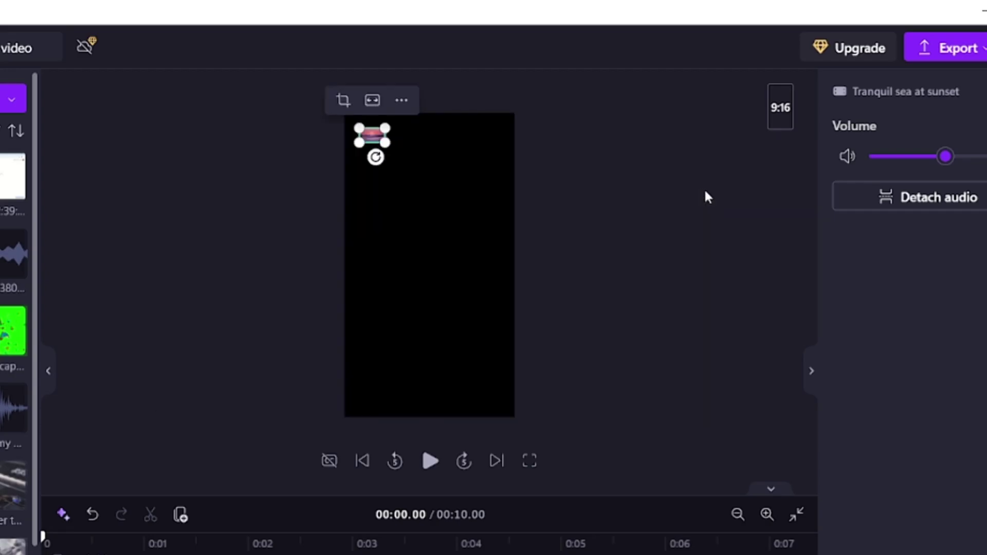
pyautogui.click(371, 100)
pyautogui.click(430, 189)
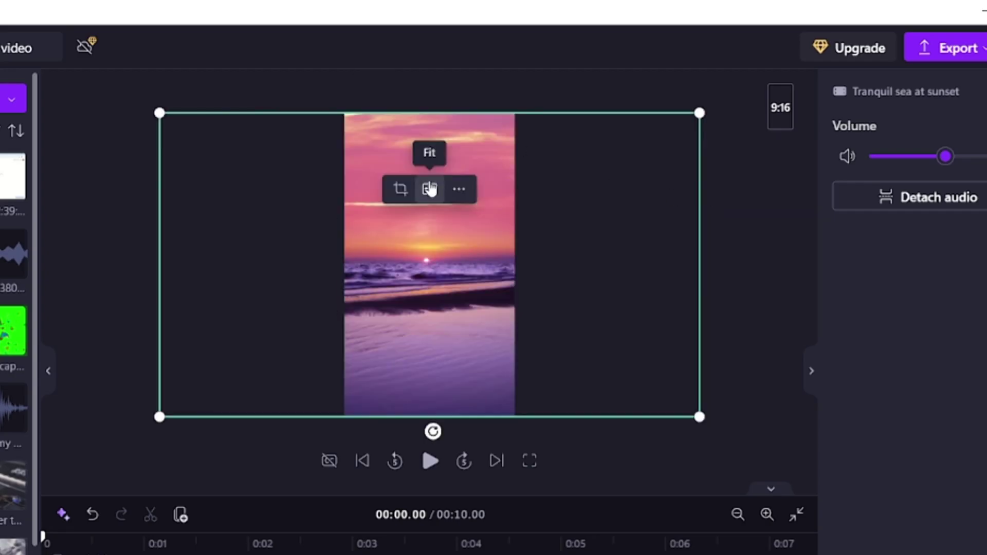
pyautogui.click(790, 112)
pyautogui.click(781, 98)
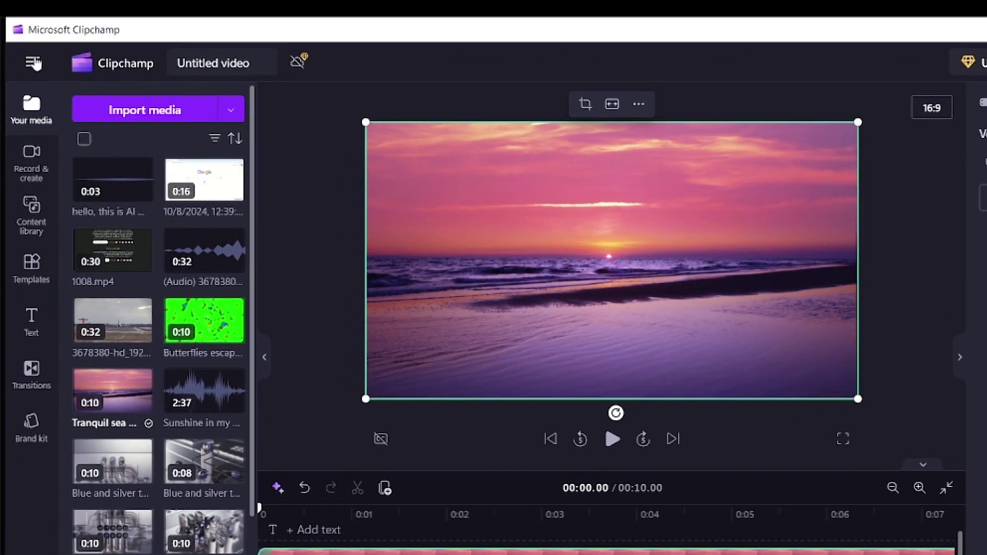
pyautogui.click(31, 68)
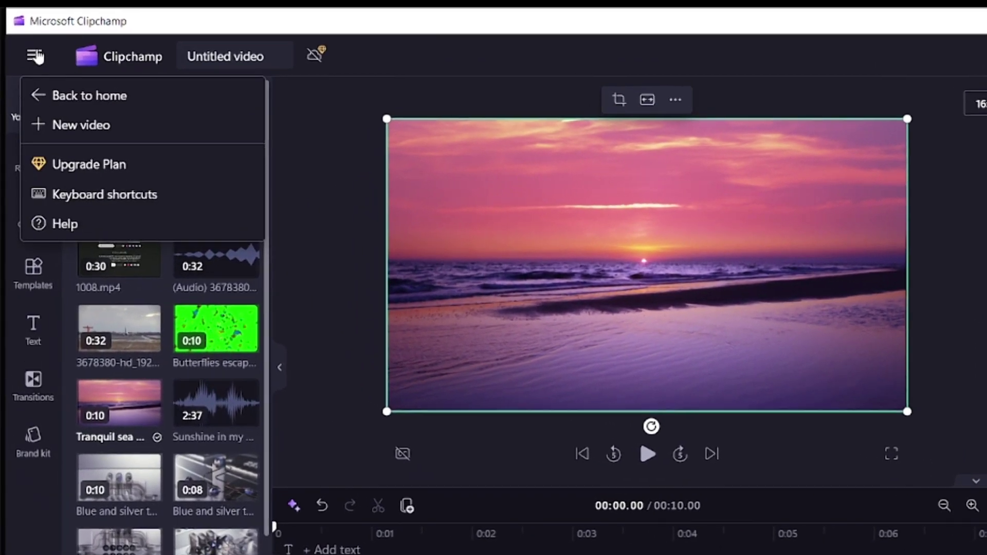
pyautogui.click(169, 196)
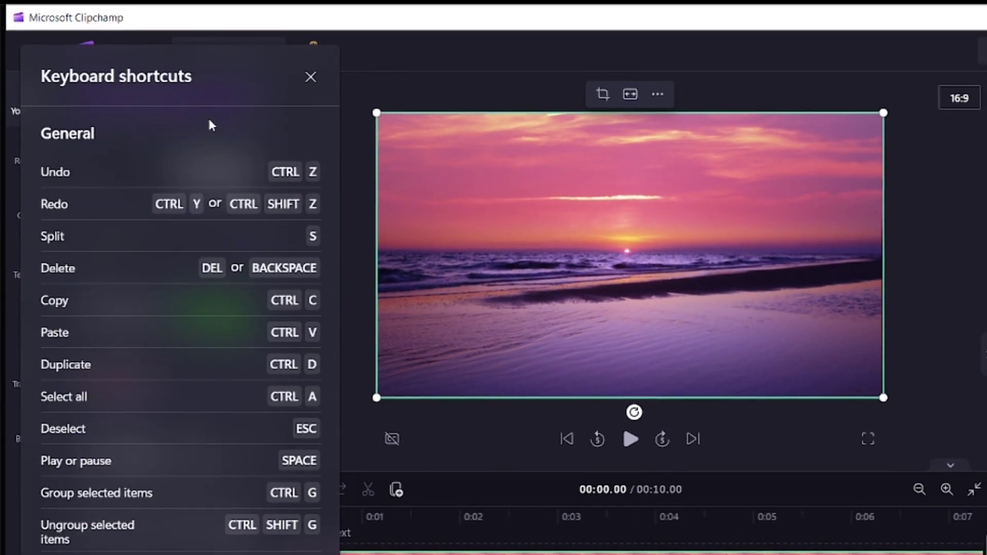
pyautogui.scroll(-10, 214, 185)
pyautogui.scroll(-10, 210, 190)
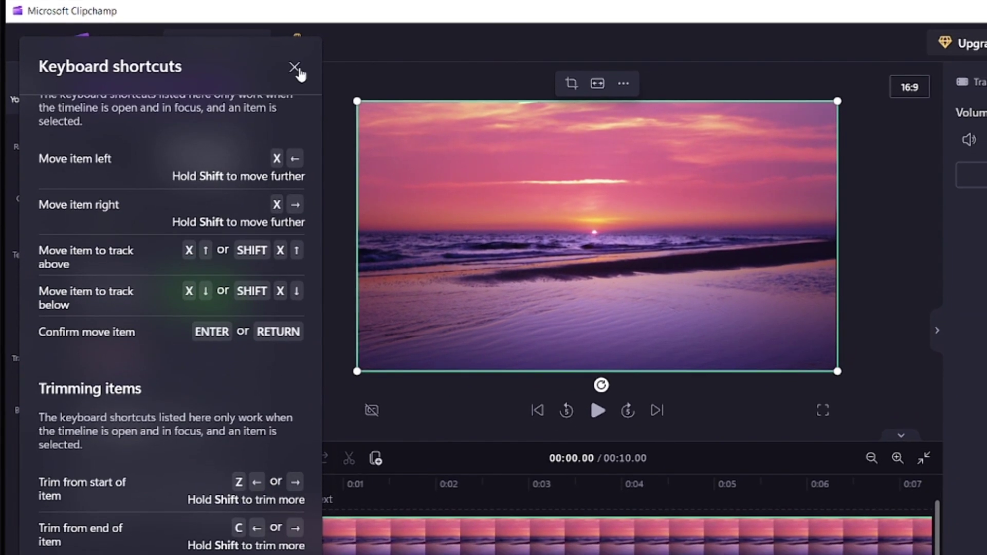
pyautogui.click(298, 71)
# - Export the video at 1080p with the mini export tracker, then switch to another tab
pyautogui.click(879, 57)
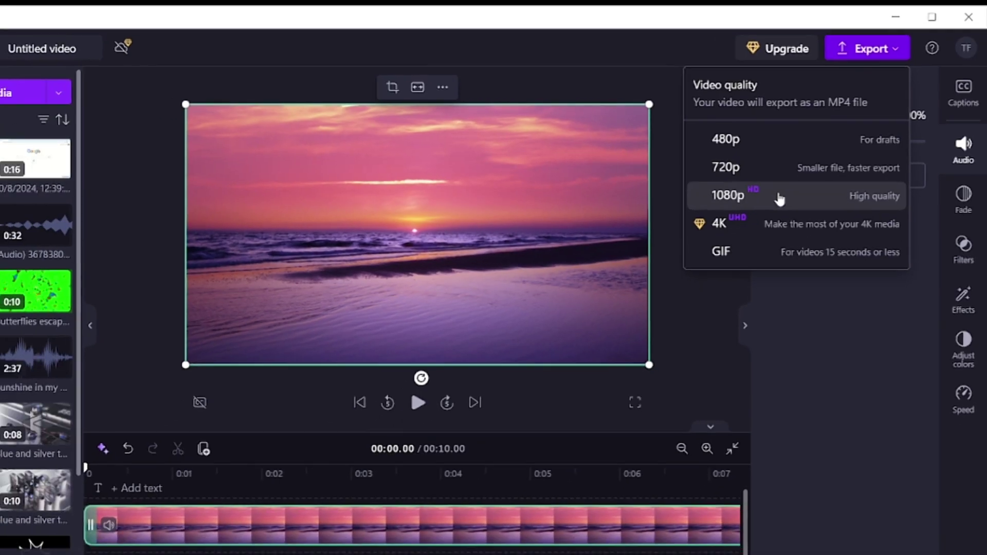
pyautogui.click(751, 204)
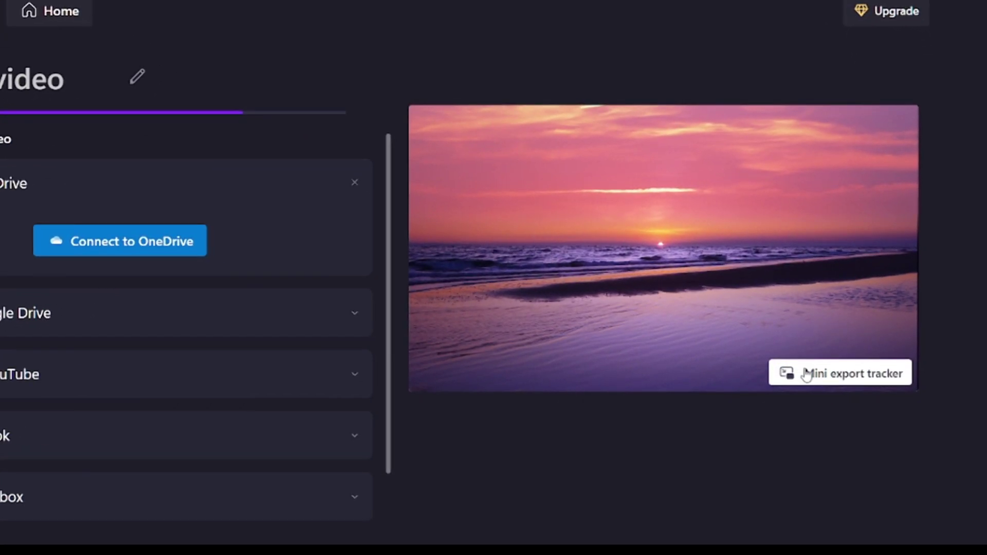
pyautogui.click(807, 374)
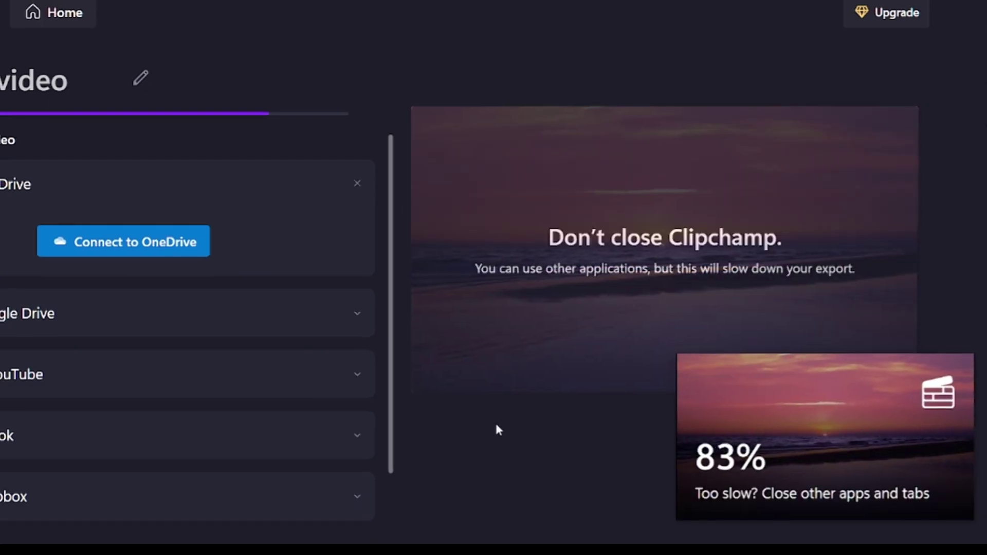
pyautogui.hotkey('alt', 'Tab')
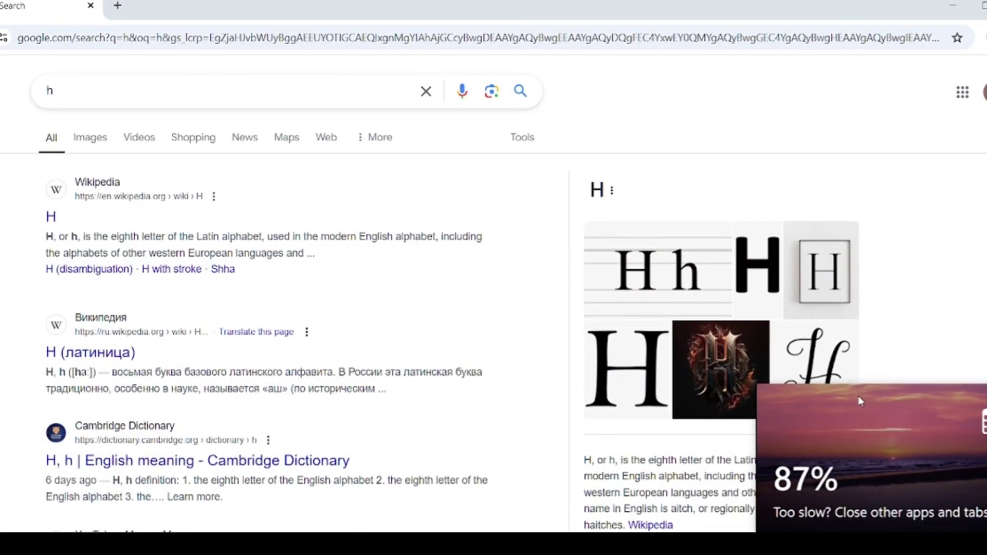
# - Use the mini export tracker's Back to tab to return to Clipchamp's export page
pyautogui.moveTo(878, 424)
pyautogui.click(868, 450)
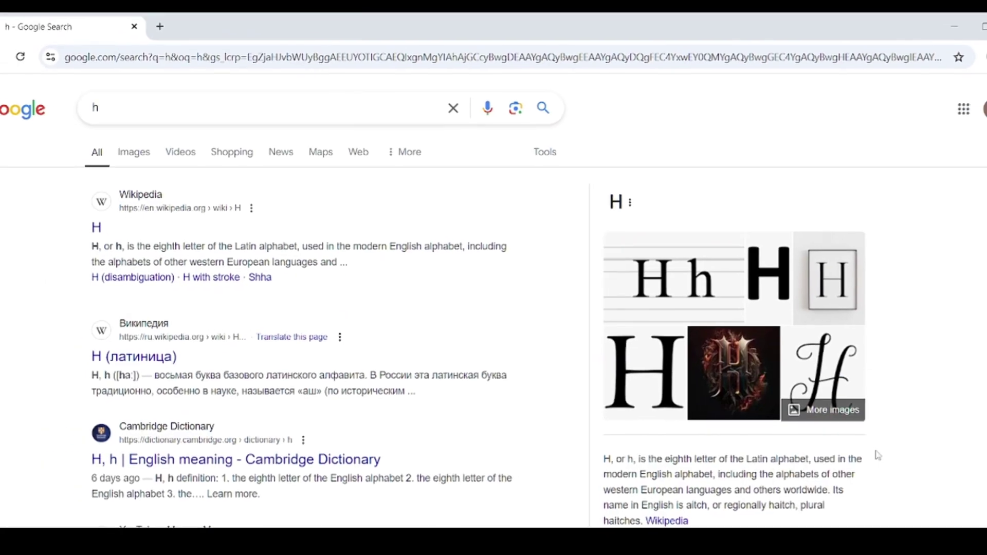